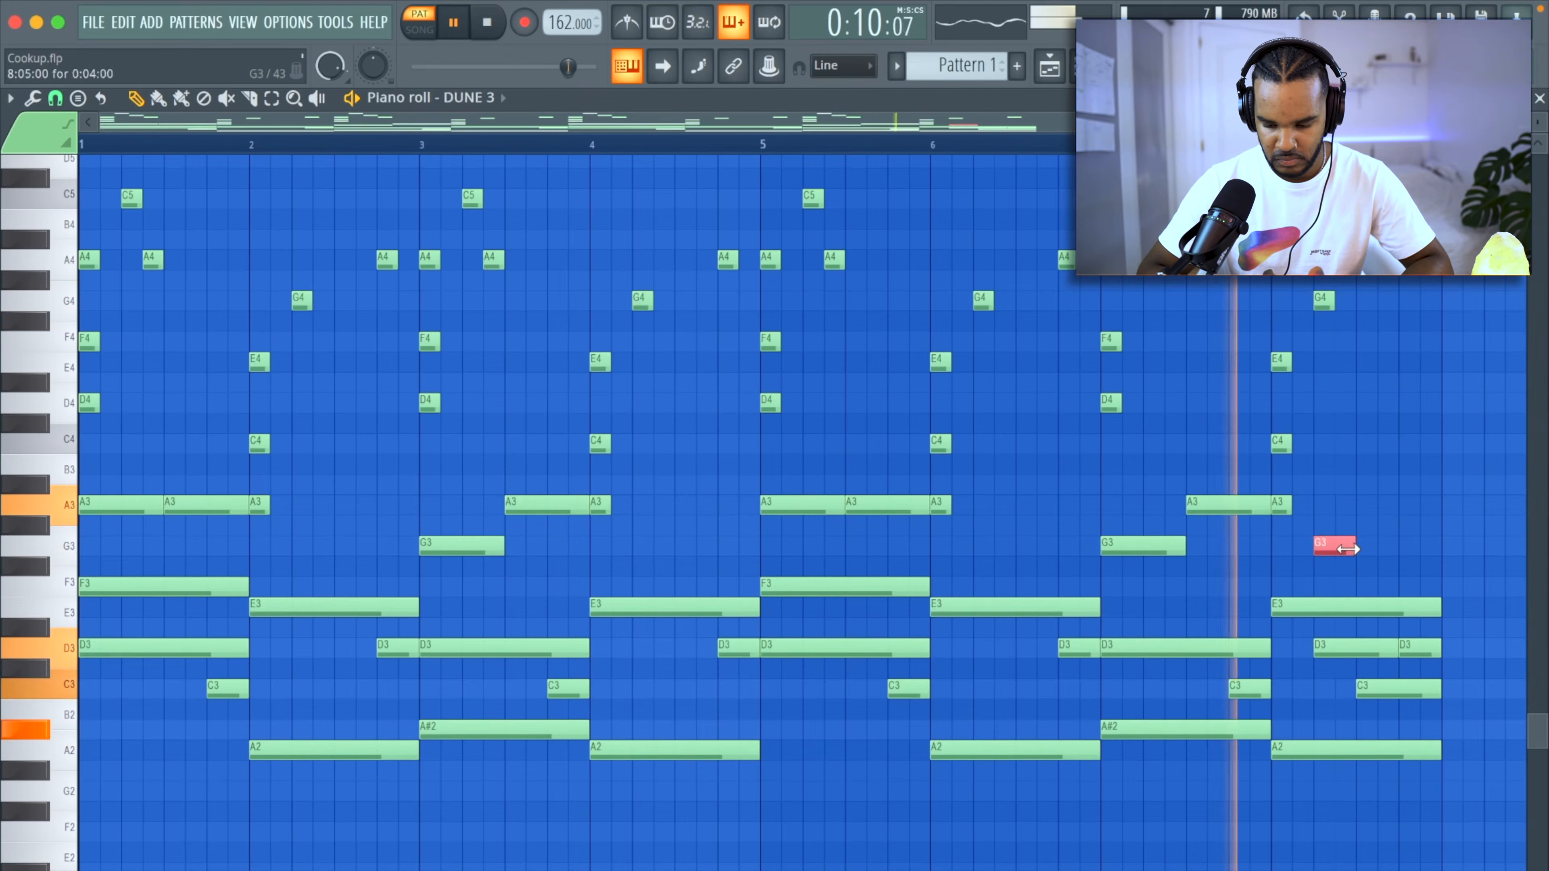
Place a short extra note after the G3 in the last bar of the DUNE 3 chord pattern.
click(1383, 557)
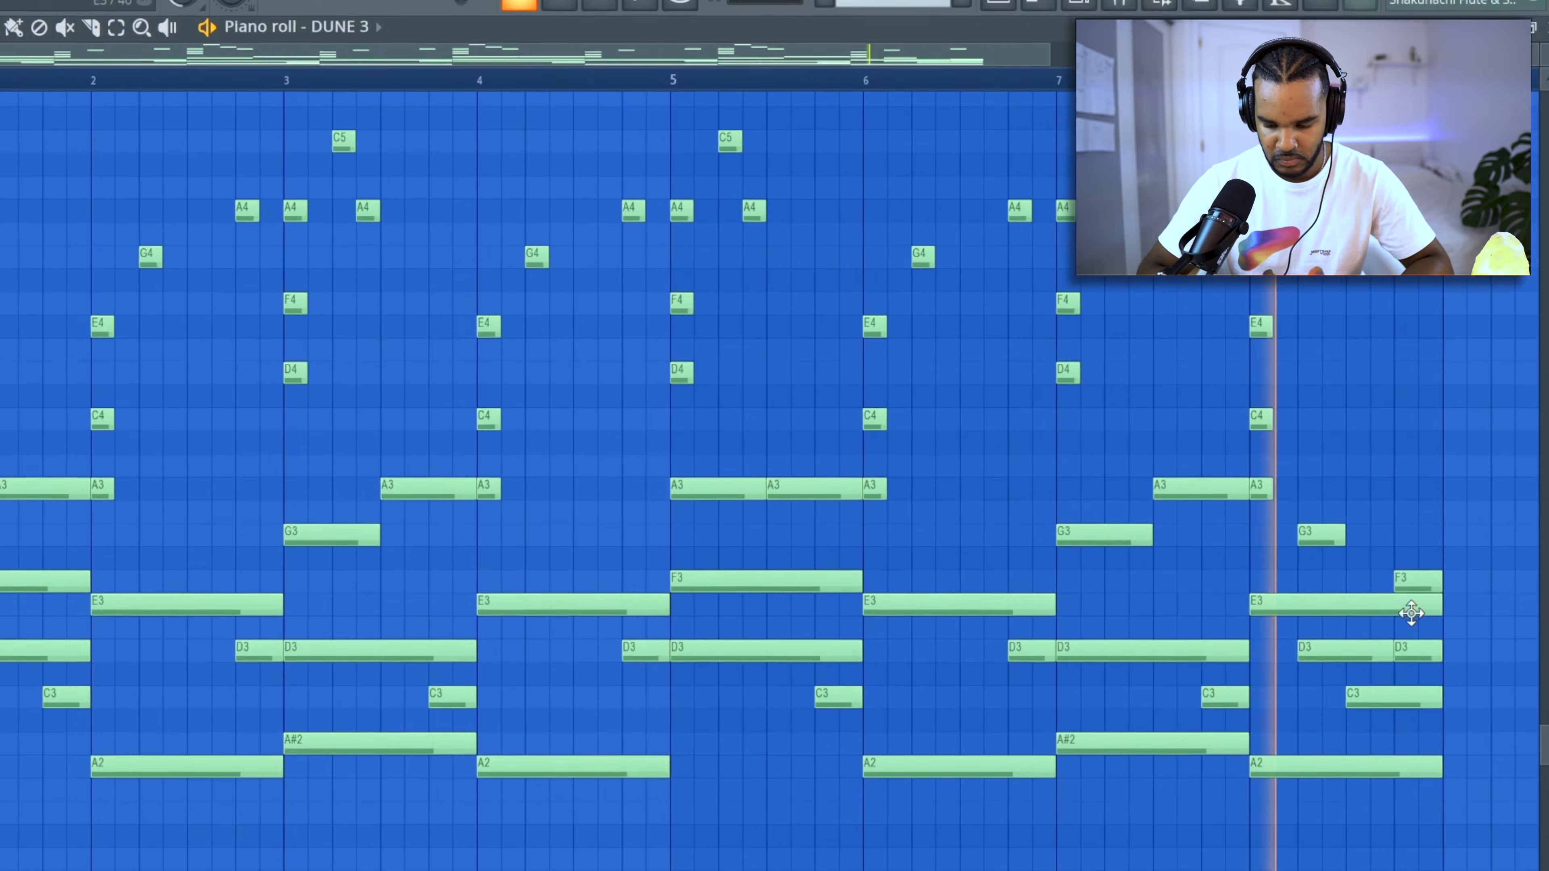
click(1414, 480)
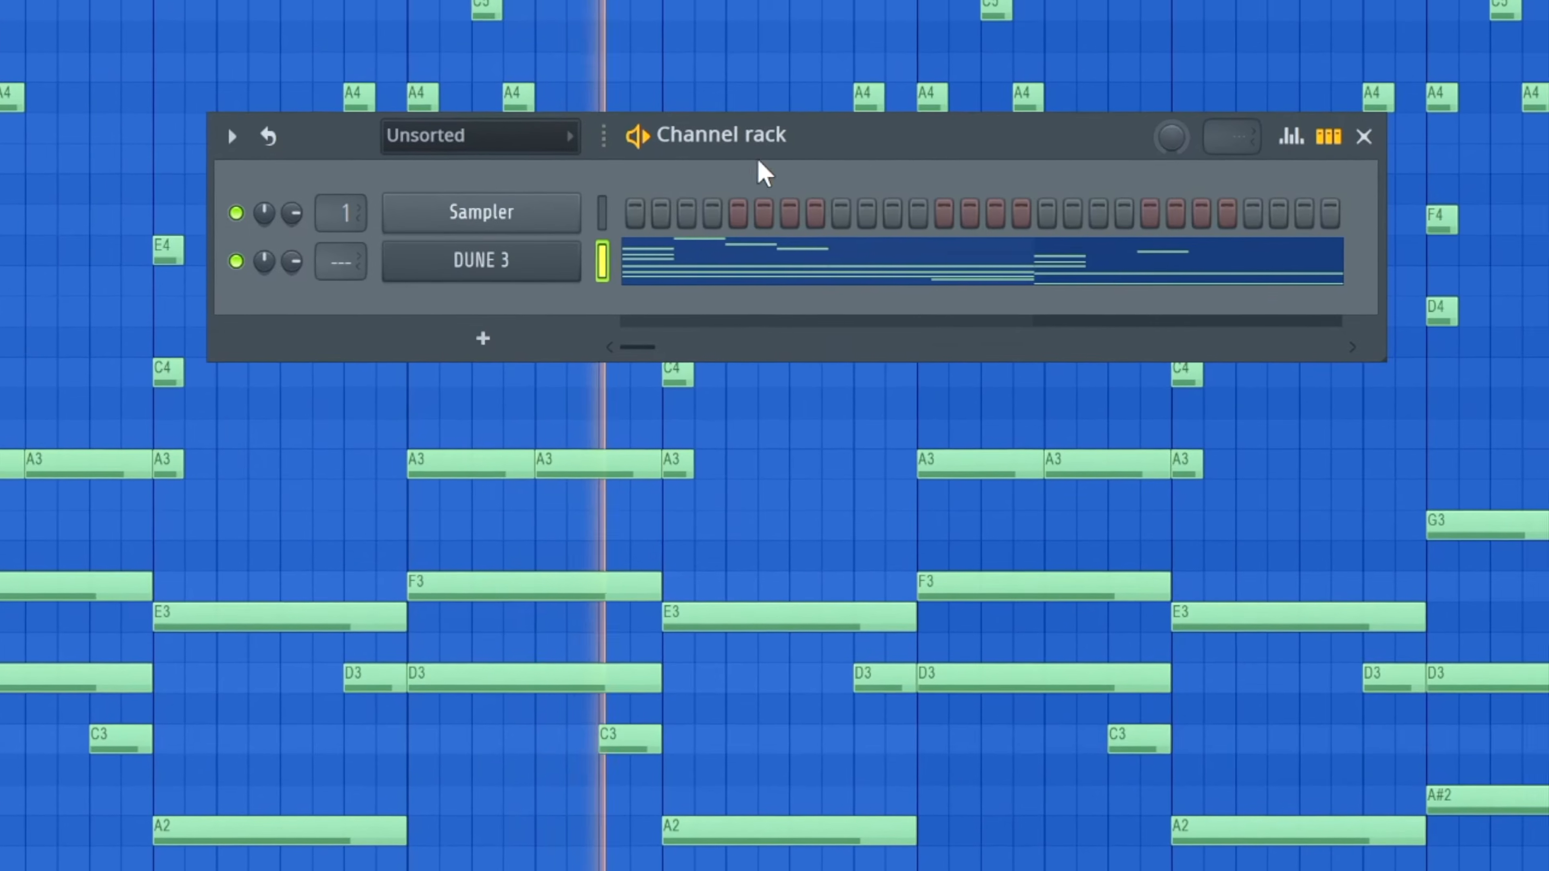
Open a further DUNE 3 instance on the KEY - 1ST Sight patch and audition it against the pattern.
drag(822, 124, 729, 17)
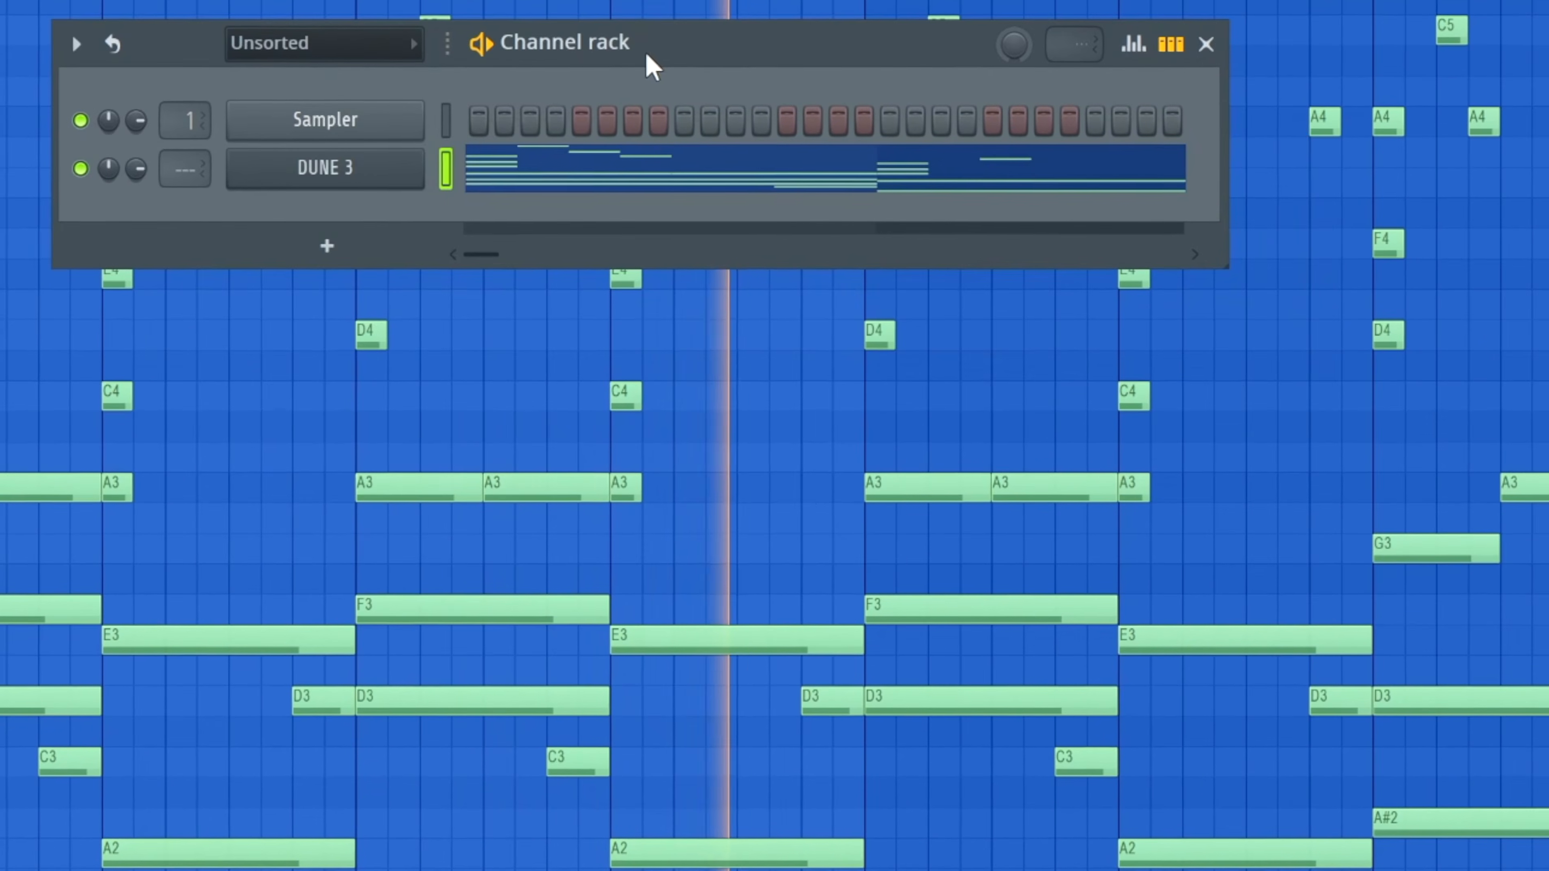
click(415, 210)
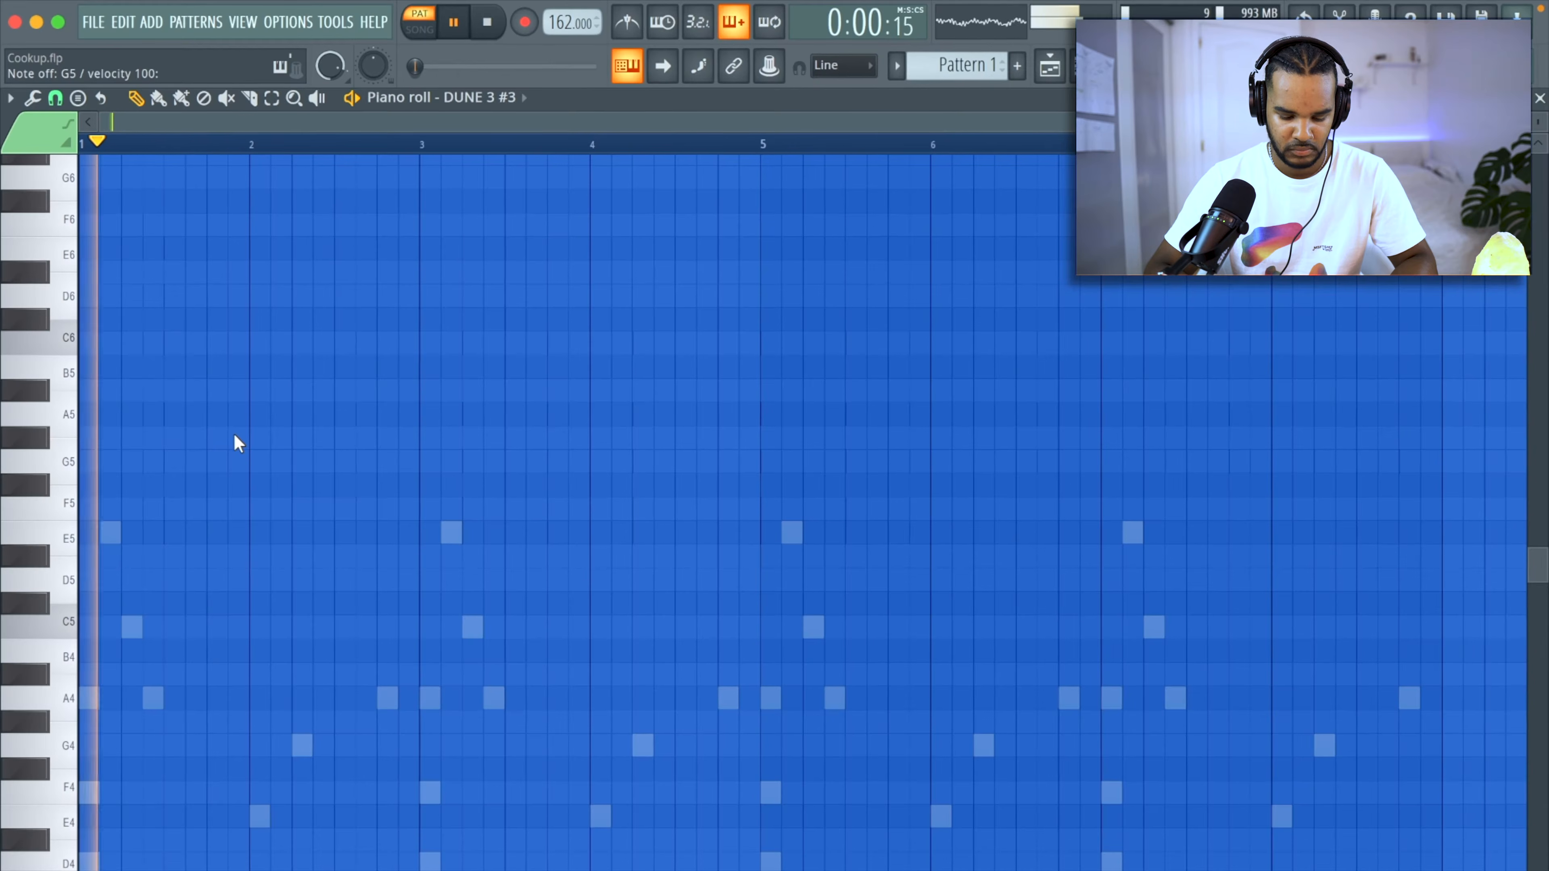
key(space)
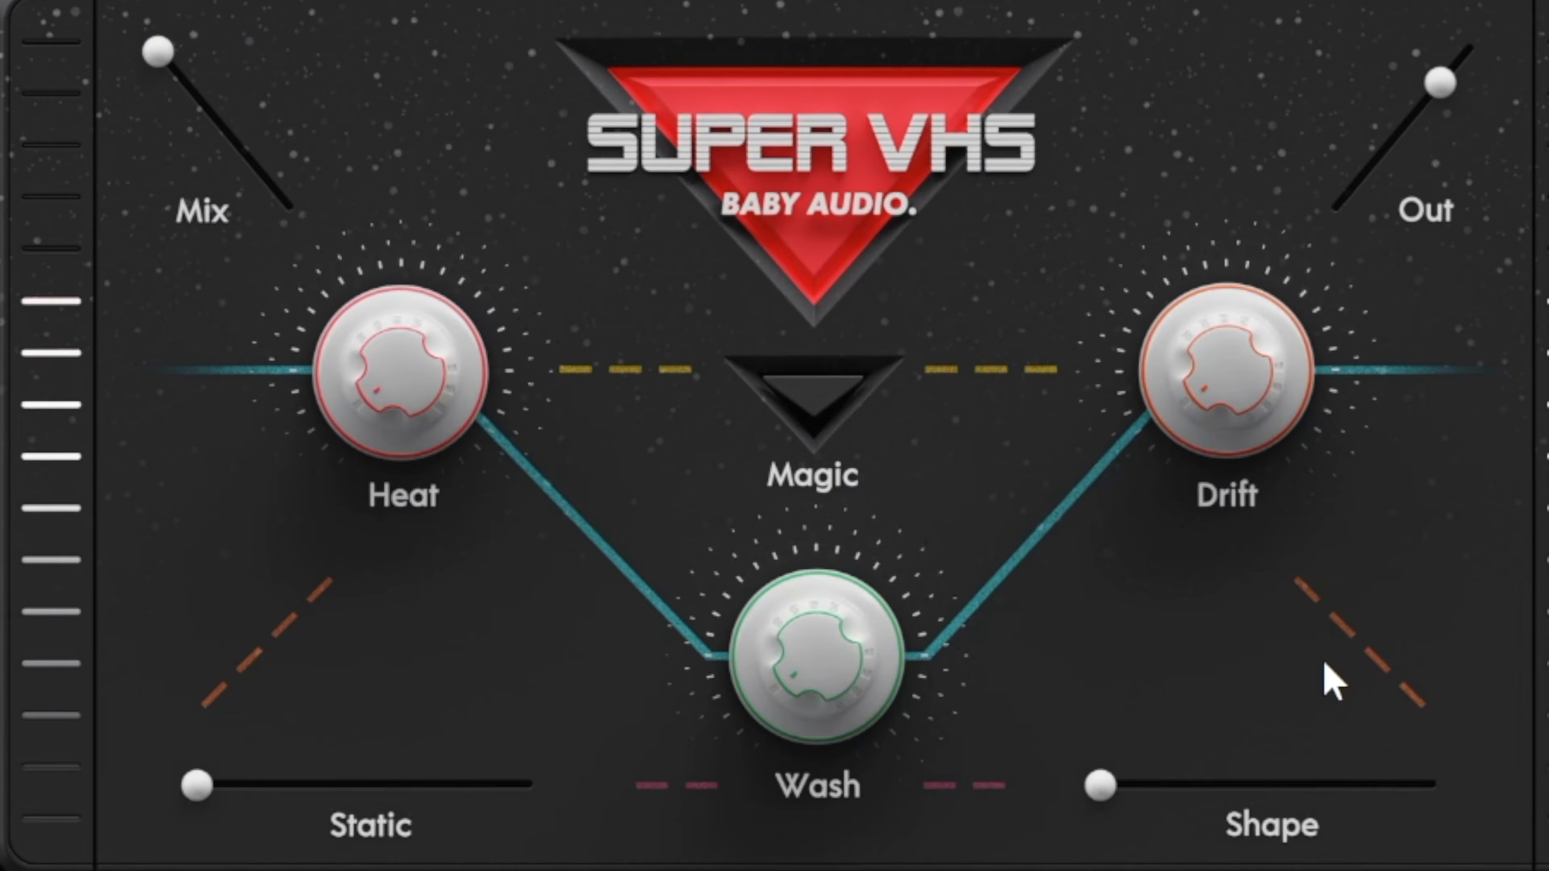
Turn on the Magic effect in Super VHS and lower its mix to roughly the middle of the range.
click(784, 404)
drag(149, 54, 220, 138)
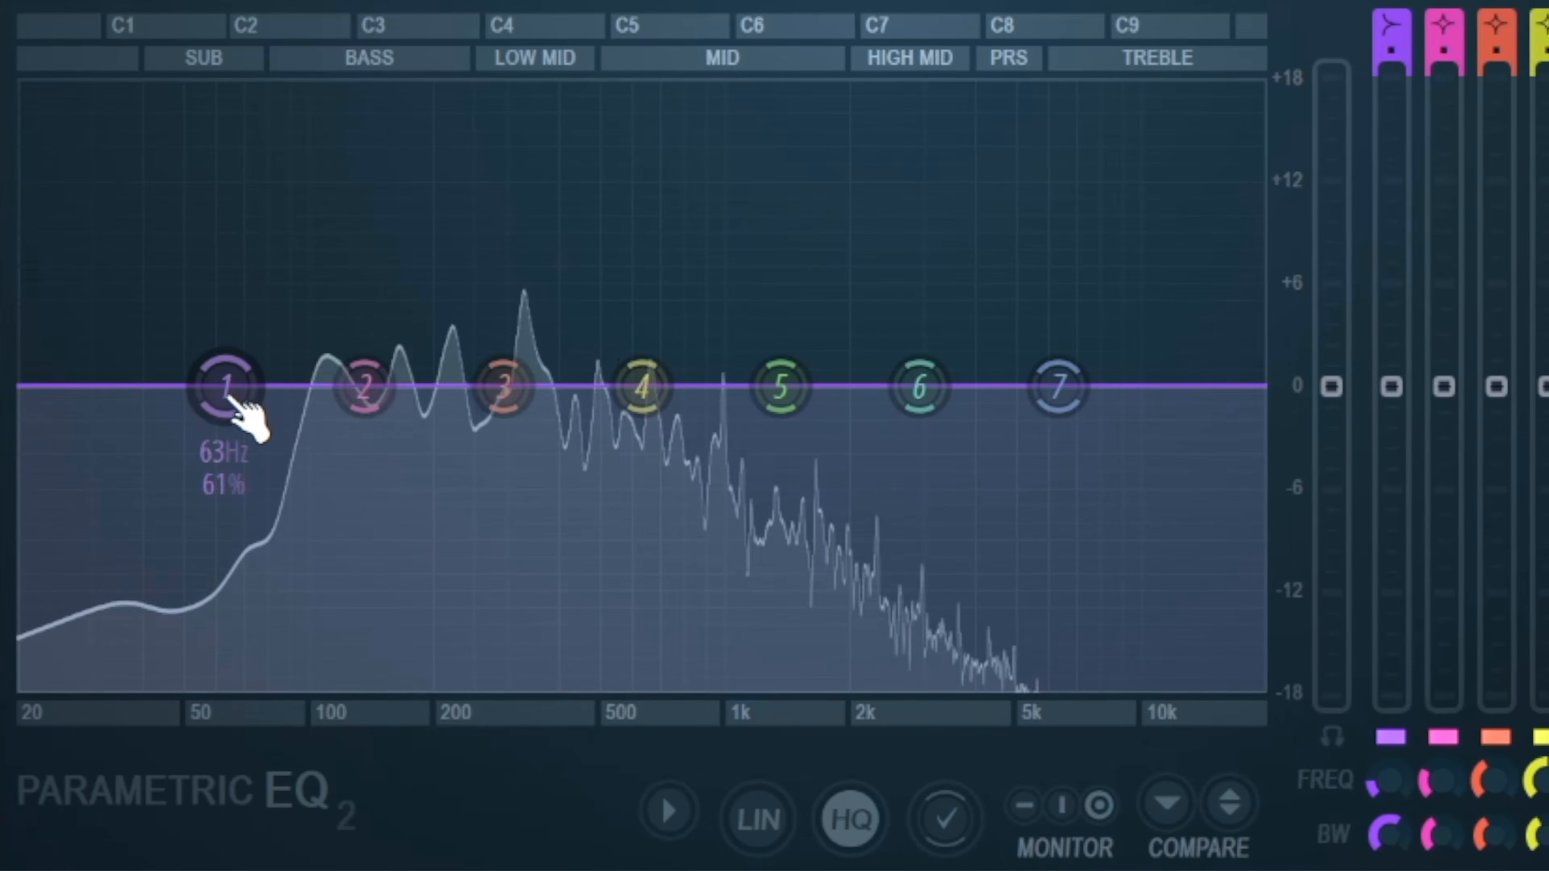
Roll off the lows with band 1 in Parametric EQ 2, dip band 2 around 57 Hz and lower band 4 slightly.
drag(231, 396, 259, 684)
drag(360, 384, 190, 443)
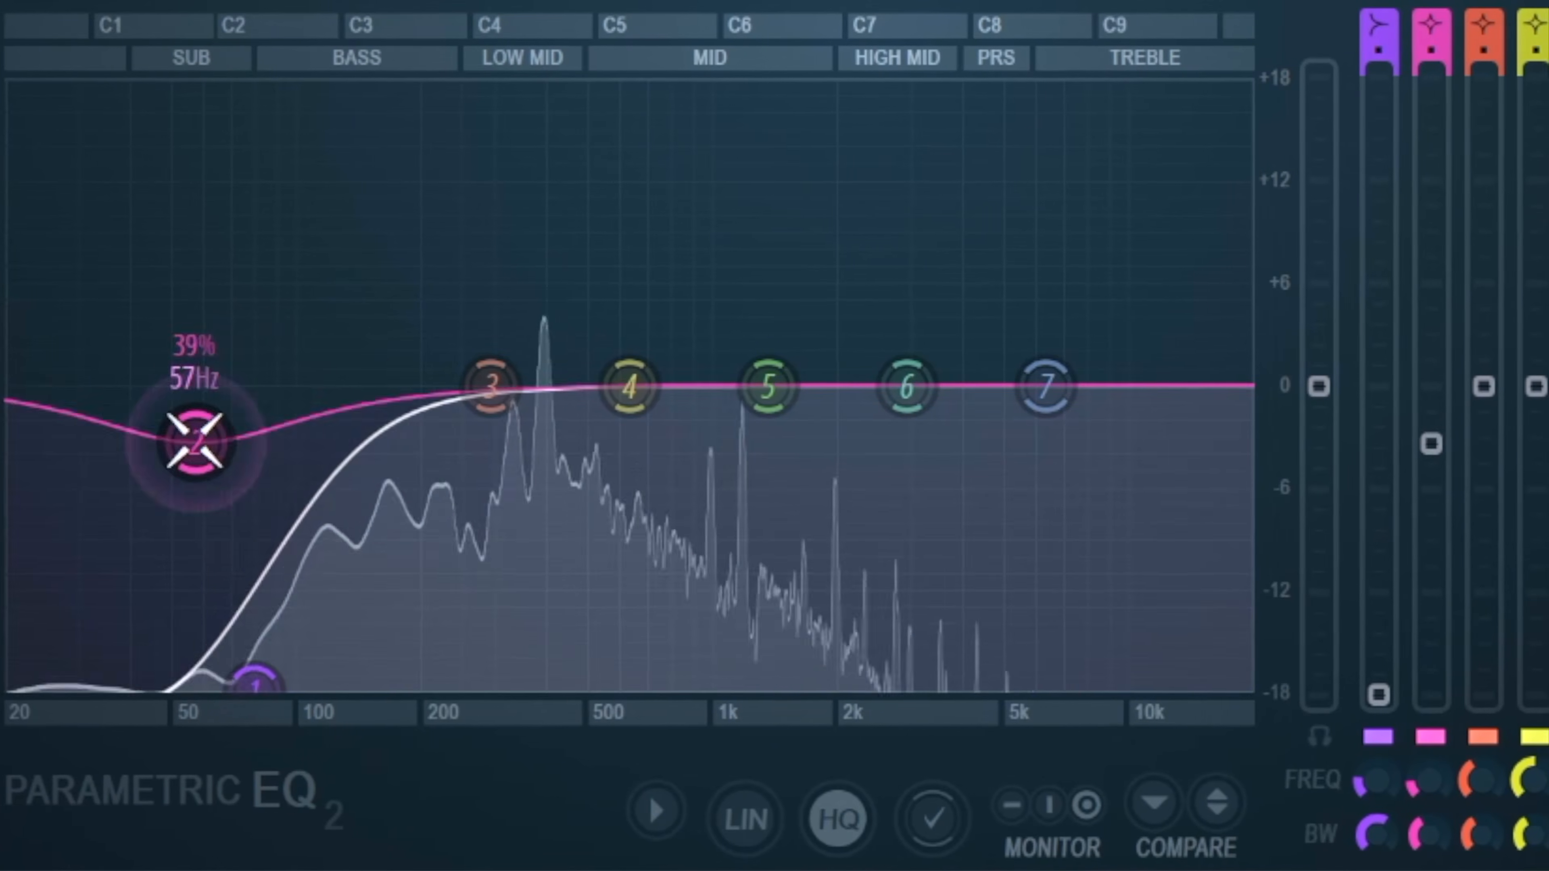
drag(267, 673, 278, 673)
drag(621, 386, 621, 451)
scroll(623, 470, down, 5)
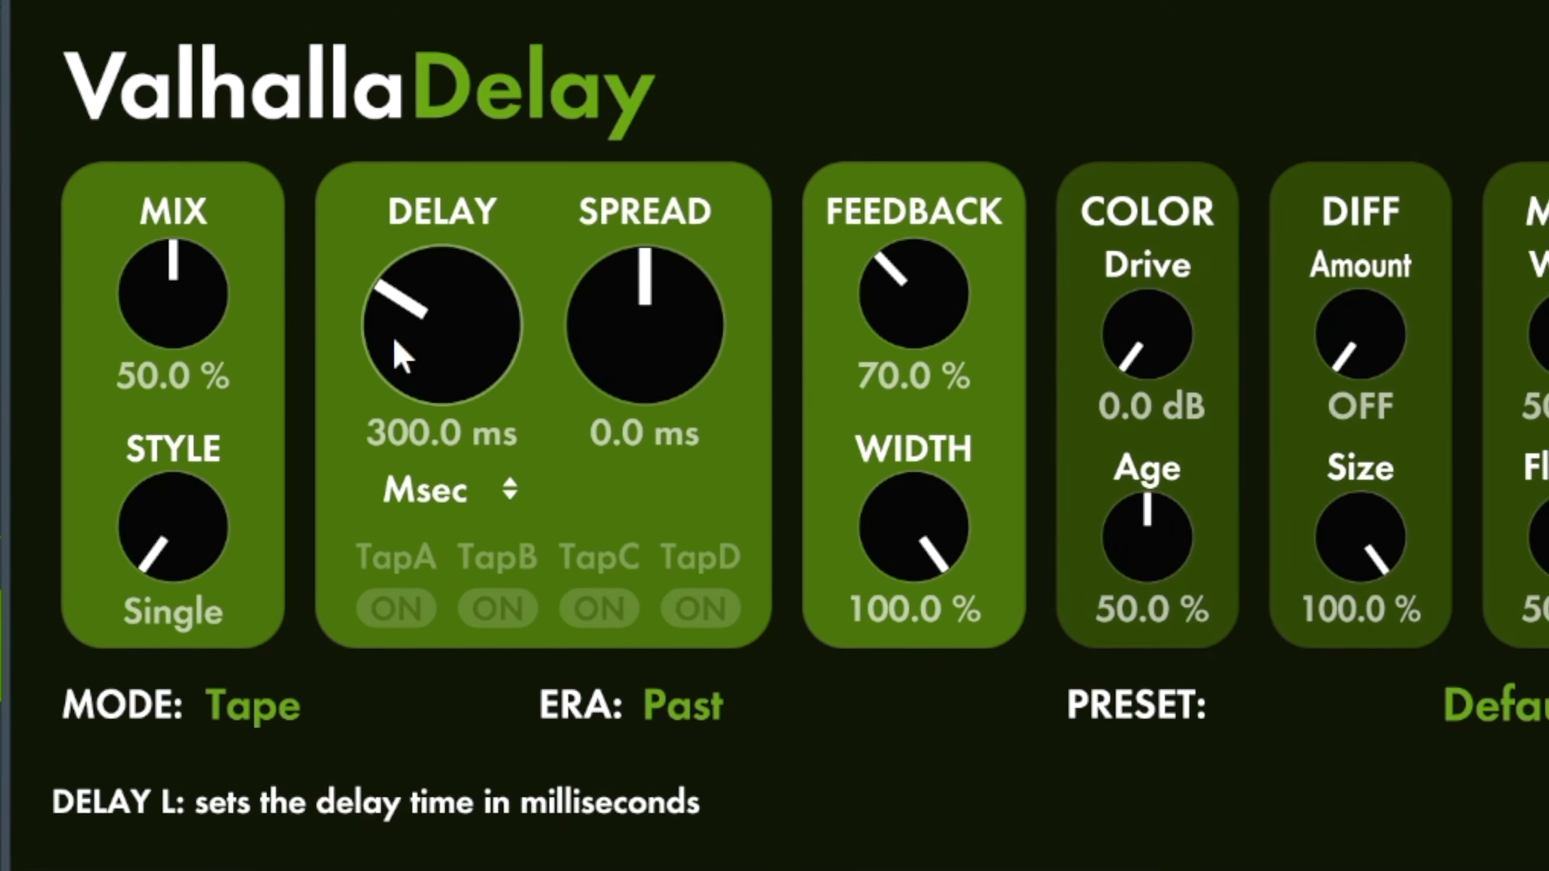
Set ValhallaDelay to LoFi mode with the mix at 37.1 % and ducking at 55.4 %.
click(247, 709)
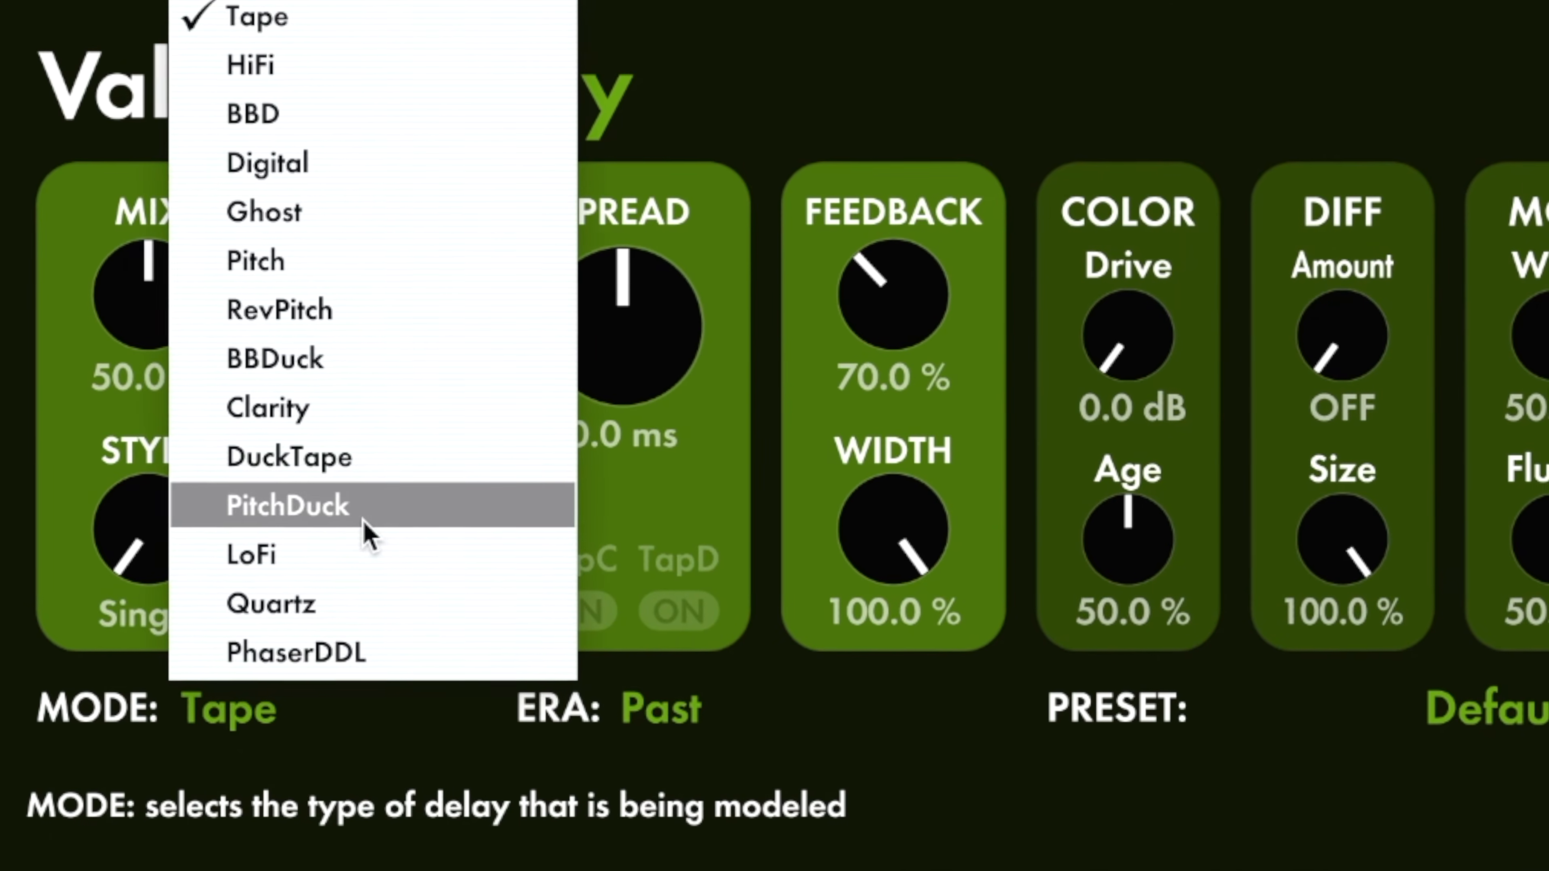
click(339, 552)
drag(152, 282, 131, 358)
drag(896, 525, 848, 216)
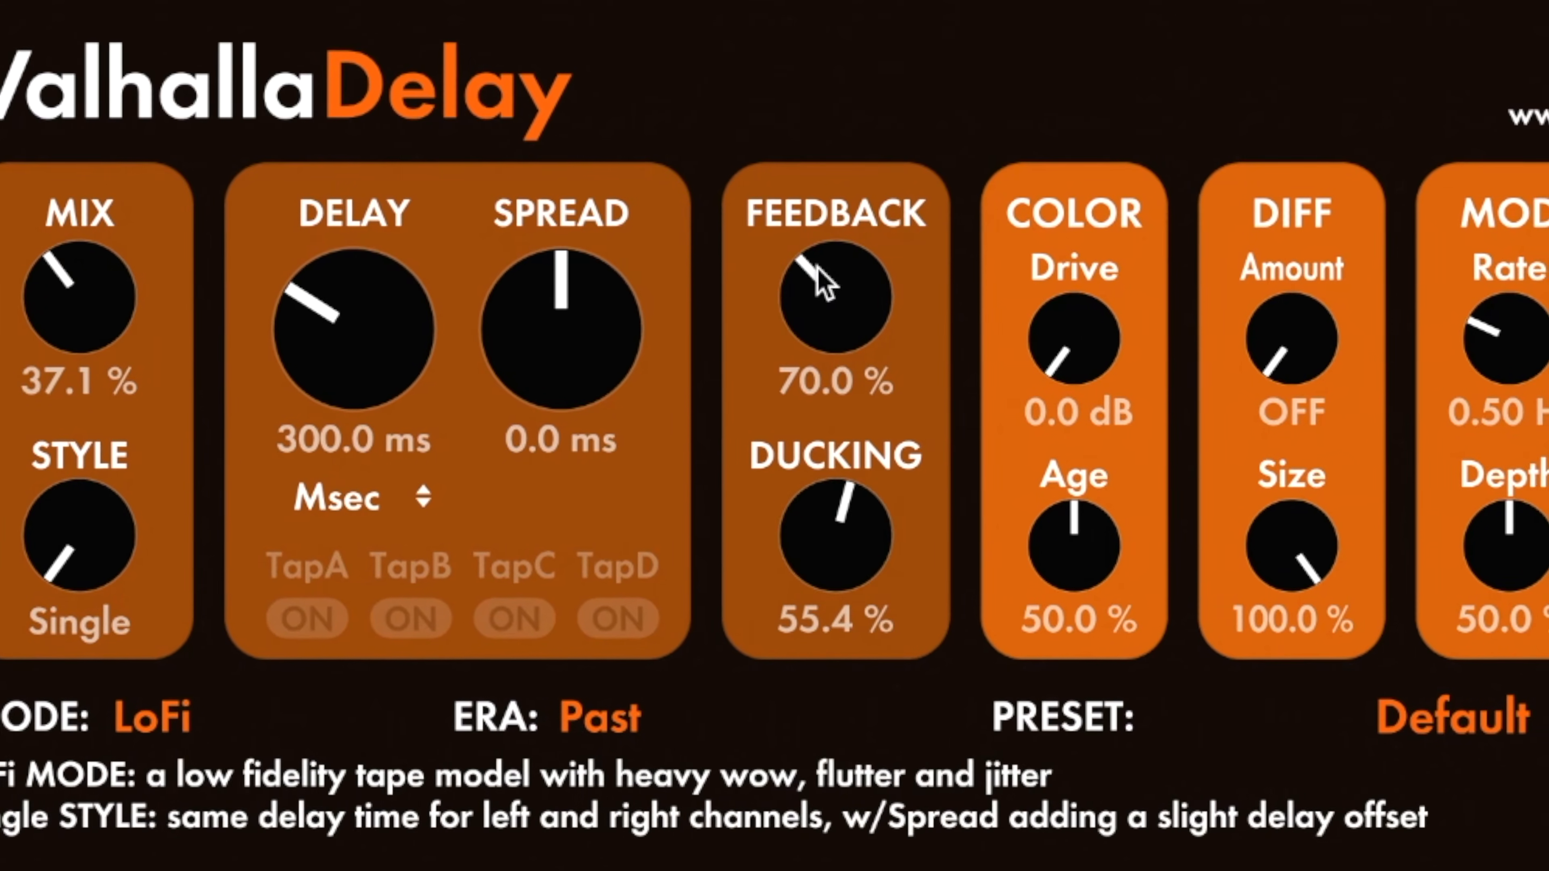
drag(143, 580, 62, 236)
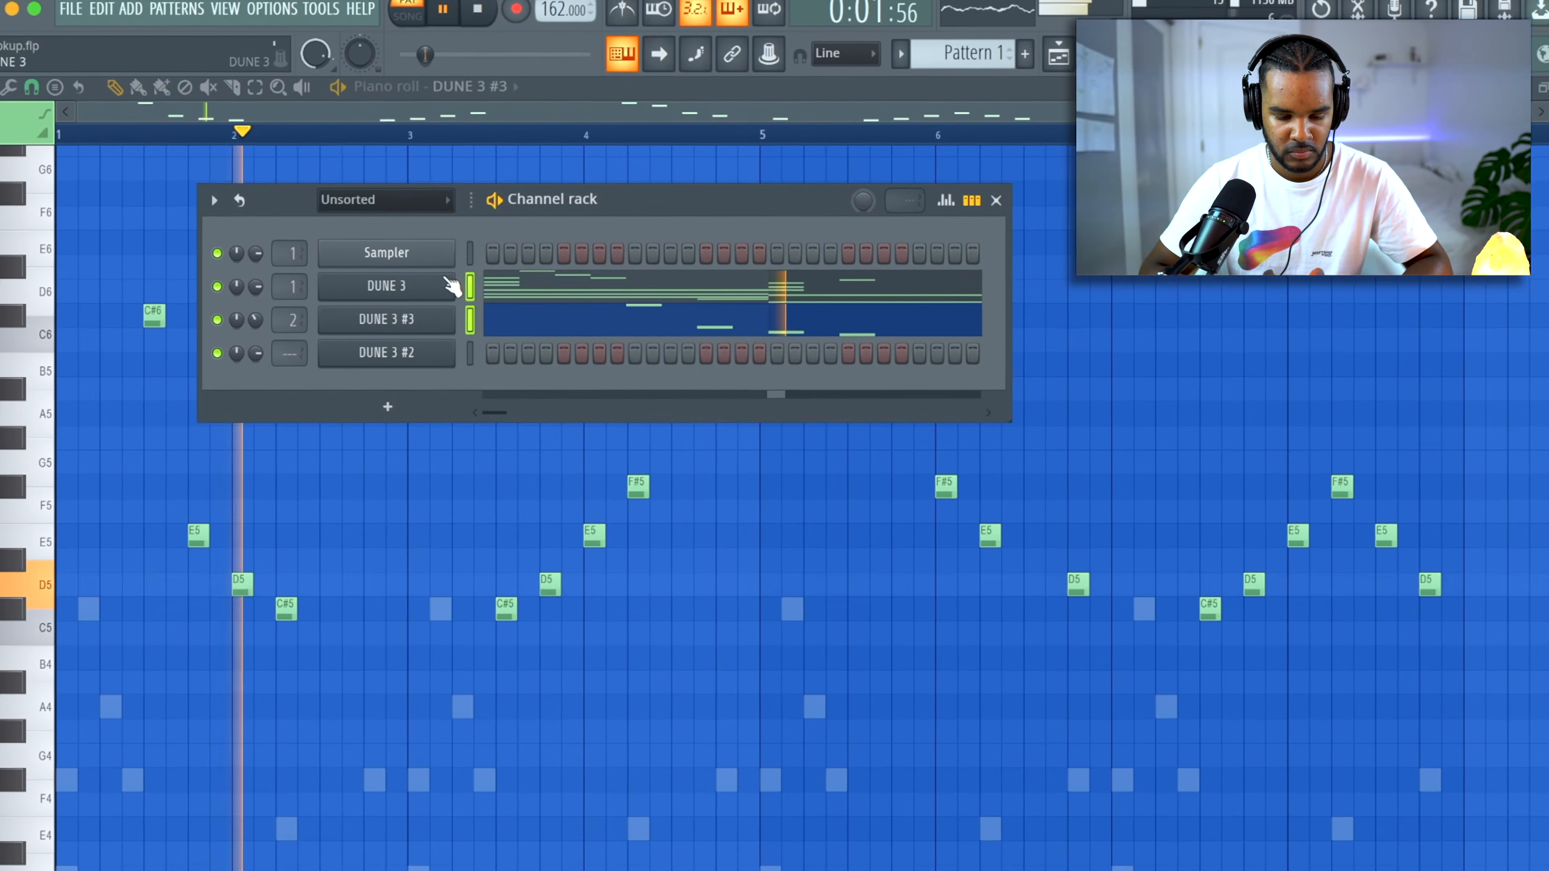
Transpose the selected channels DUNE 3 and DUNE 3 #3 up by 1 semitone.
click(203, 195)
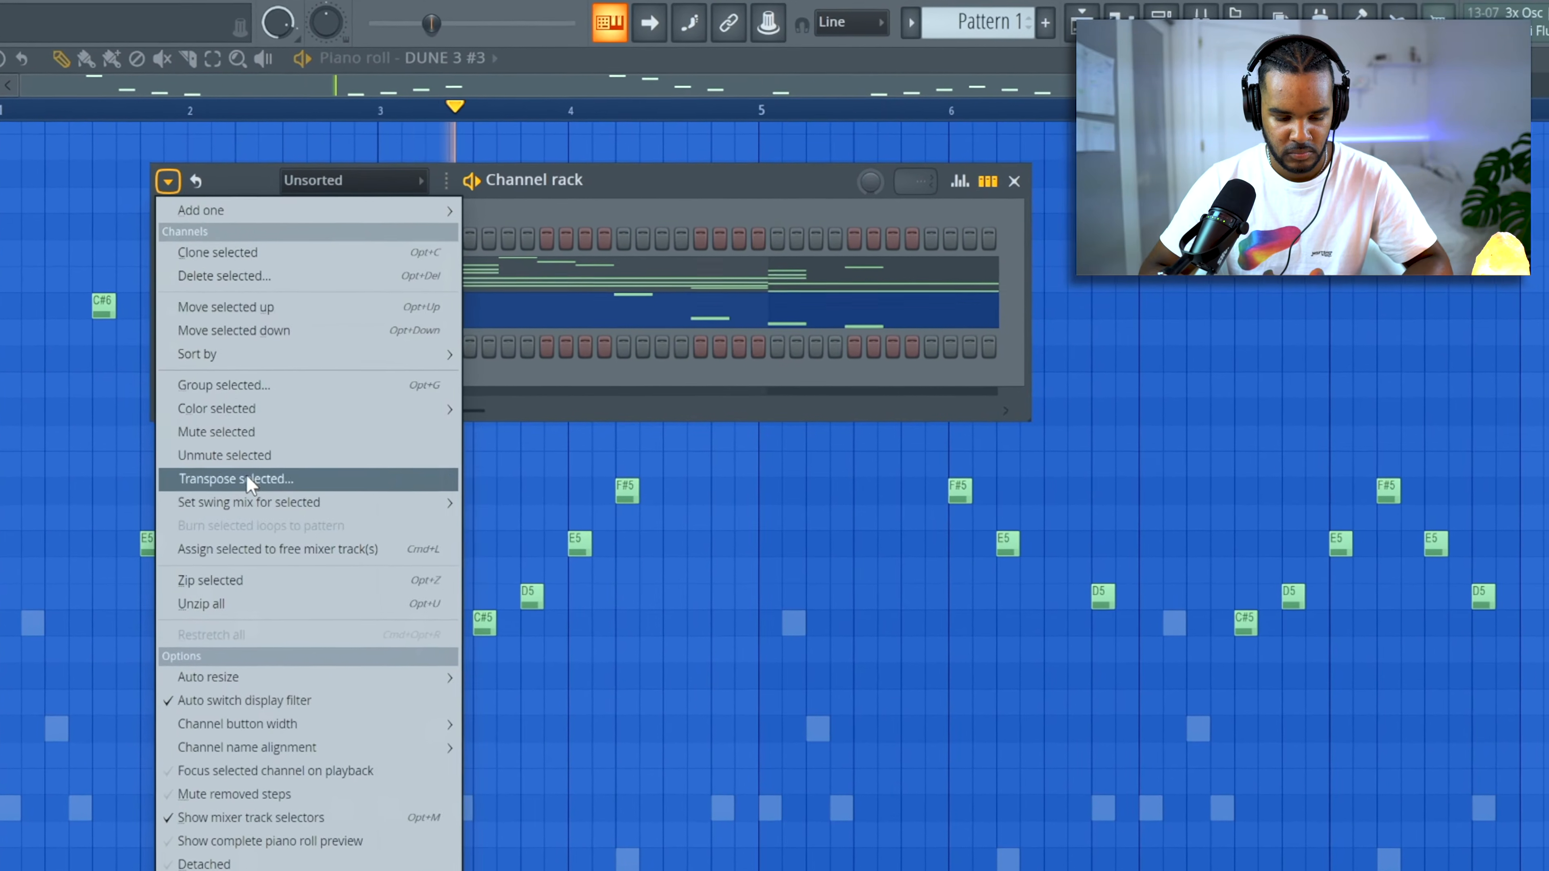
click(278, 472)
text(1)
key(Return)
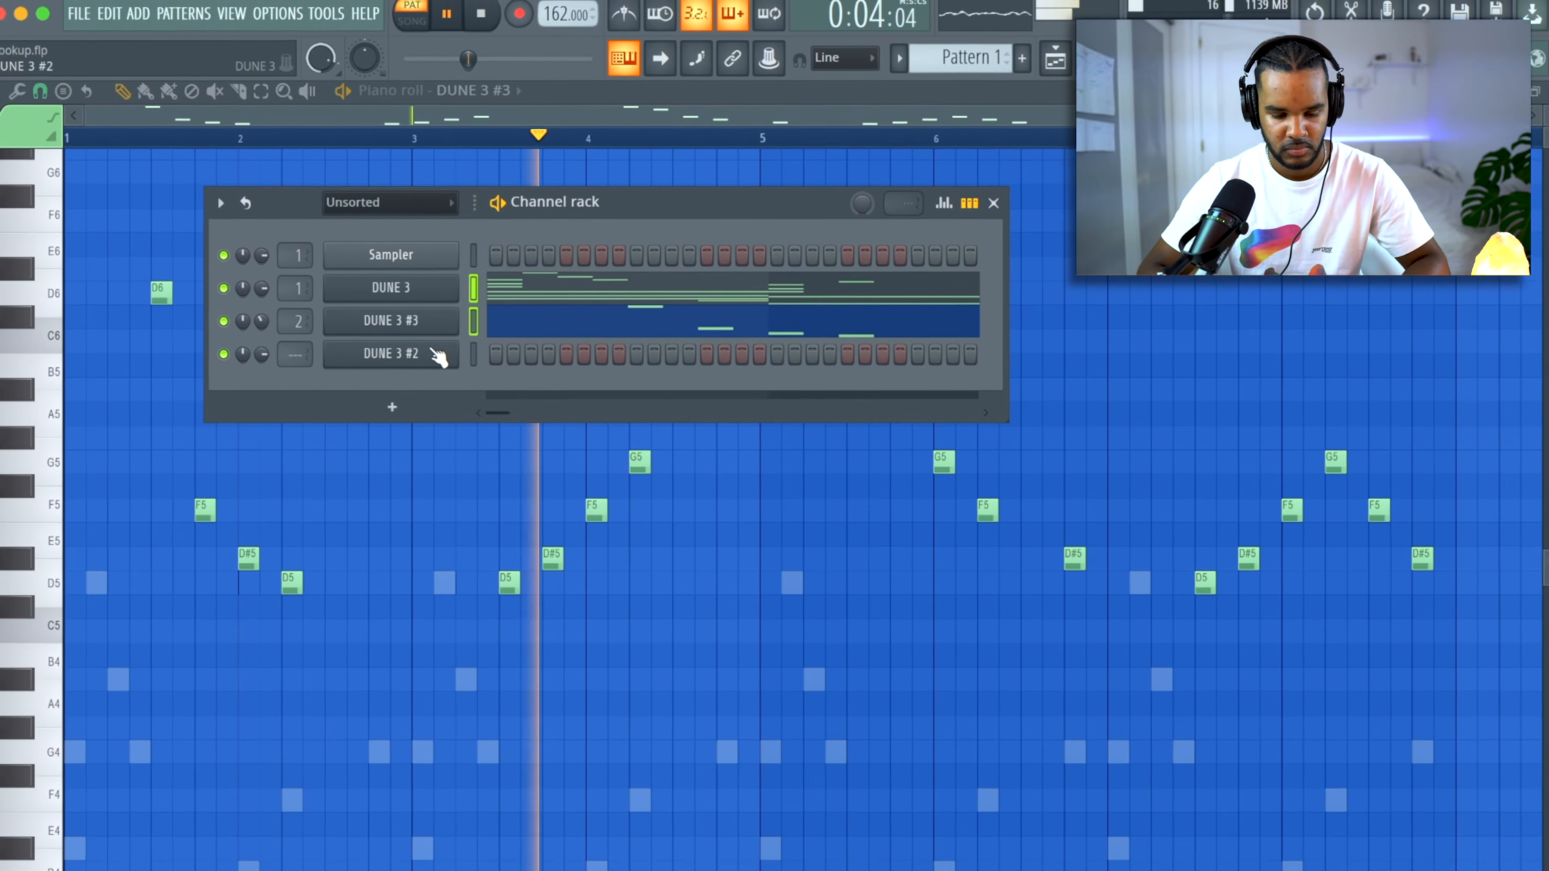
Open the DUNE 3 #2 counter-melody in the piano roll and try it an octave lower.
click(434, 353)
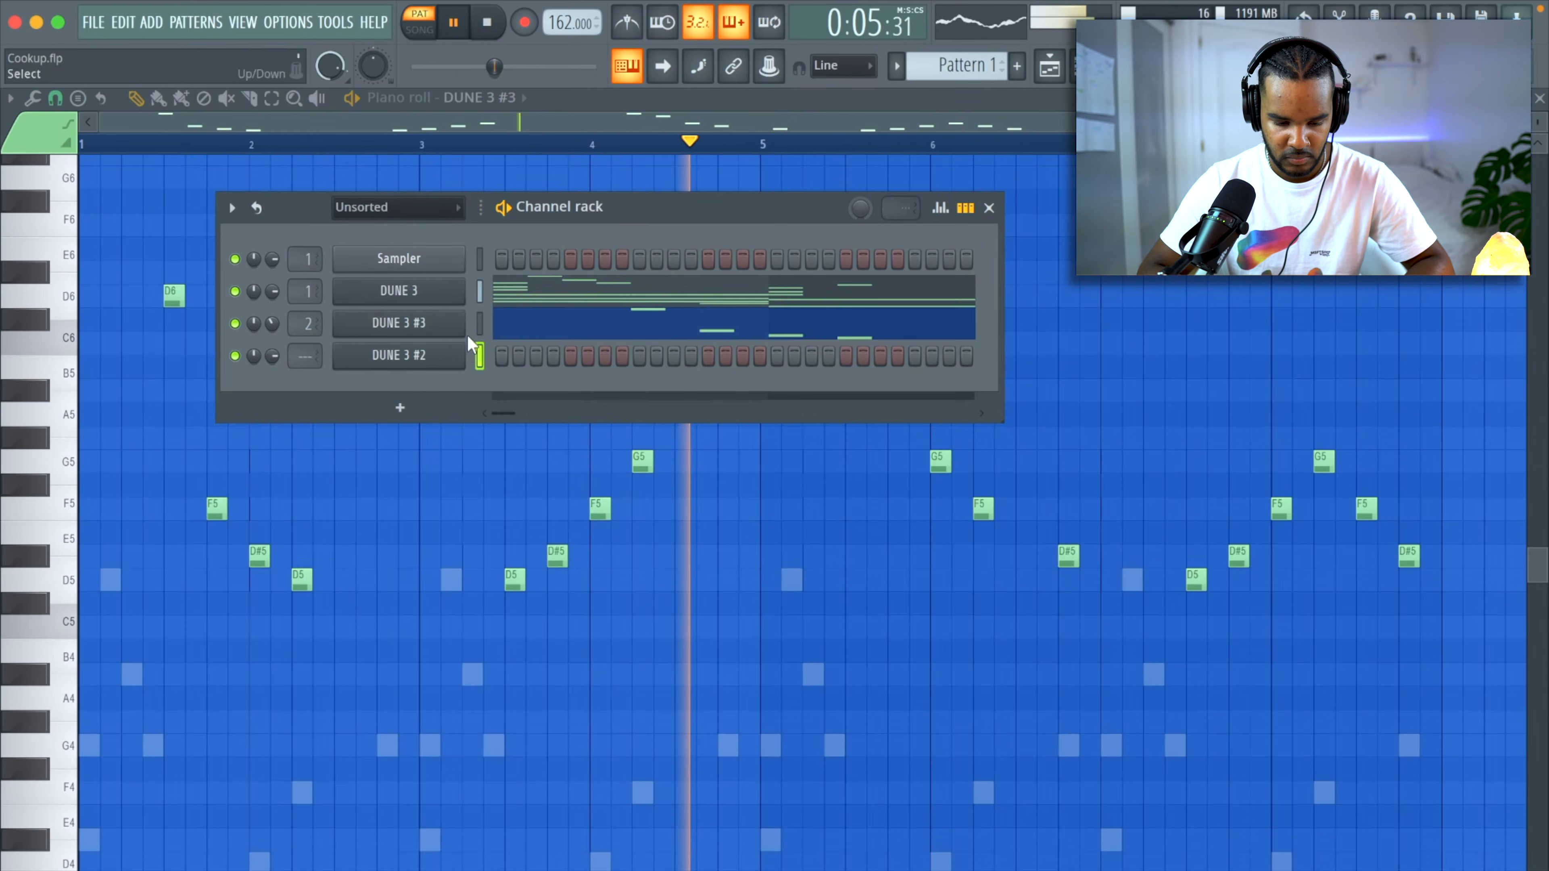
click(540, 324)
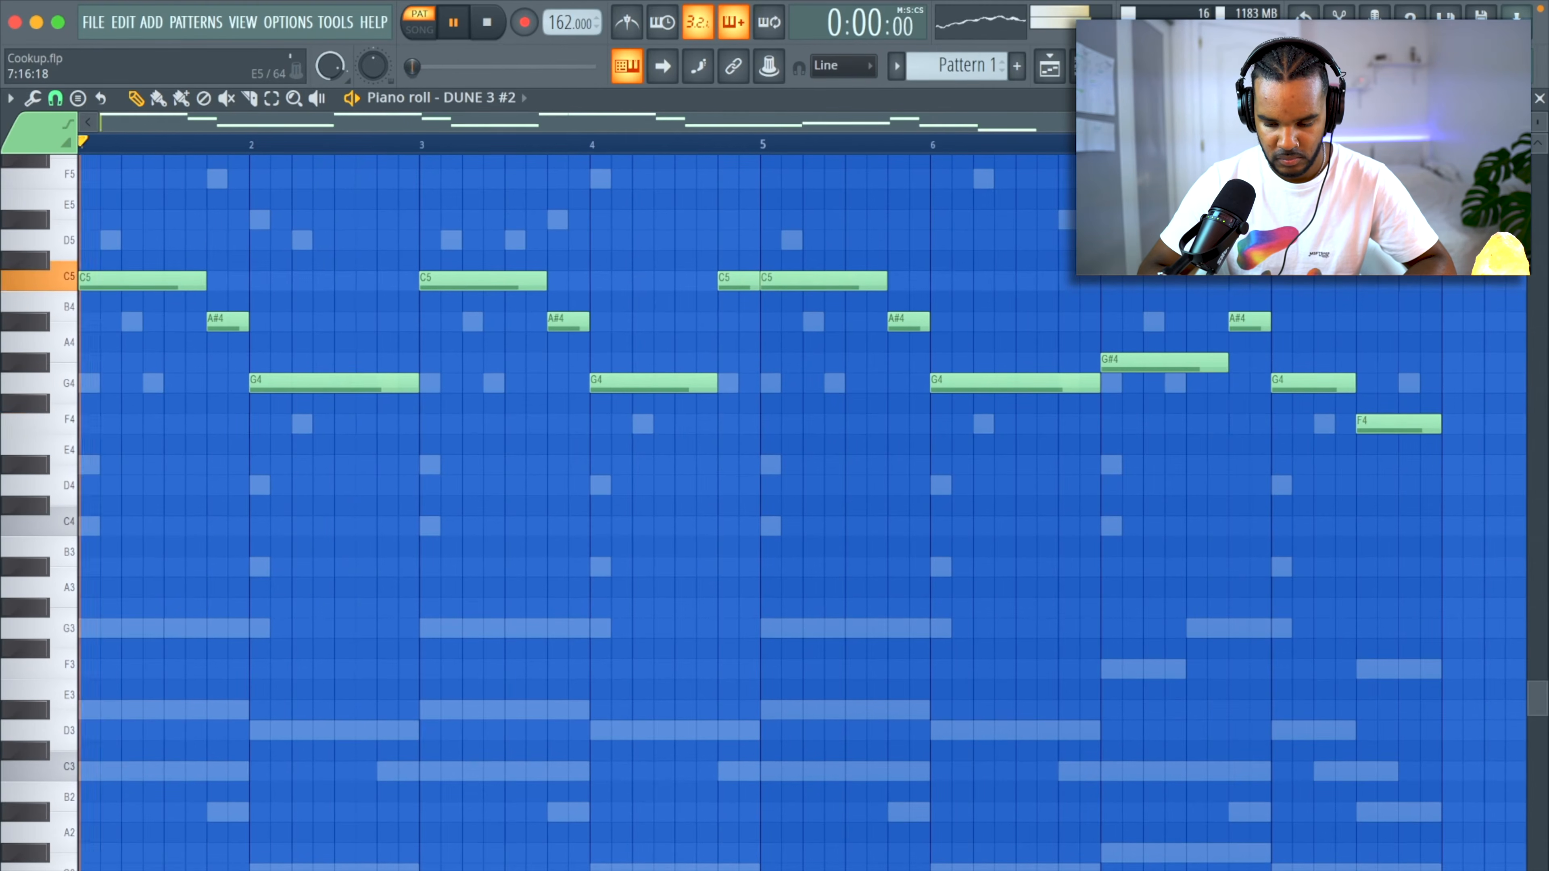
scroll(1179, 304, up, 4)
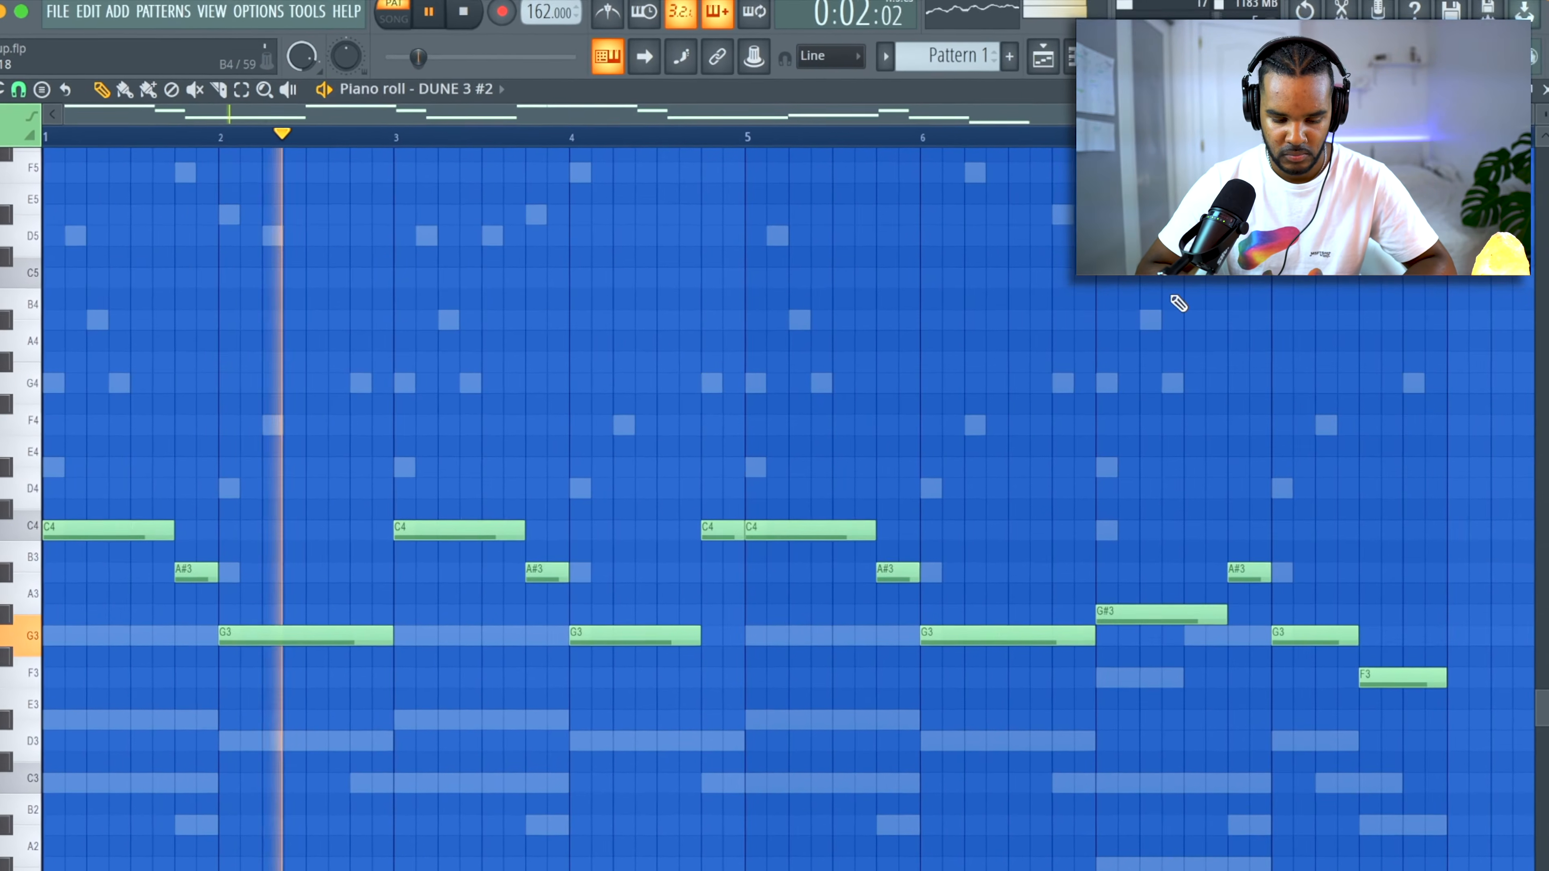
scroll(1178, 304, down, 4)
Save the project, and transpose channels DUNE 3, DUNE 3 #3 and DUNE 3 #2 together down one semitone.
key(super+s)
key(F6)
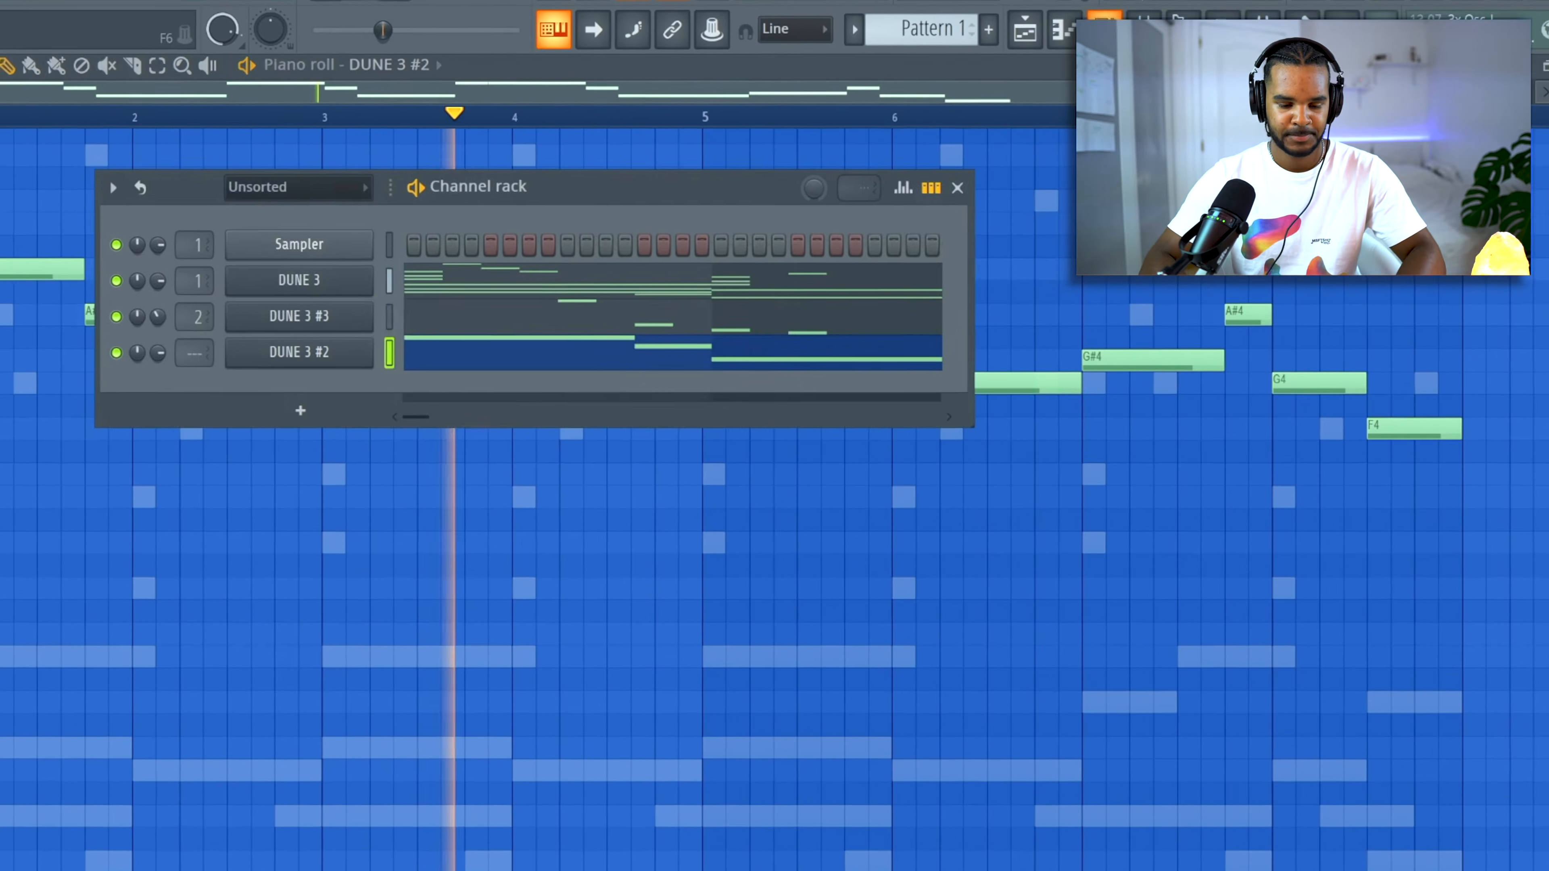
drag(372, 278, 371, 351)
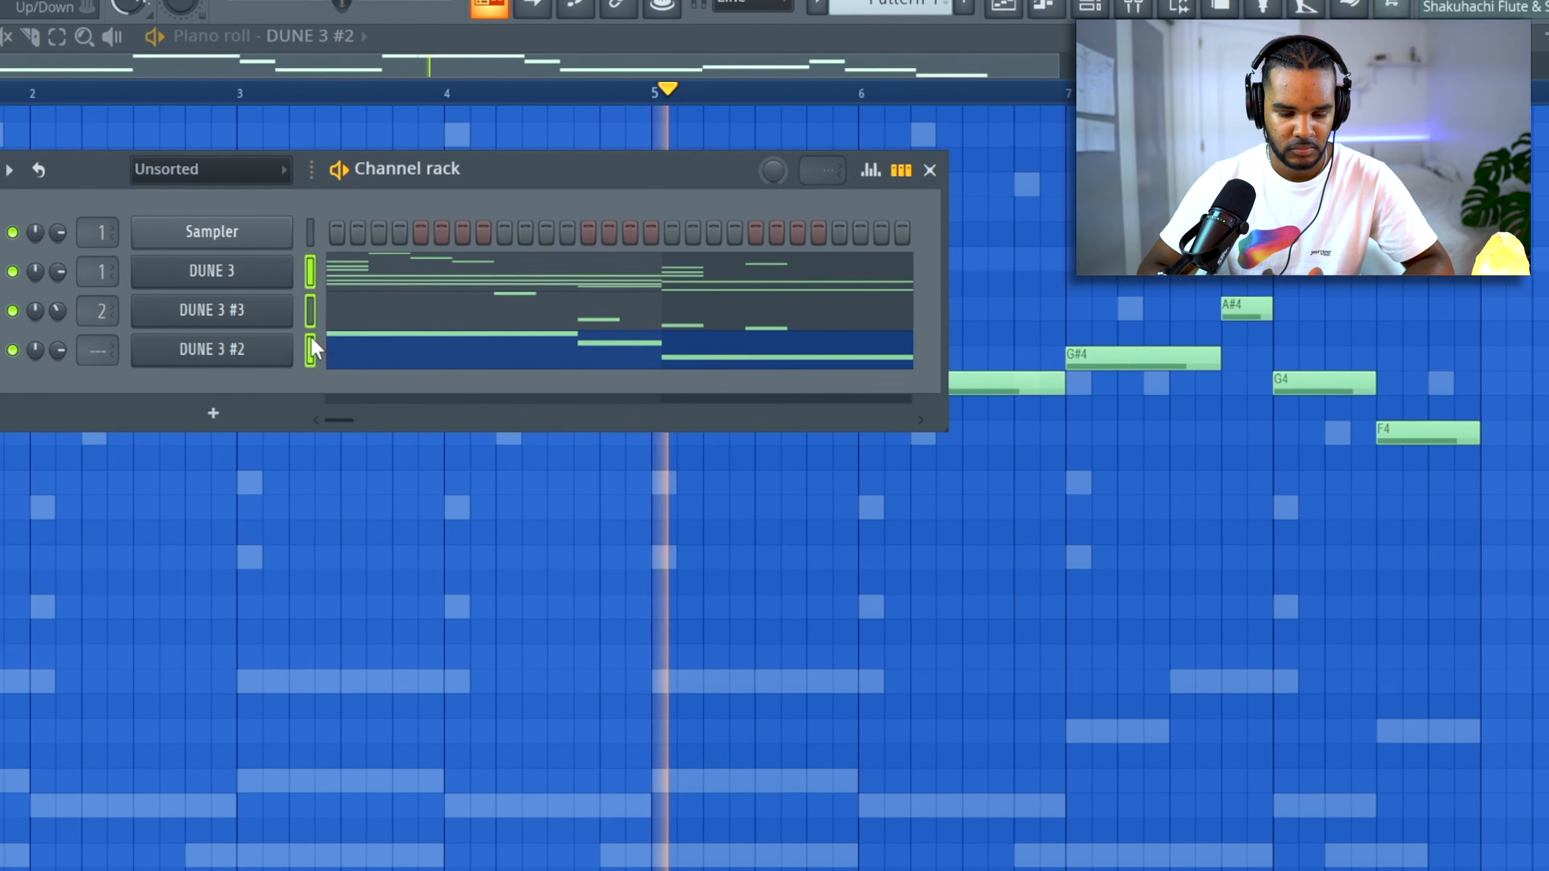
click(1, 164)
click(37, 496)
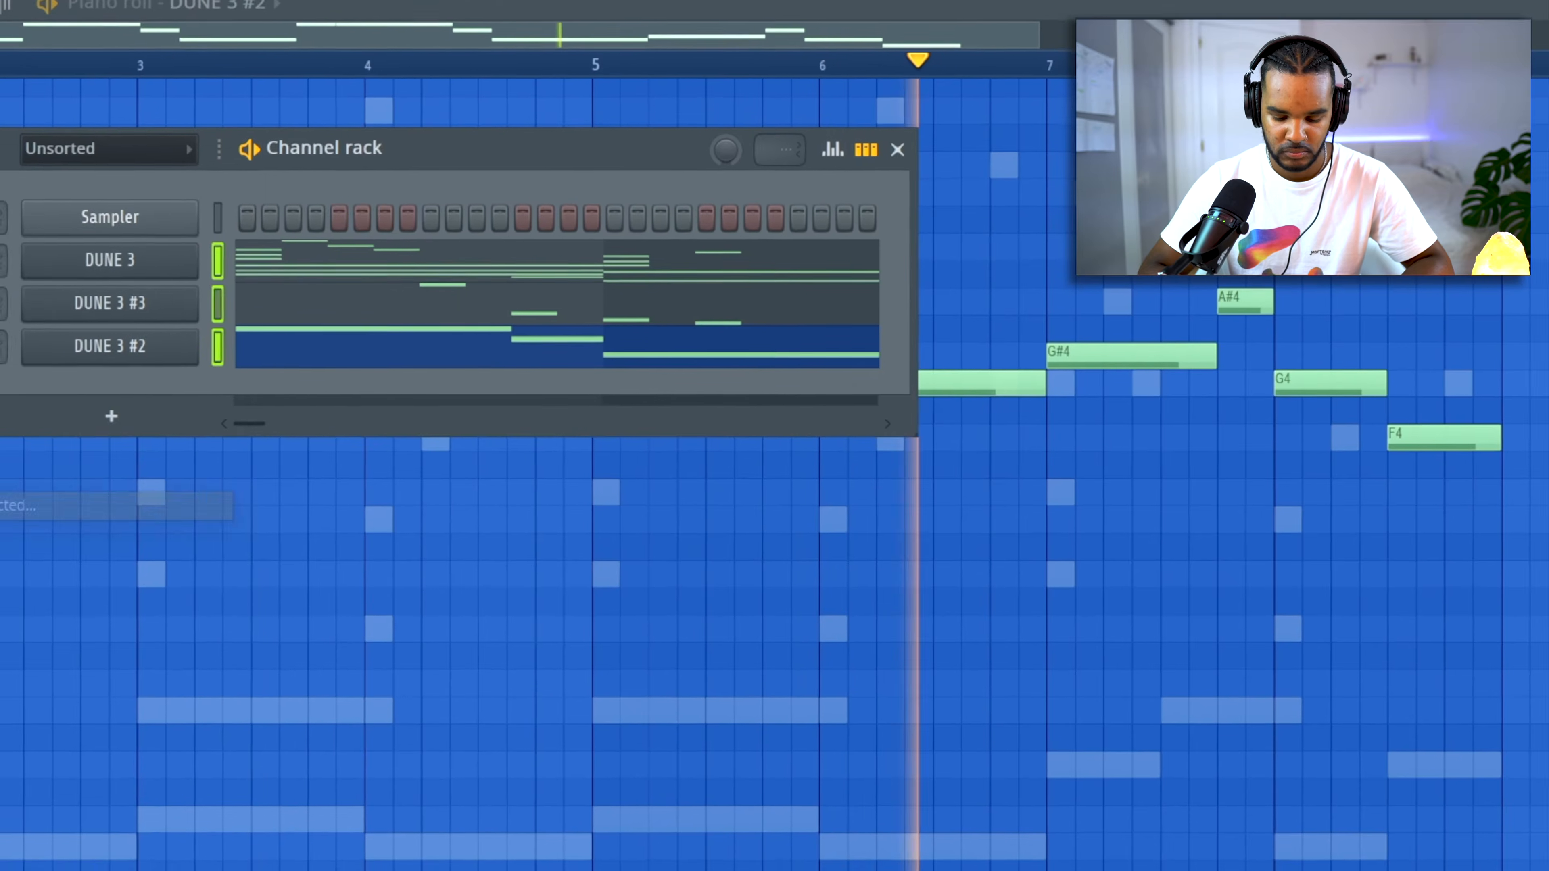
key(Return)
key(space)
key(space)
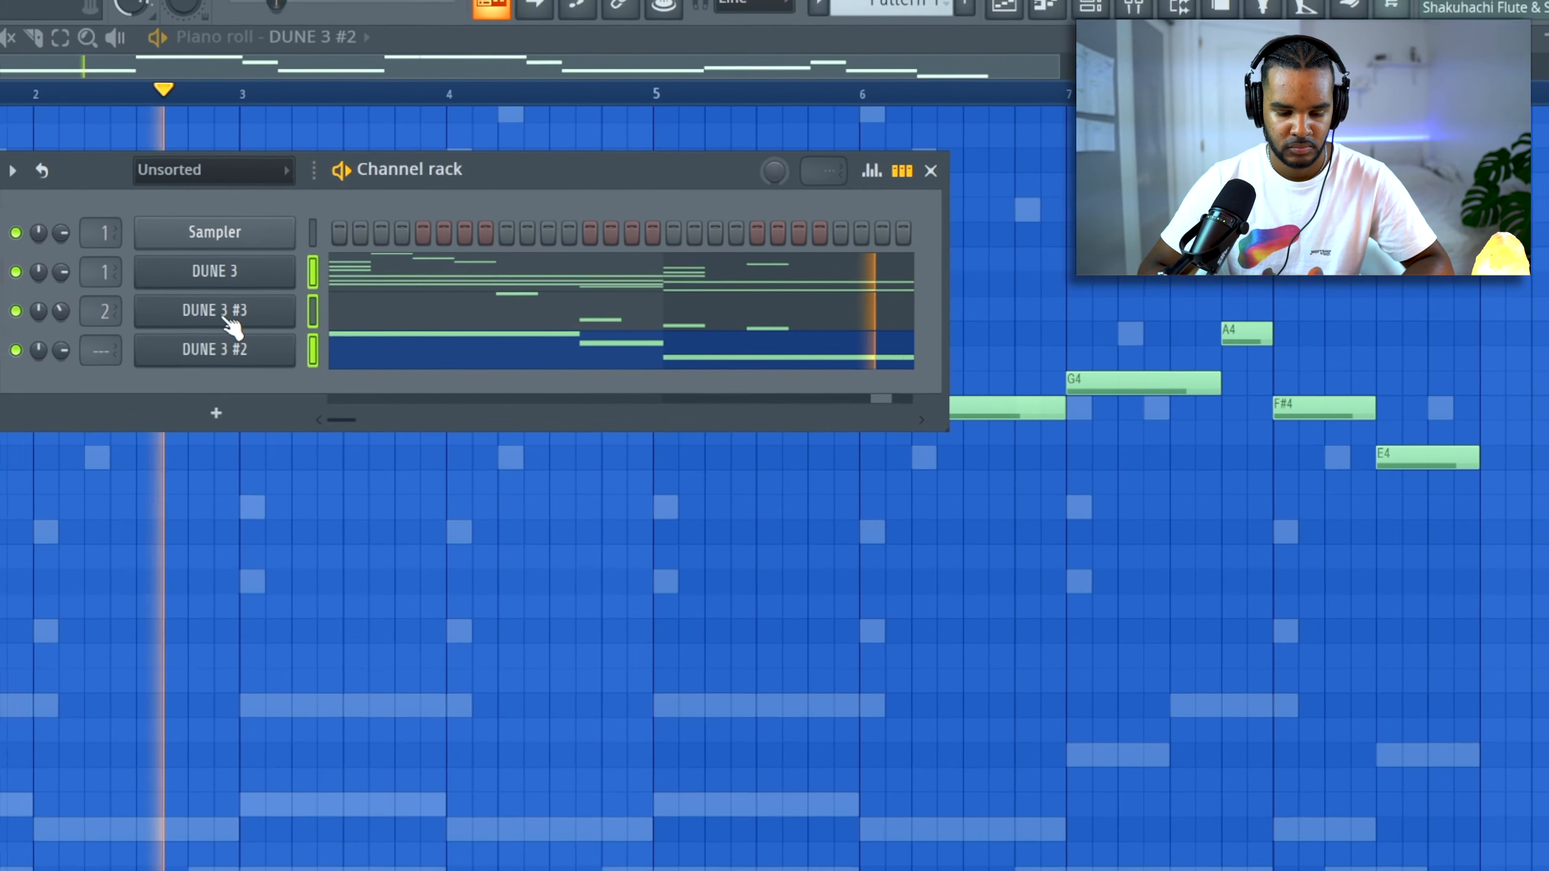
Add DUNE 3 #4 as a new synth channel on mixer track 4 and audition the ORGANIC patch.
right_click(280, 311)
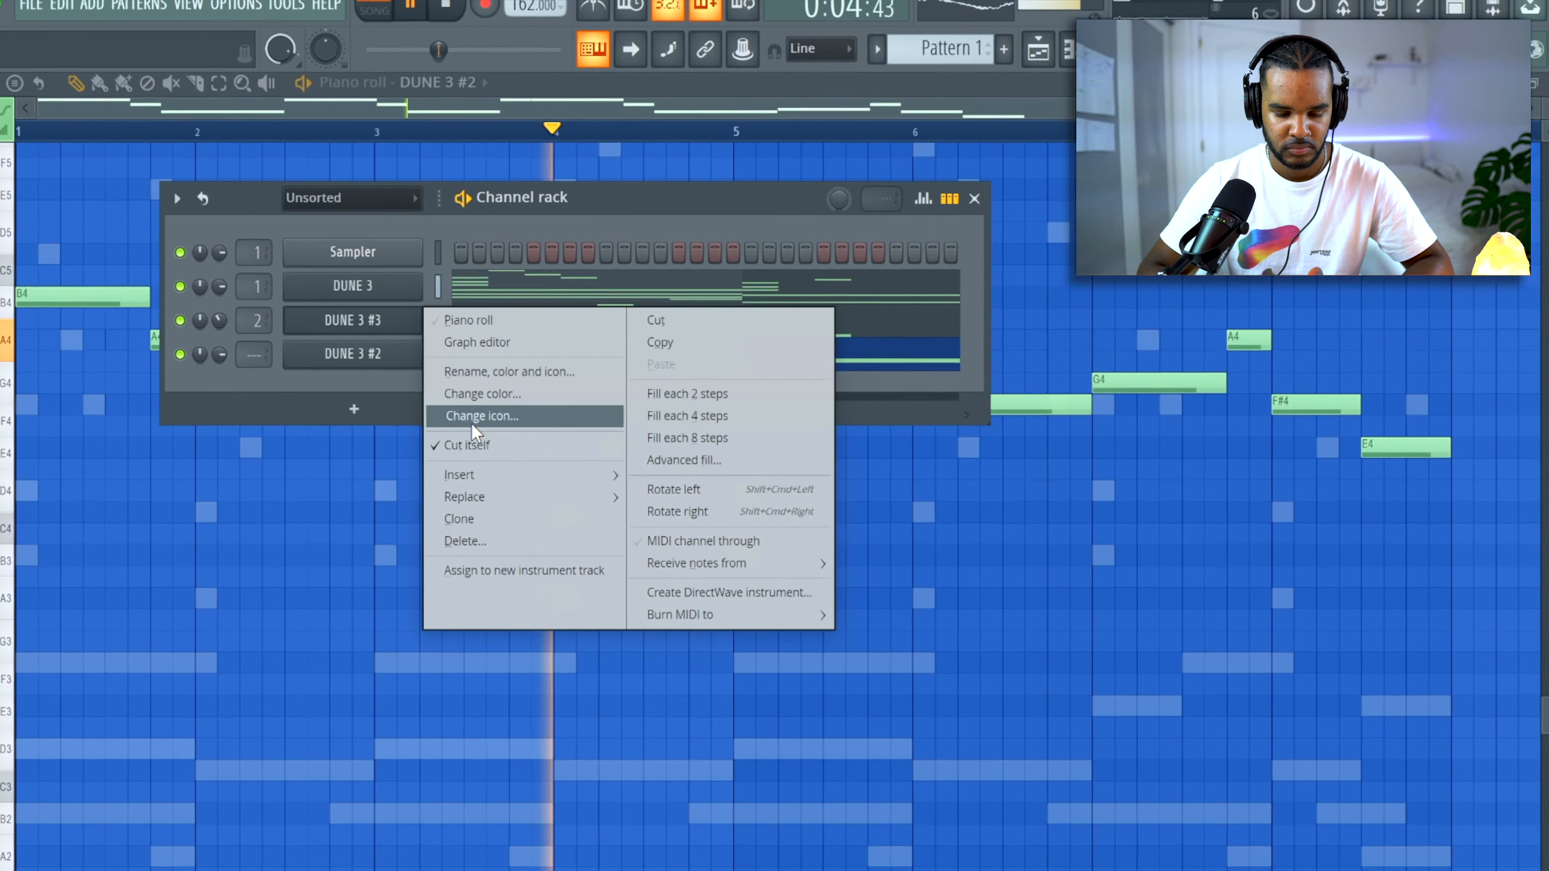
click(395, 387)
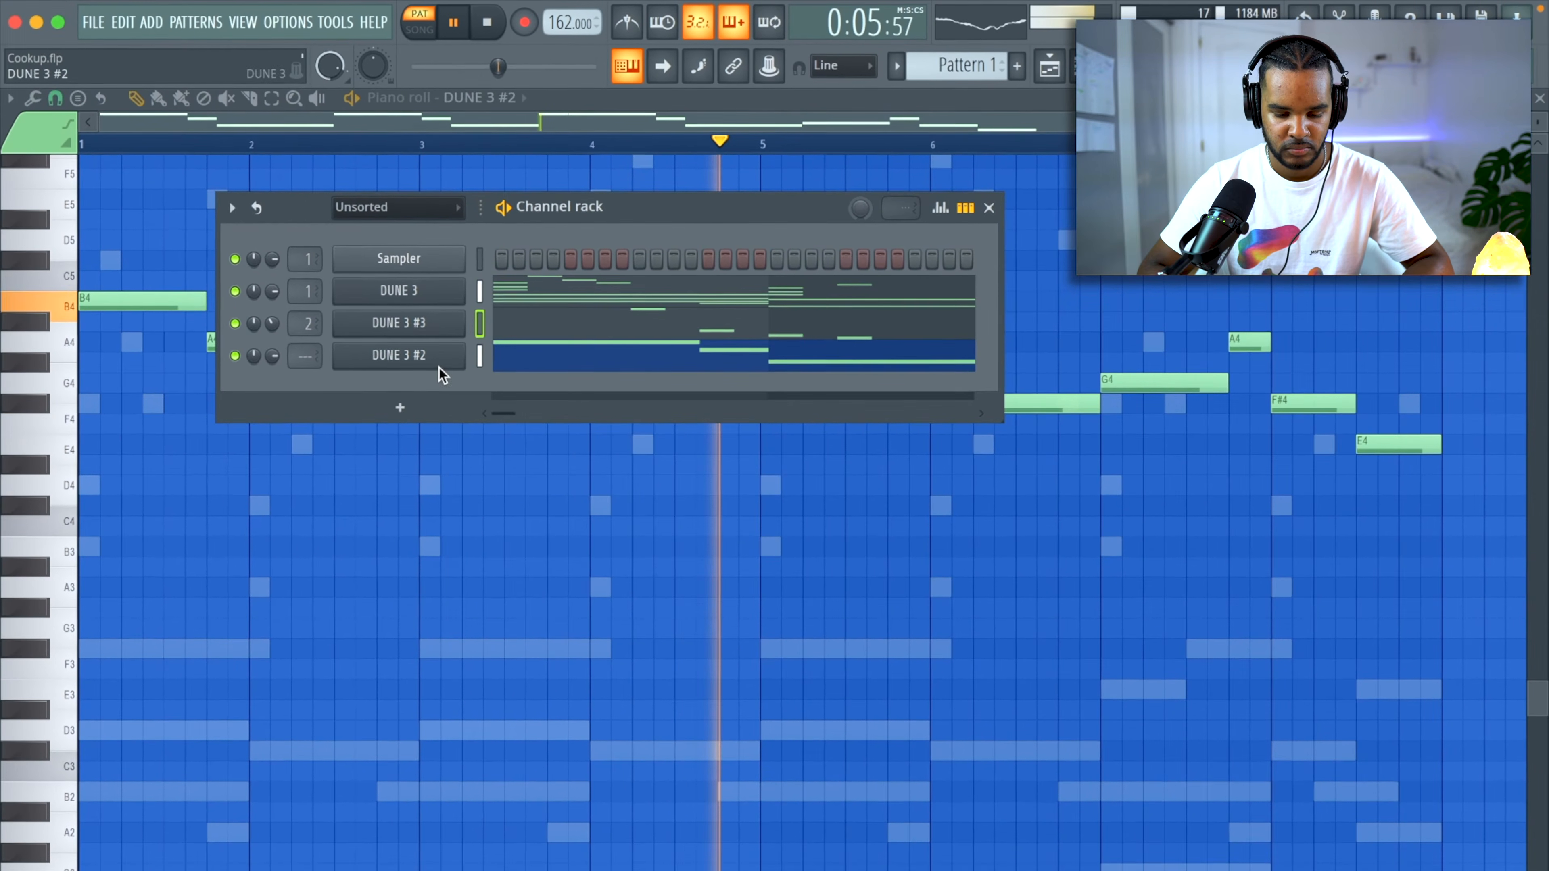
click(396, 364)
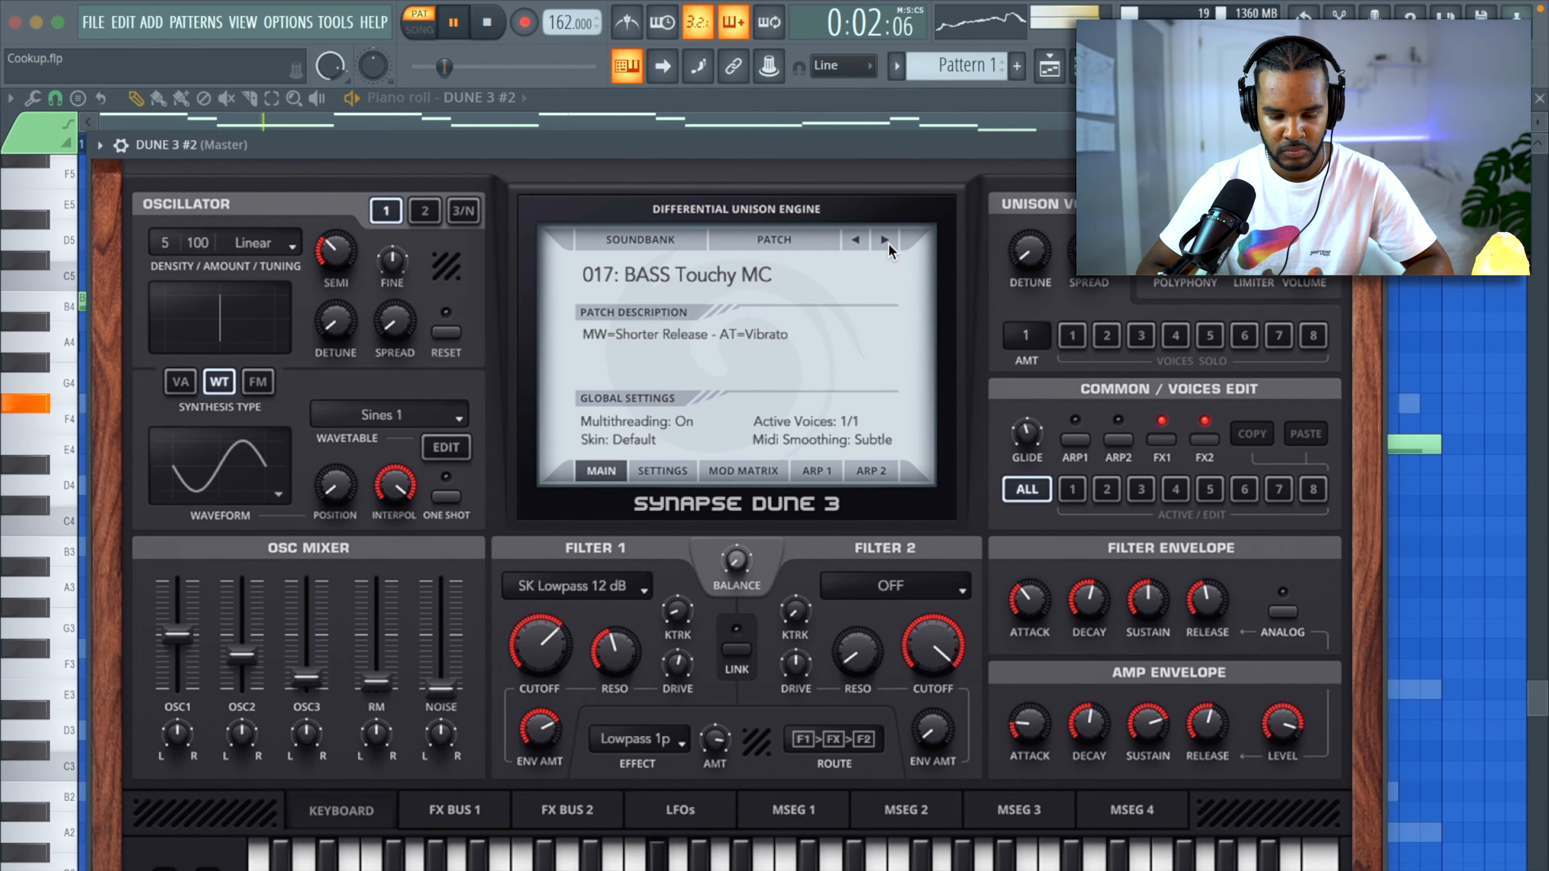
click(885, 241)
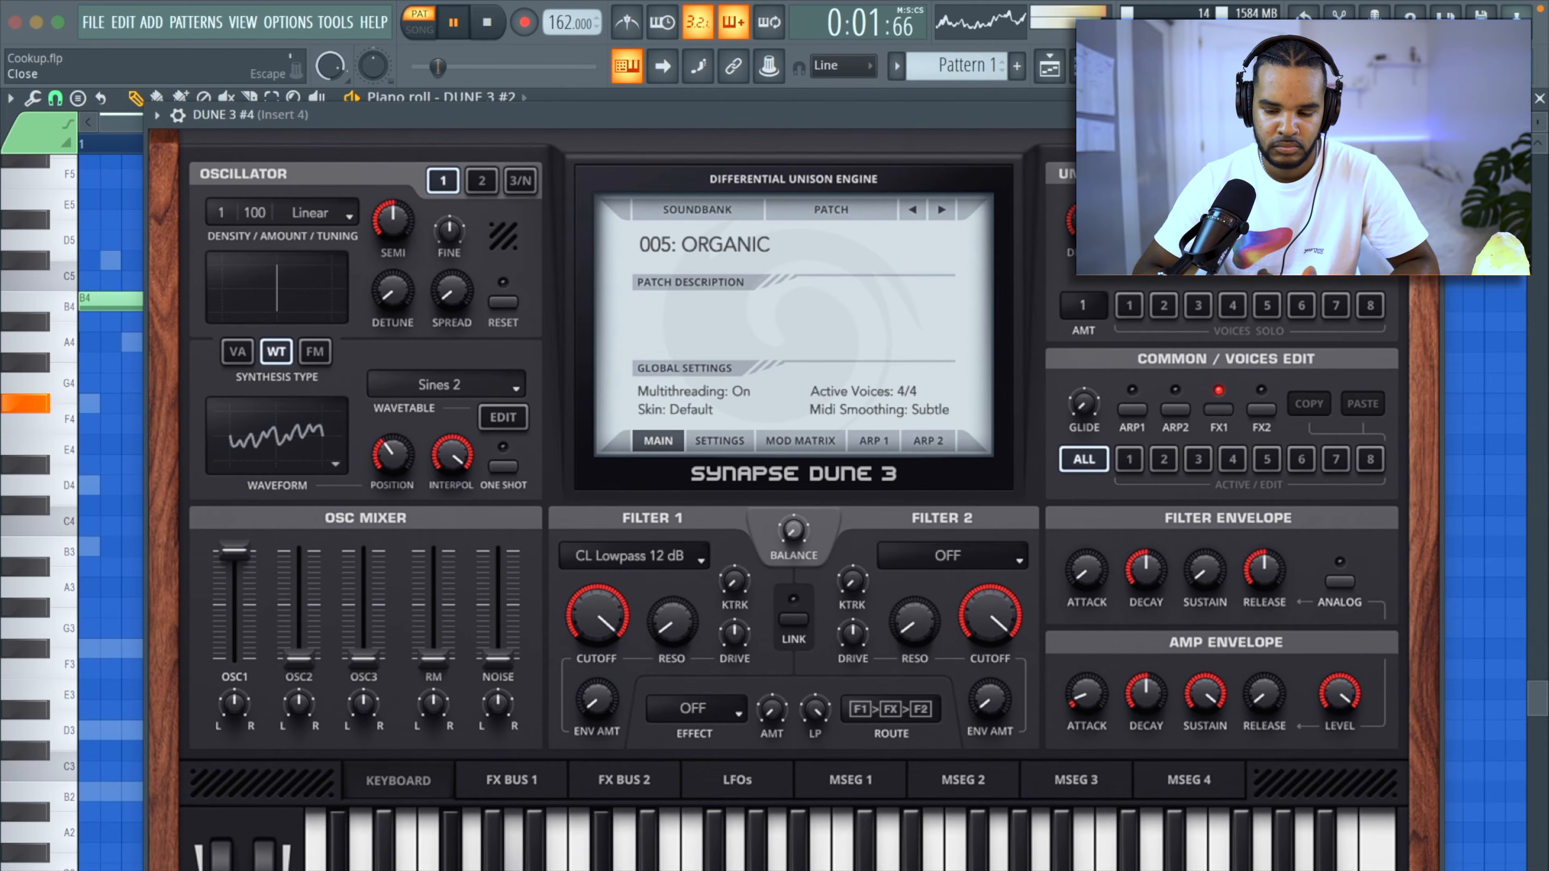
key(Escape)
Open the DUNE 3 #4 chords in the piano roll and shorten the long notes into short stabs.
click(1049, 66)
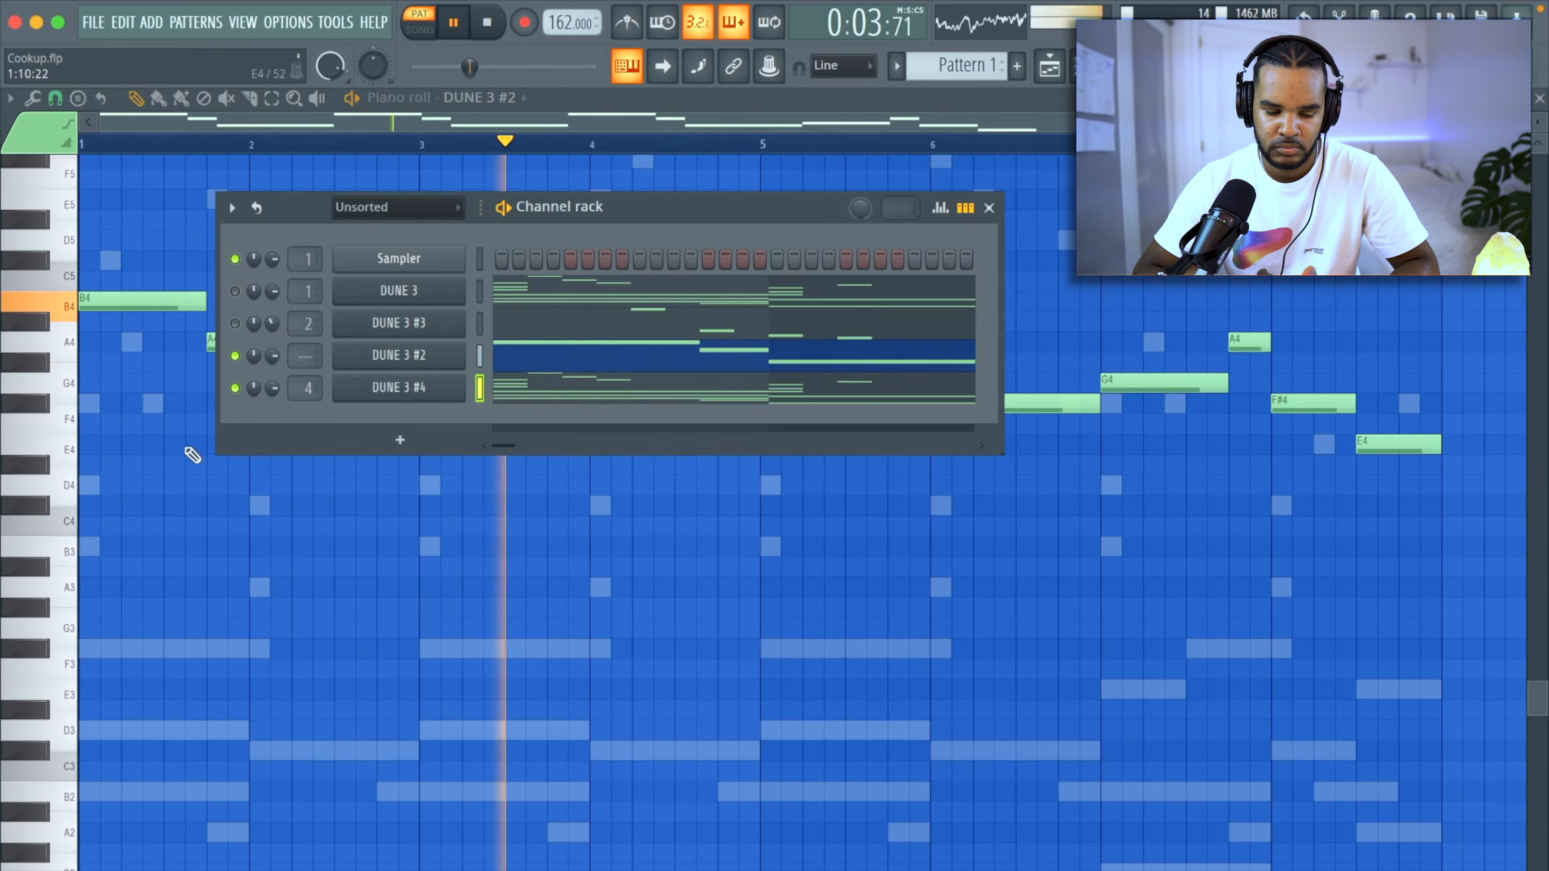
click(568, 388)
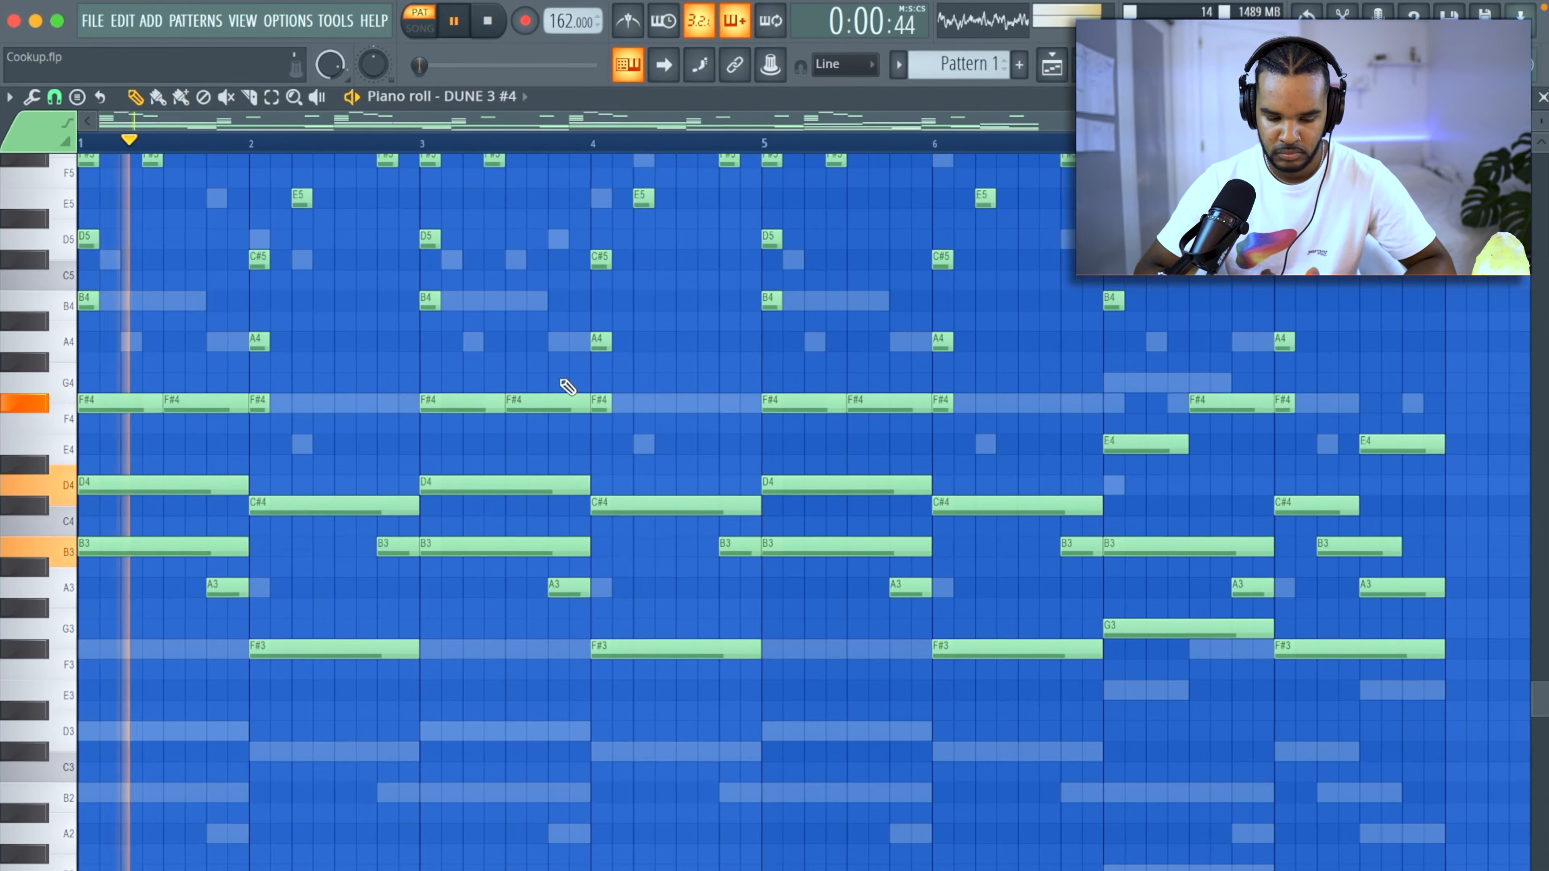
scroll(506, 537, up, 3)
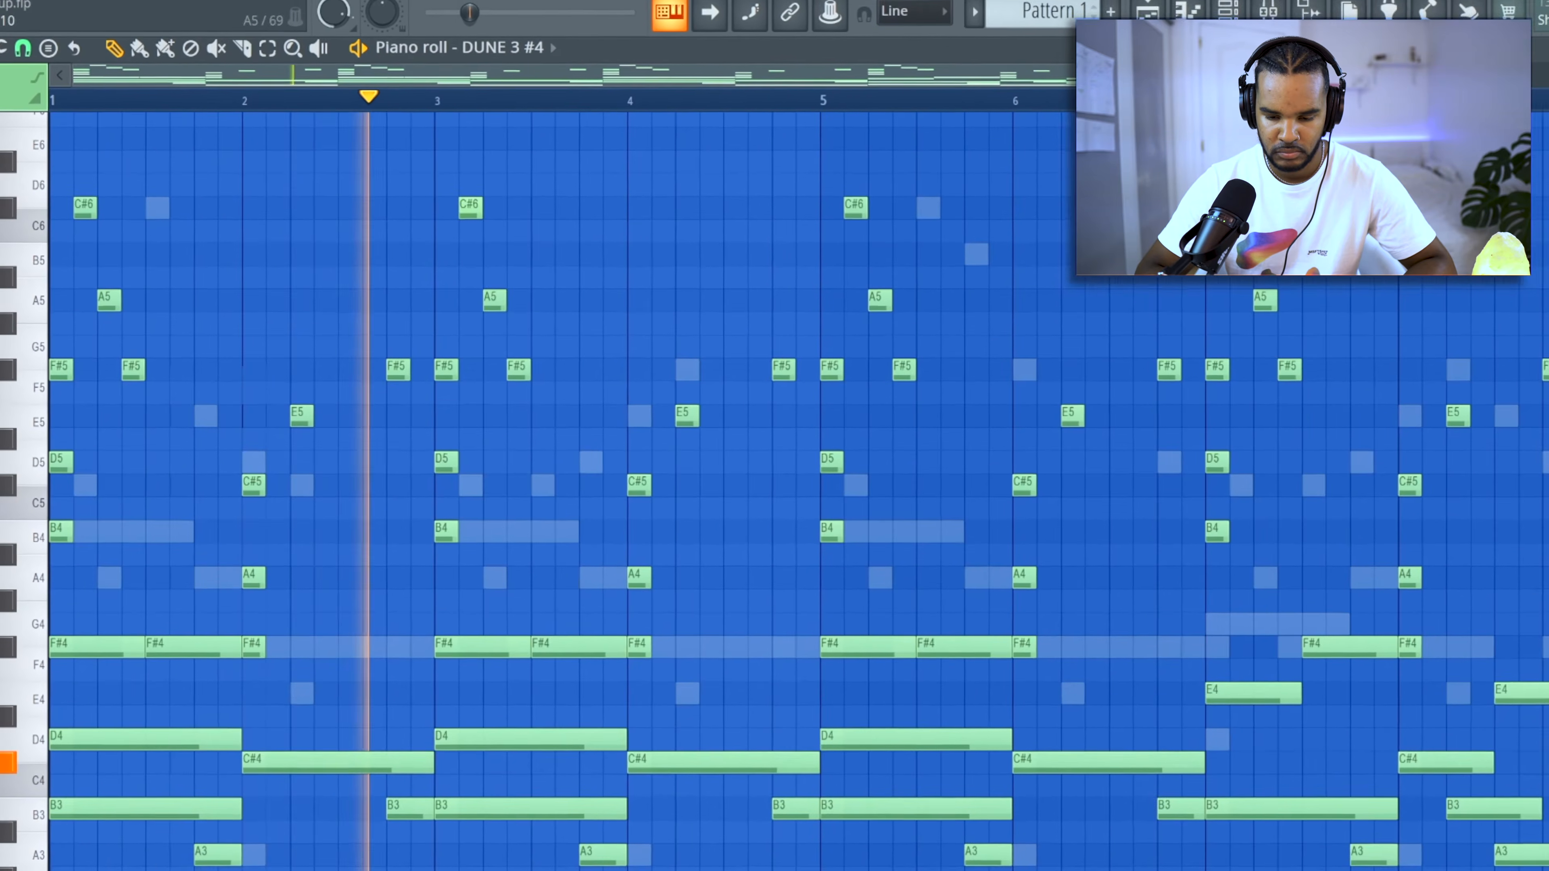
click(1225, 11)
drag(267, 377, 267, 403)
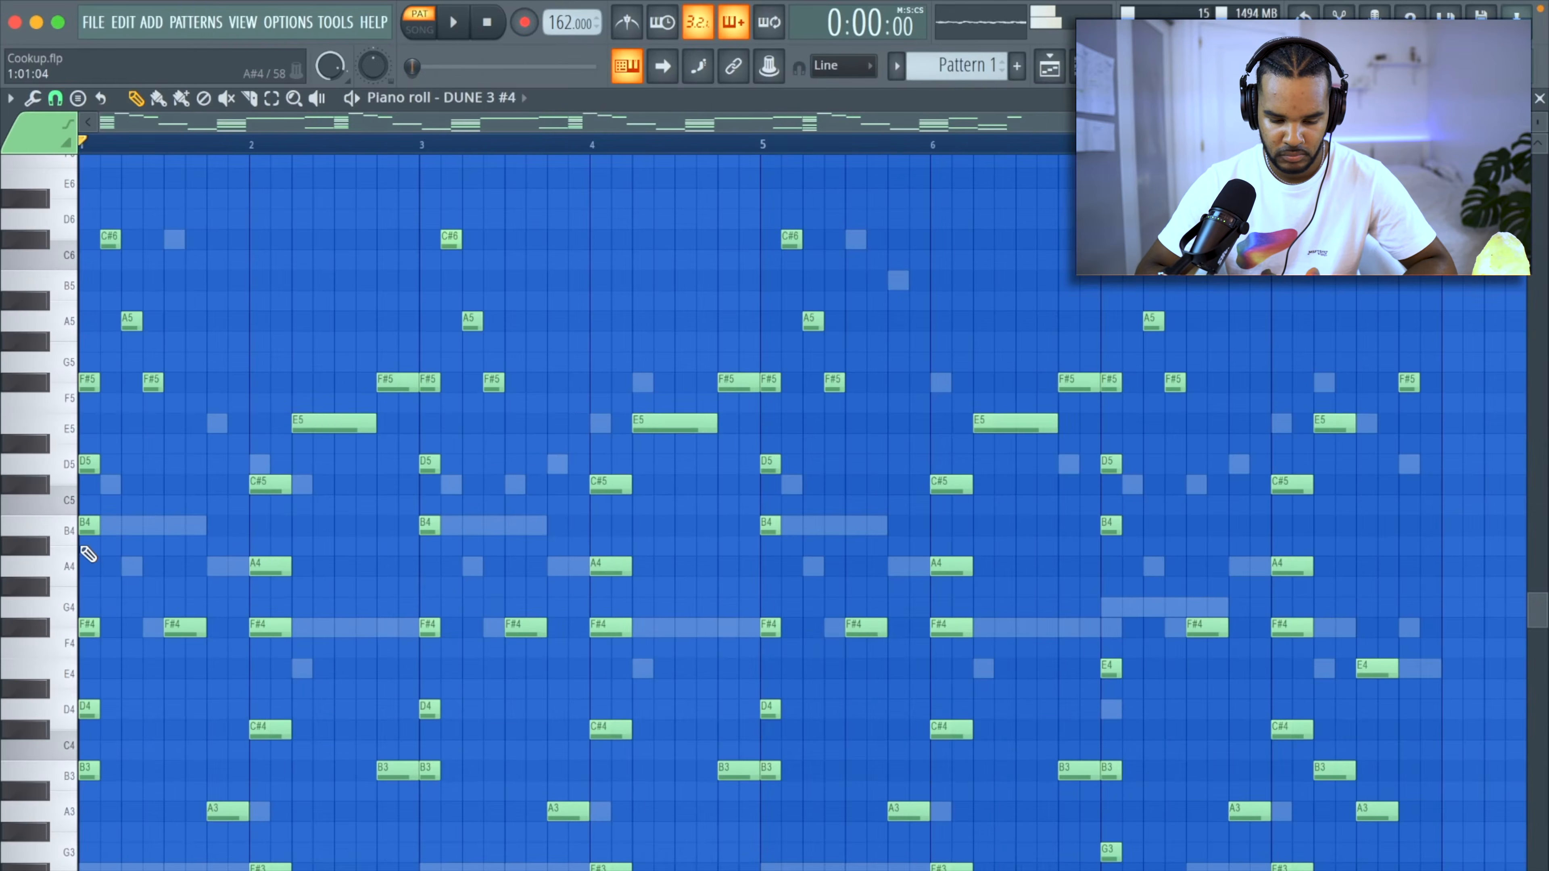
Play the pattern with the Hui patch on DUNE 3 #4, close the synth and unmute DUNE 3 #2.
key(space)
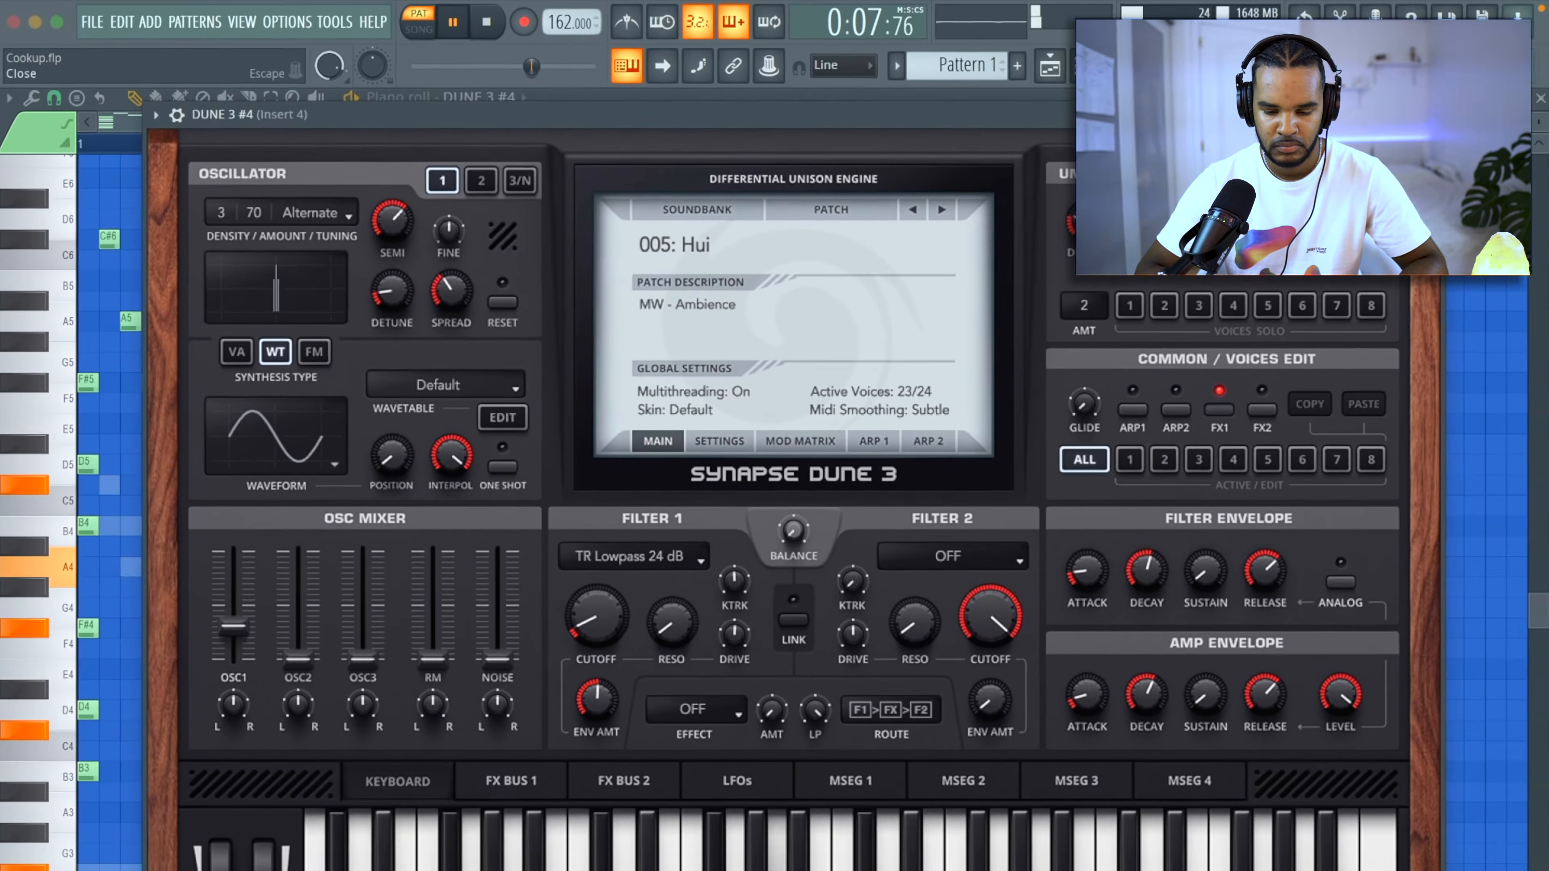
click(1487, 103)
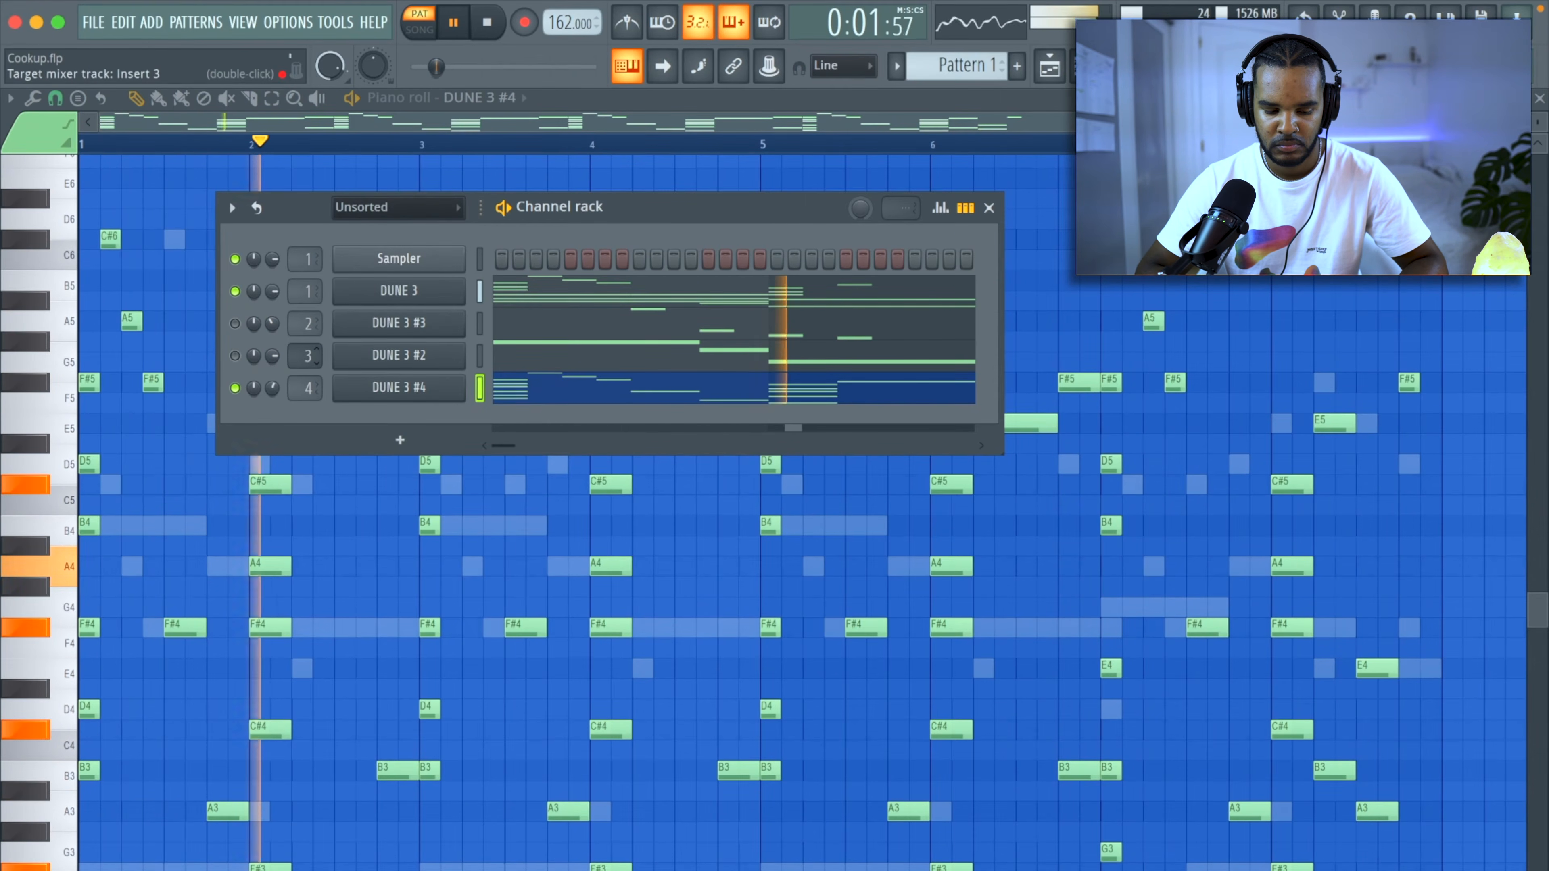
click(235, 355)
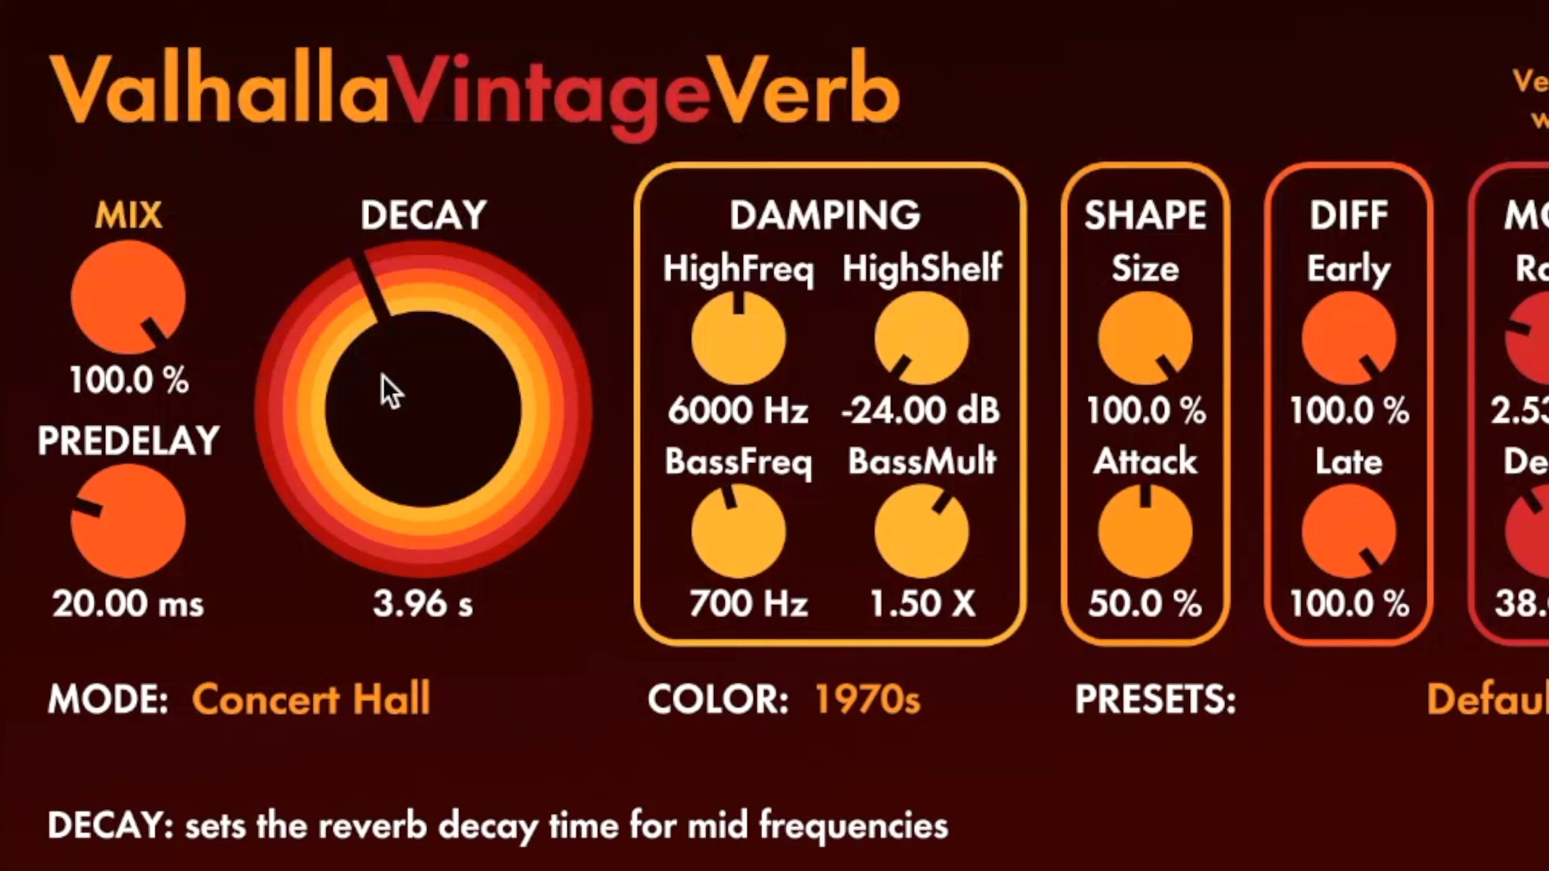
Adjust the synth's mixer effects and set ValhallaVintageVerb's LowCut to 520 Hz.
drag(381, 388, 249, 370)
drag(95, 299, 129, 565)
drag(300, 376, 177, 420)
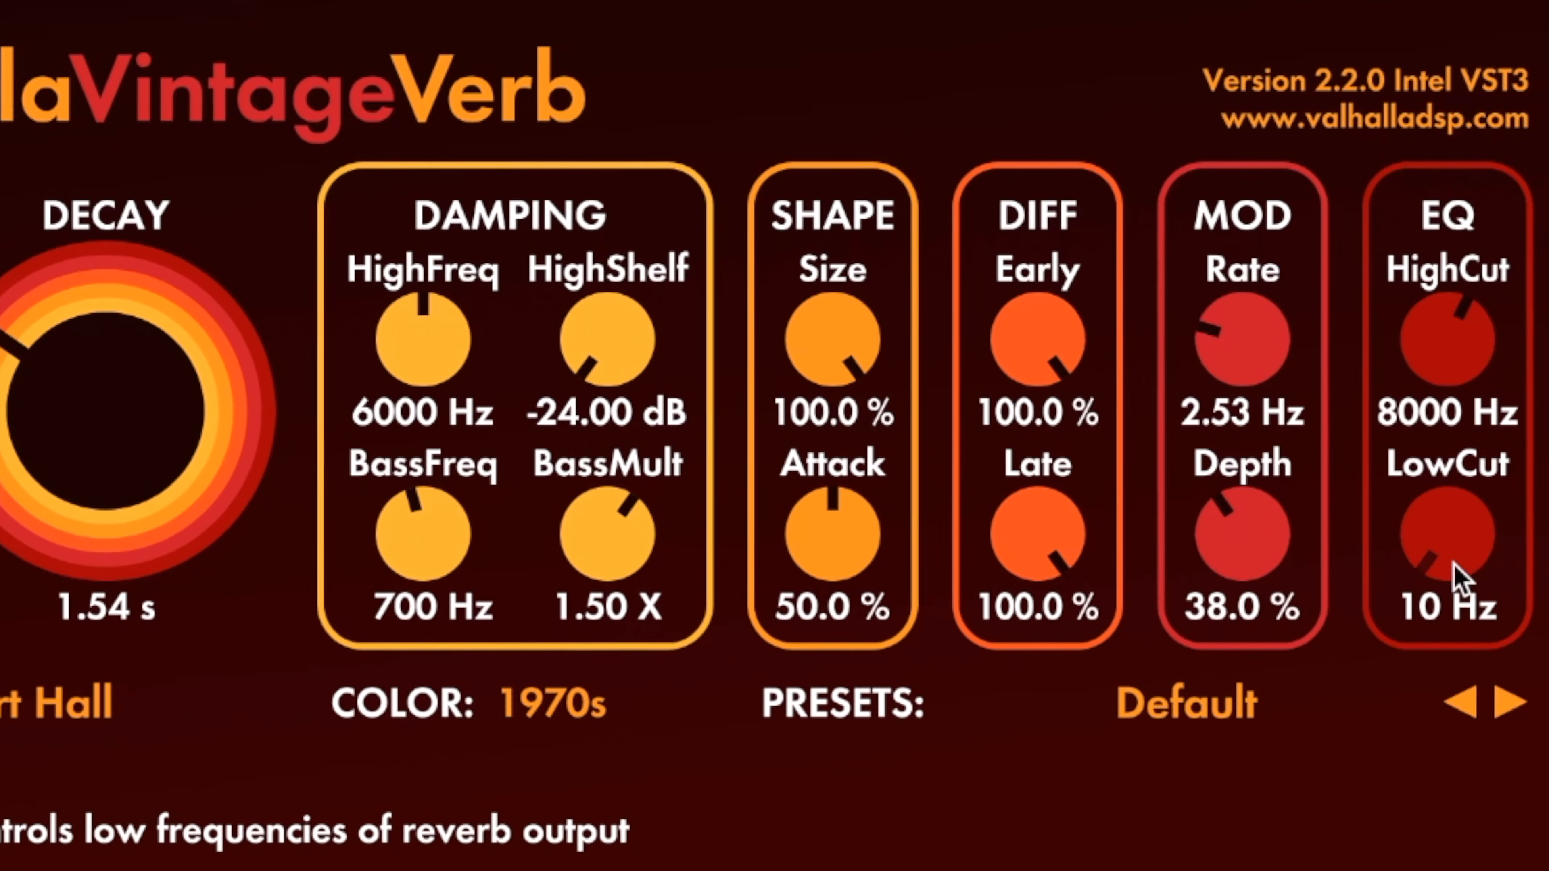
drag(1456, 578, 1418, 433)
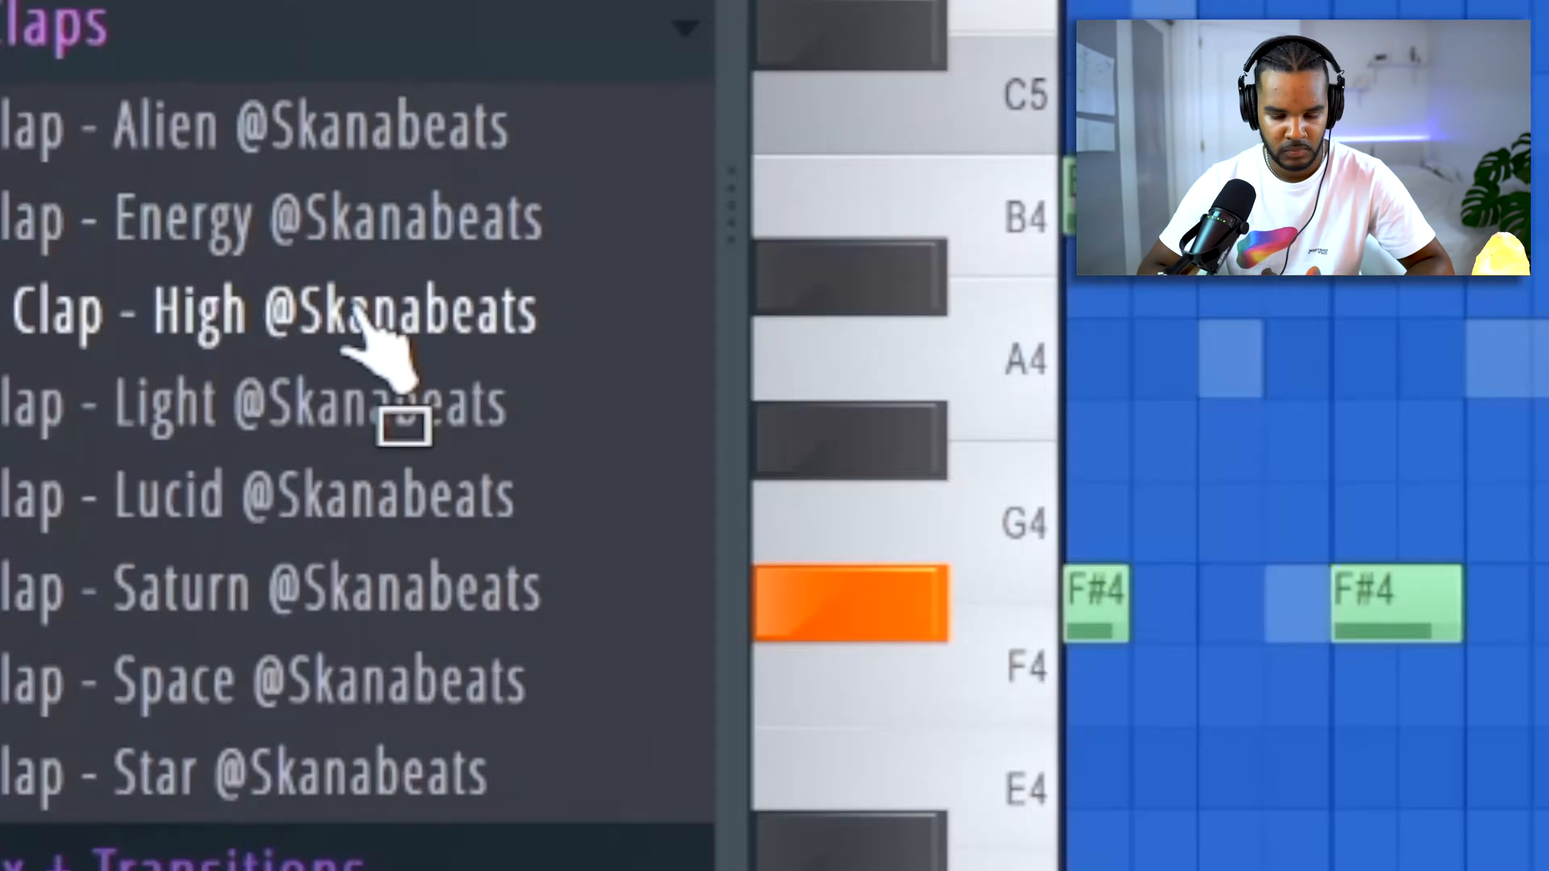
Add the Clap - High sample as a channel with hits on steps 9 and 25, and open its piano roll.
drag(398, 363, 727, 526)
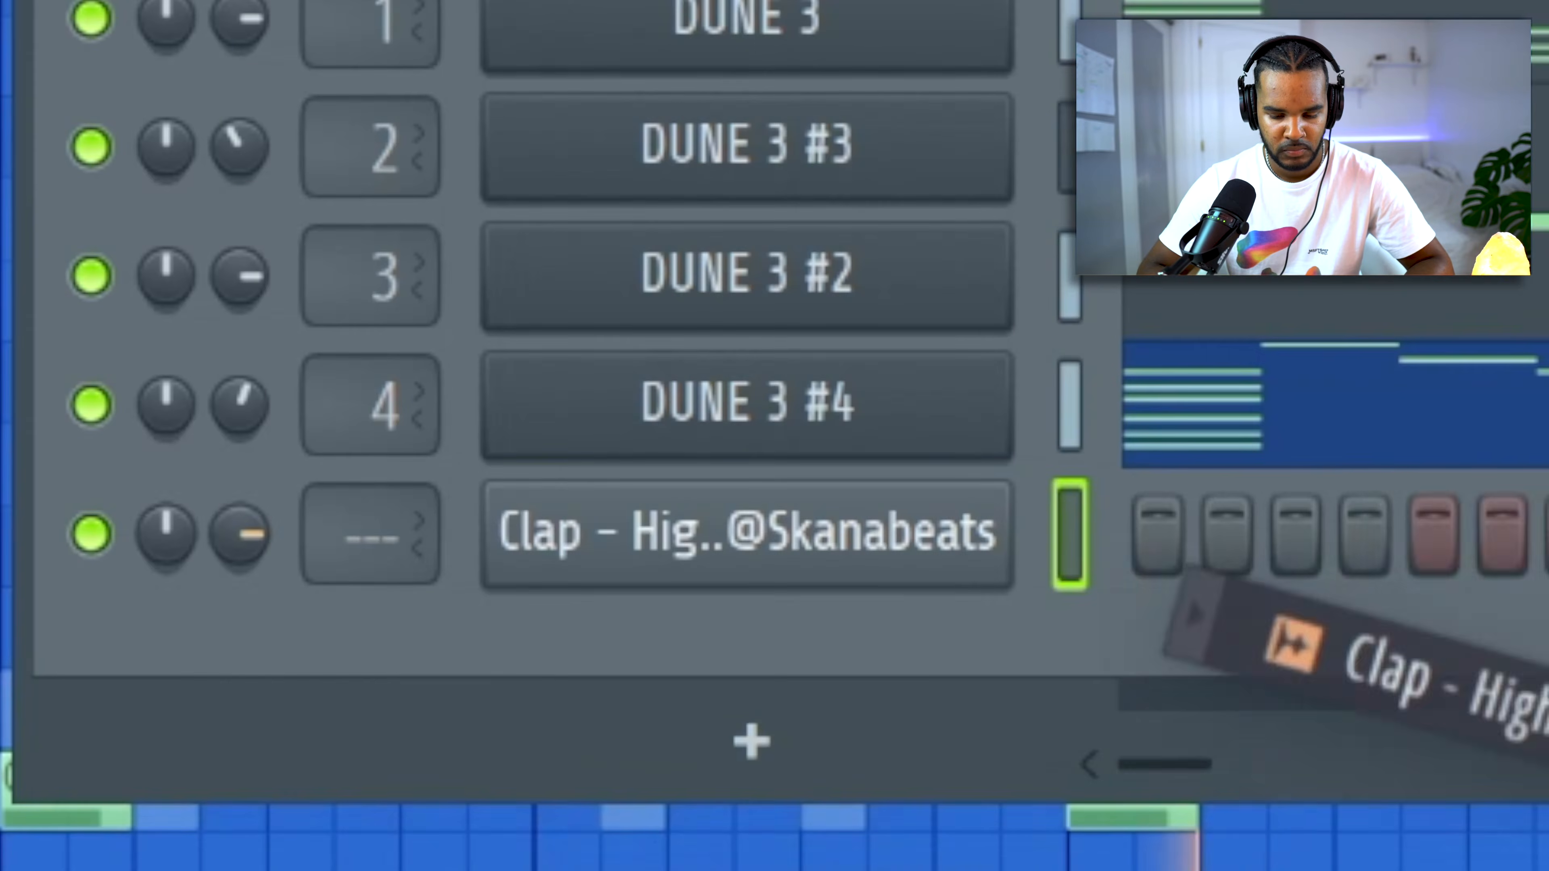
click(880, 546)
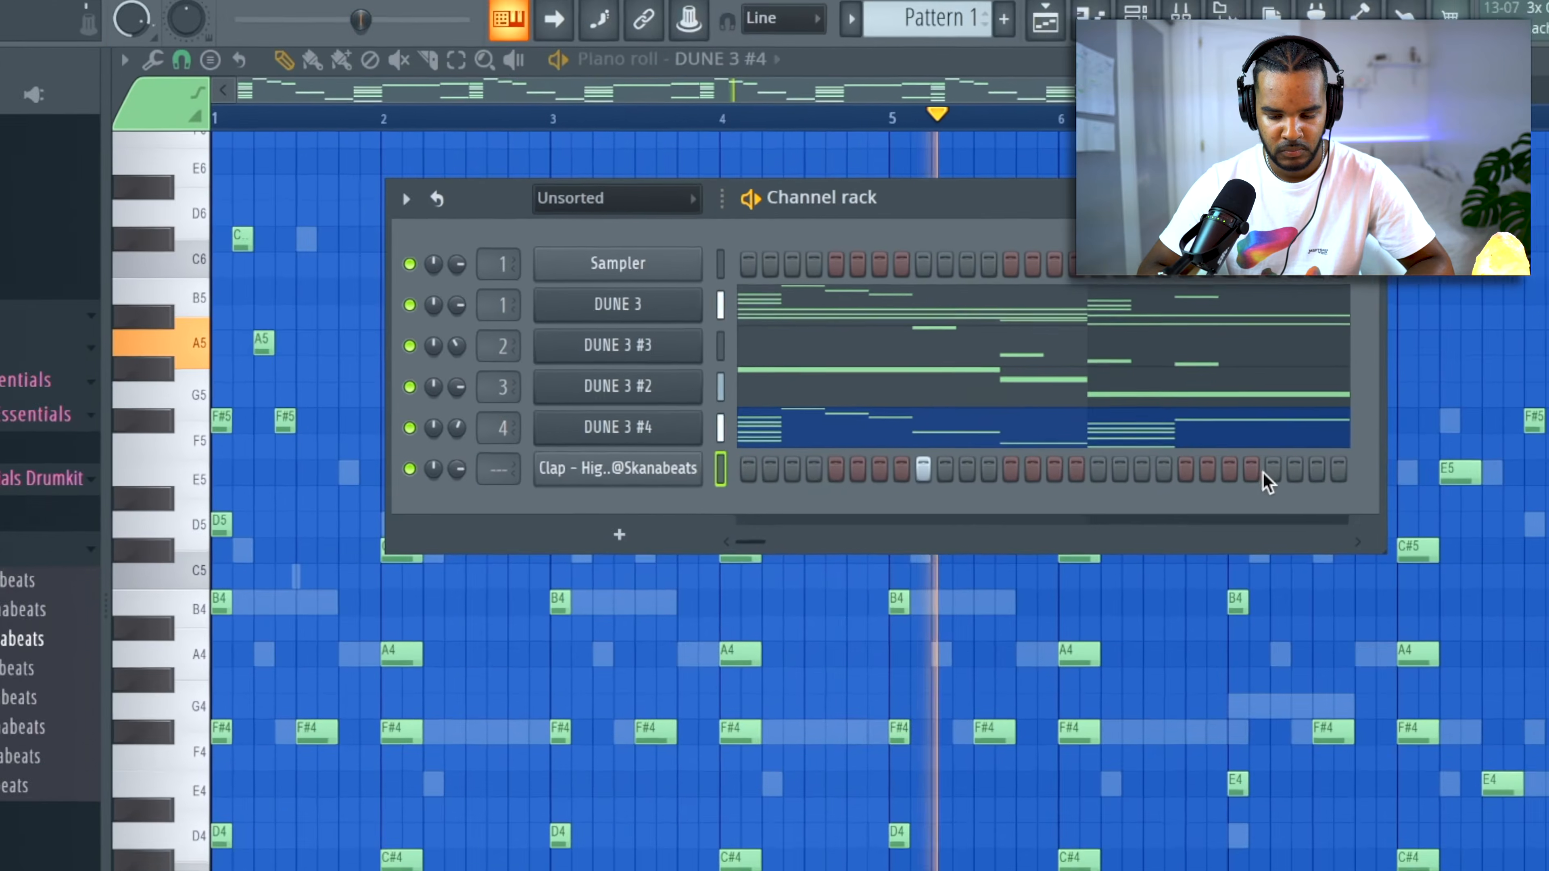
click(1272, 470)
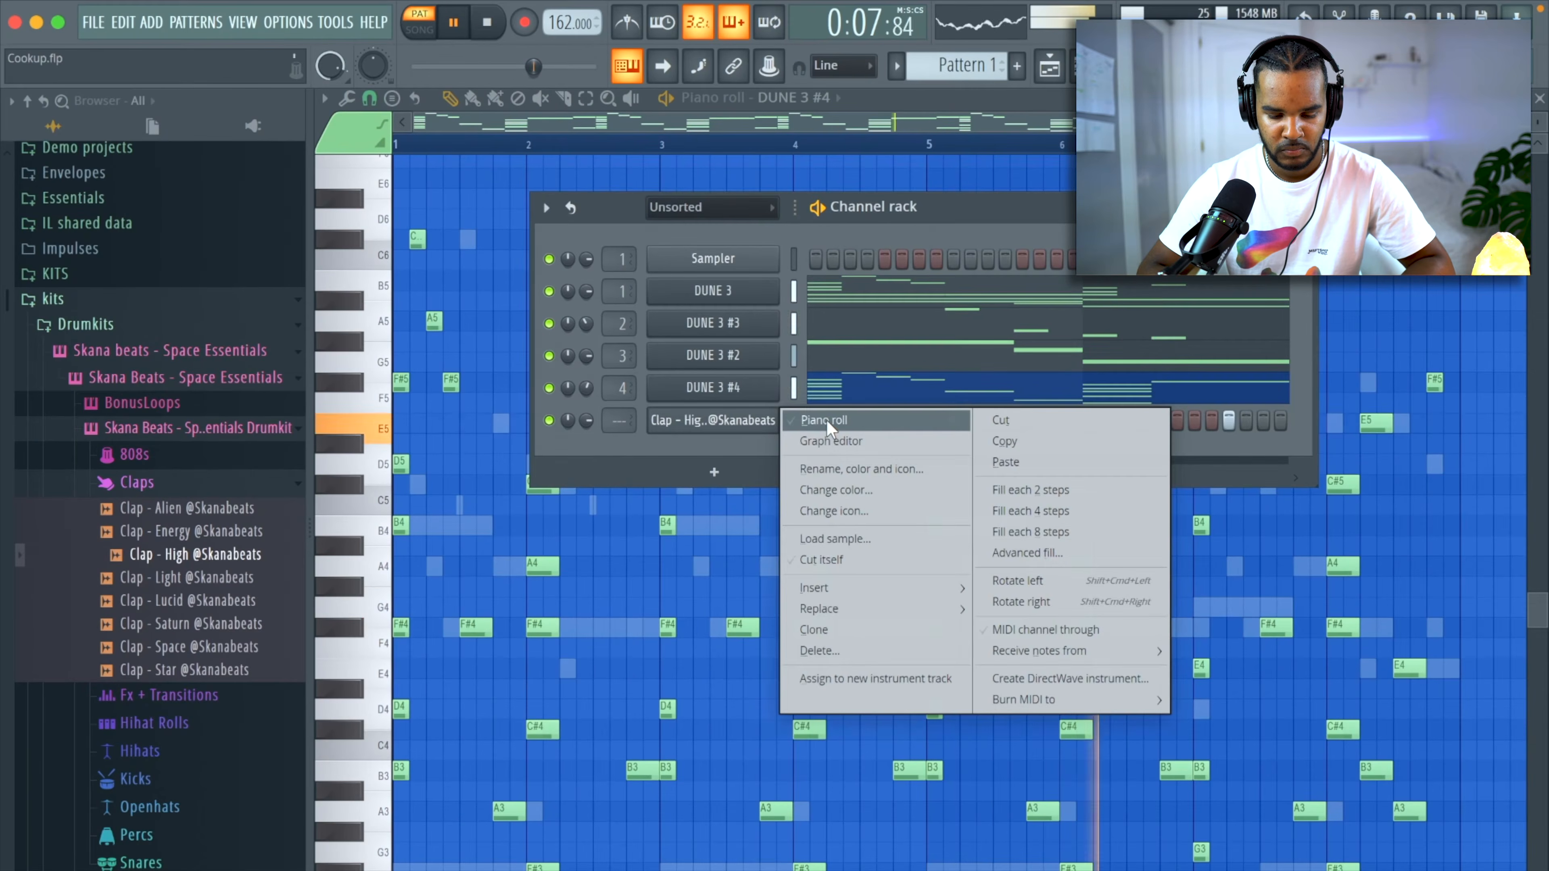
click(829, 421)
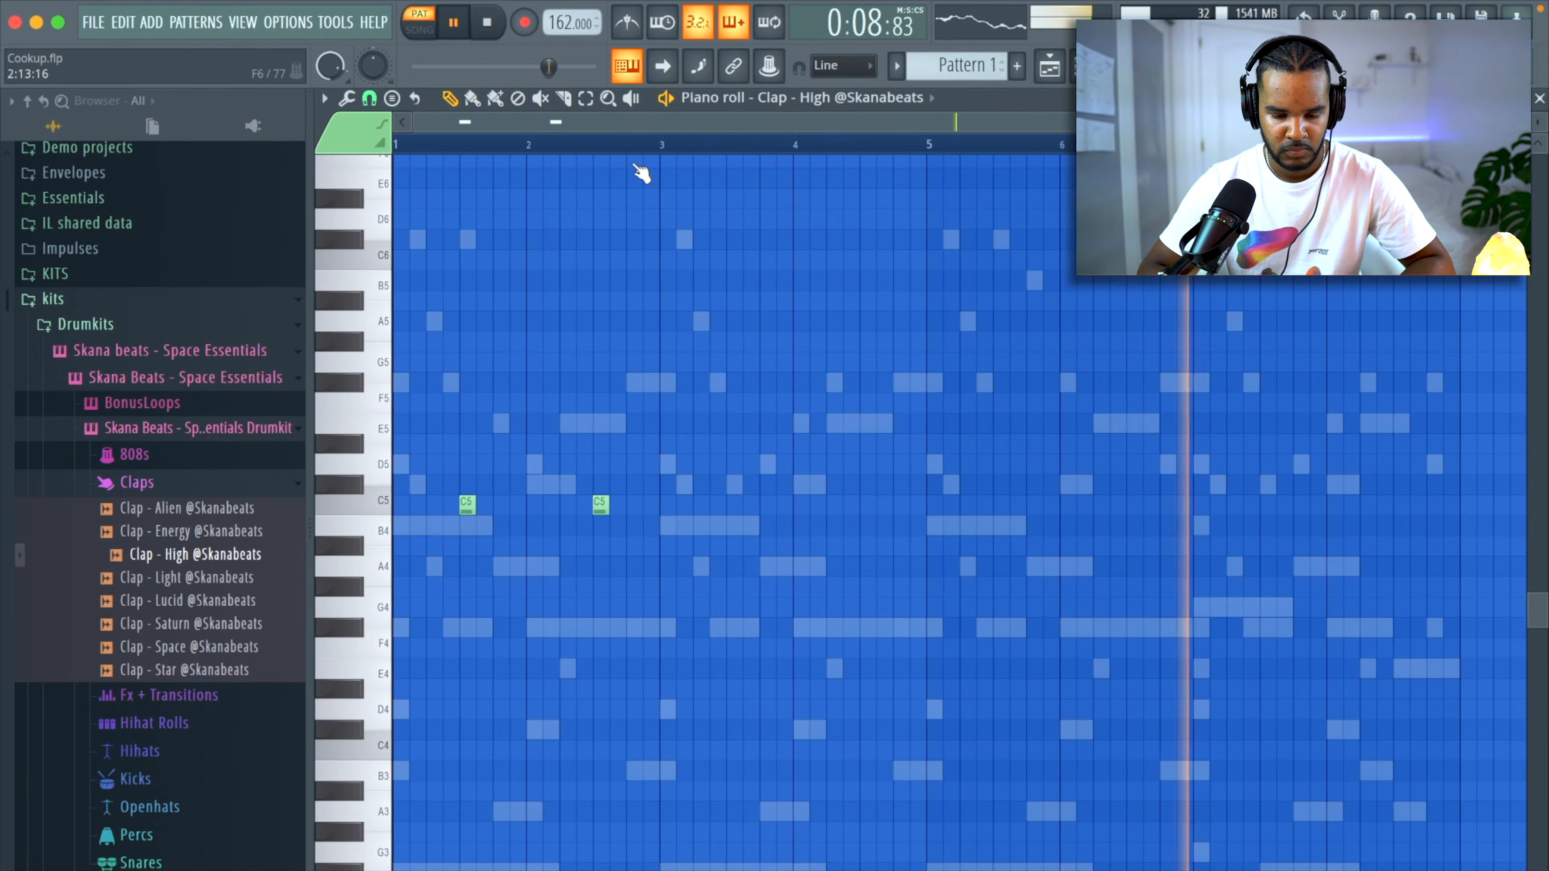
Repeat the Clap - High C5 notes so a clap falls in the middle of each of the eight bars.
drag(664, 145, 158, 232)
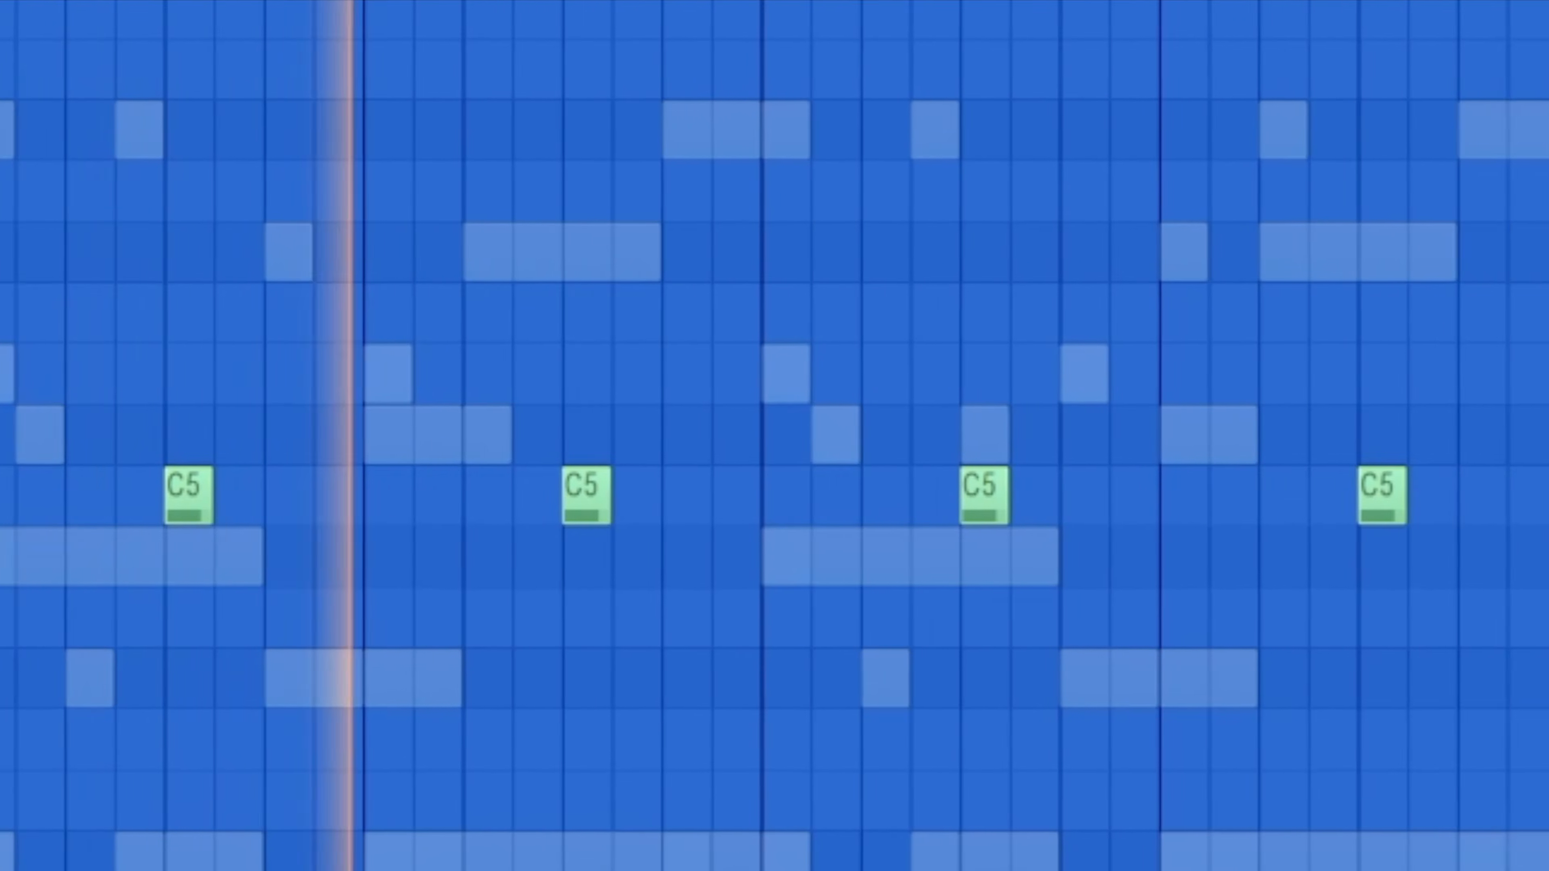
ctrl+click(1, 496)
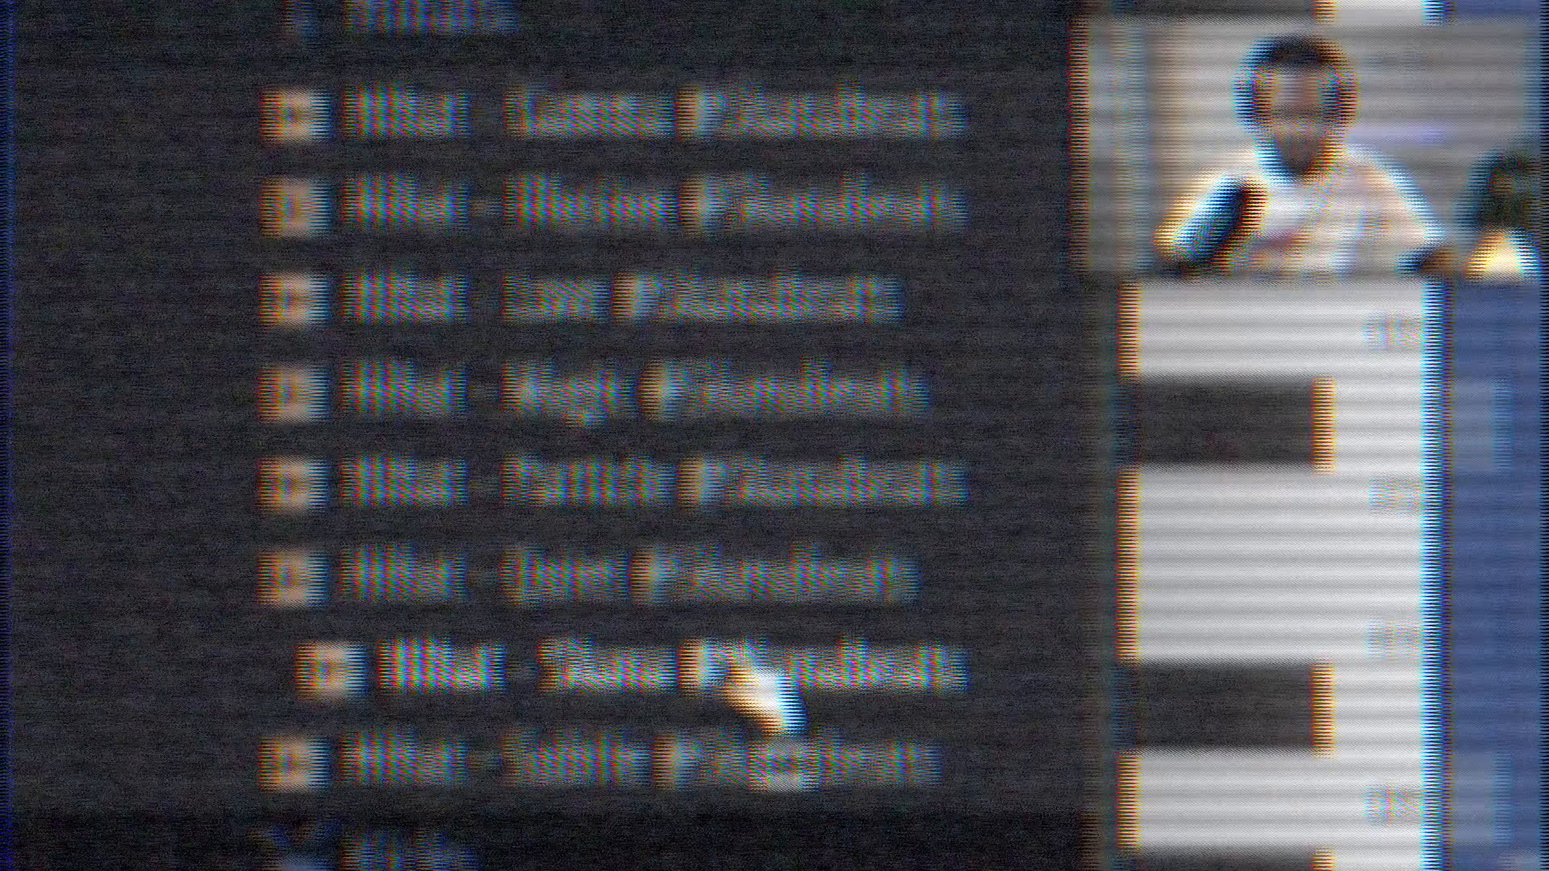
Add the Hihat - Skana sample as a channel, fill it every 2 steps and open its piano roll.
drag(567, 579, 685, 661)
right_click(729, 448)
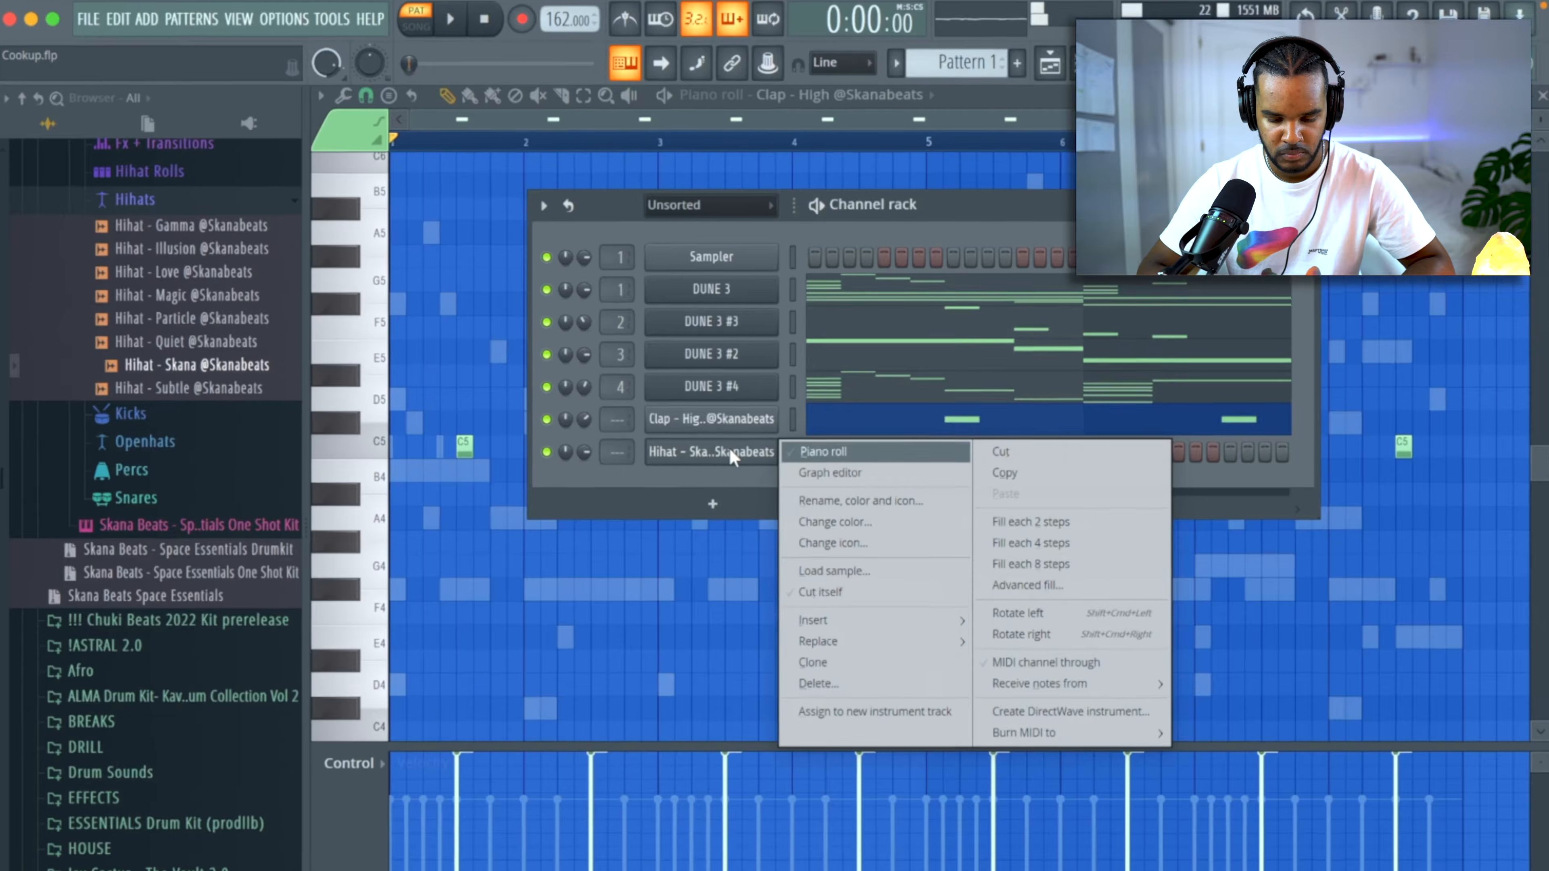
click(1038, 508)
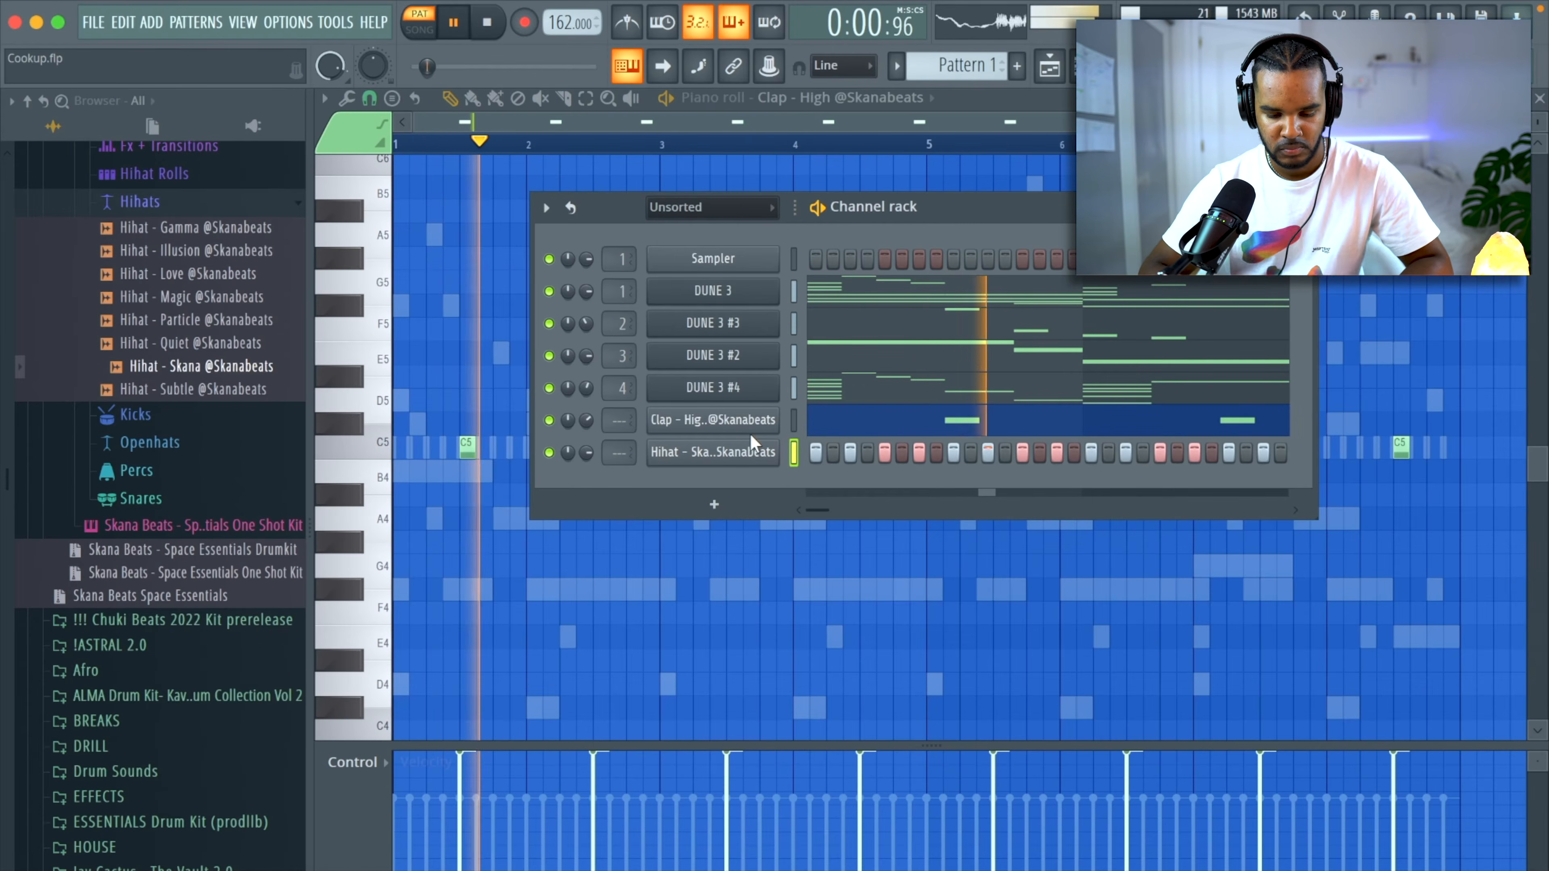
right_click(768, 452)
click(820, 450)
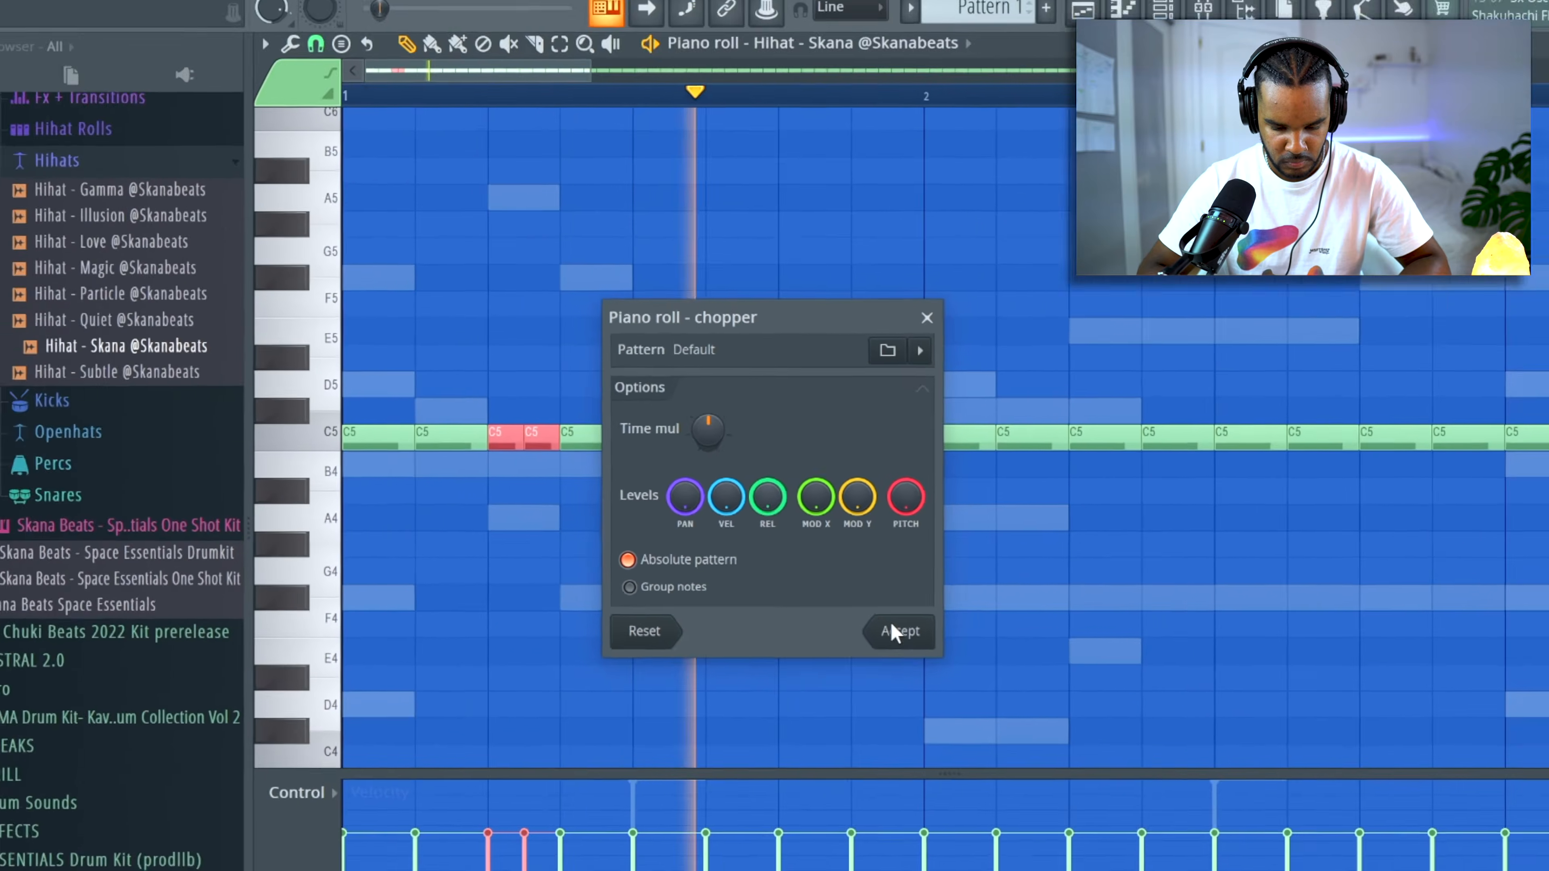
Chop the third hi-hat note of bar 1 into two and a note just before bar 2 into four.
click(899, 633)
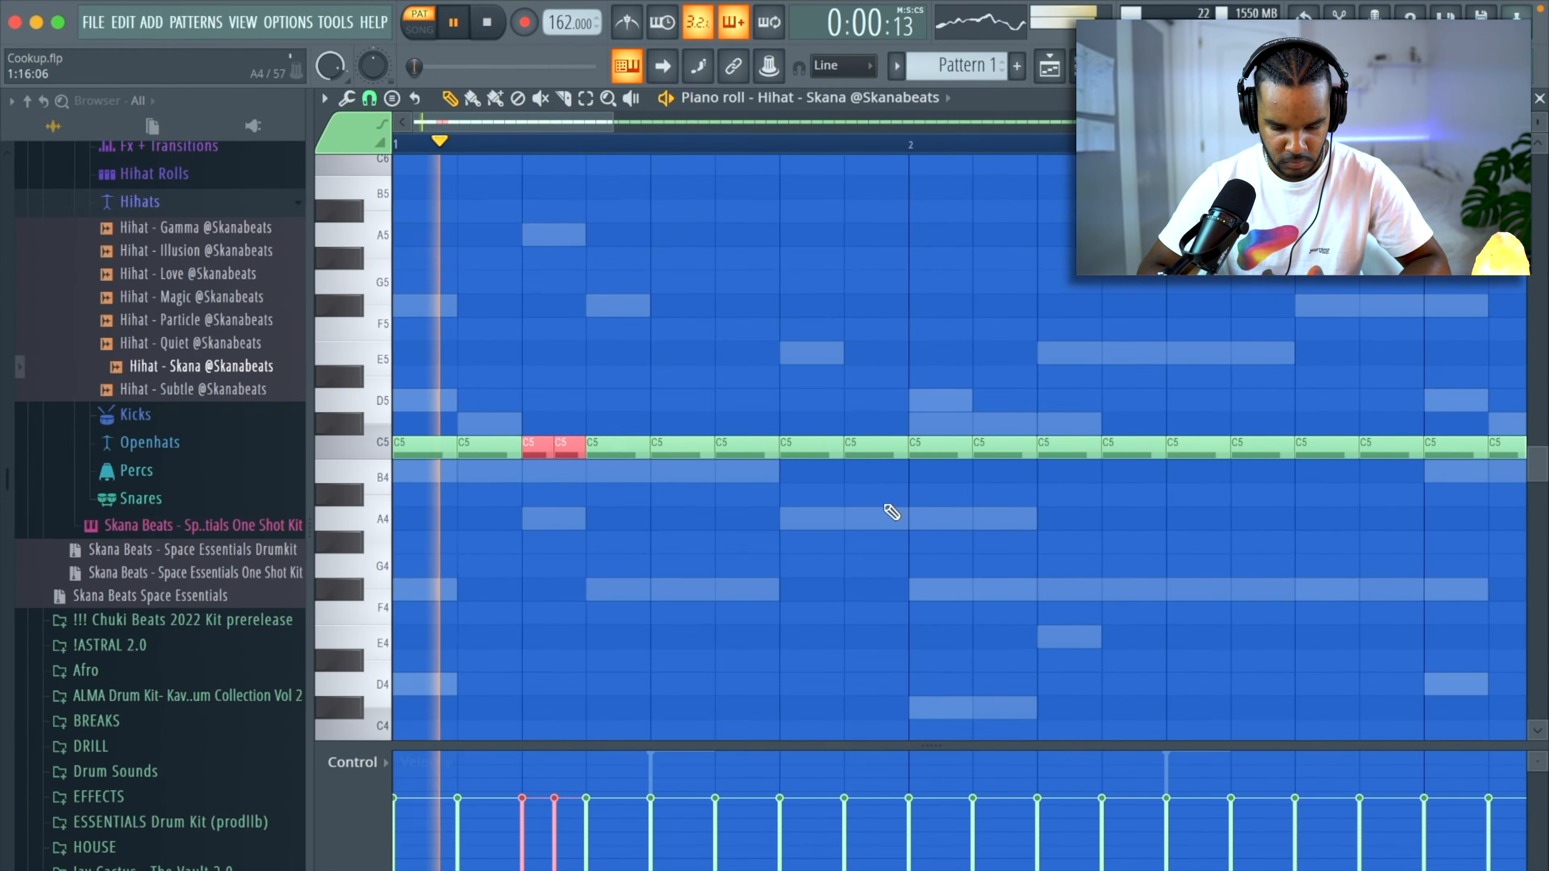
ctrl+click(872, 445)
key(alt+u)
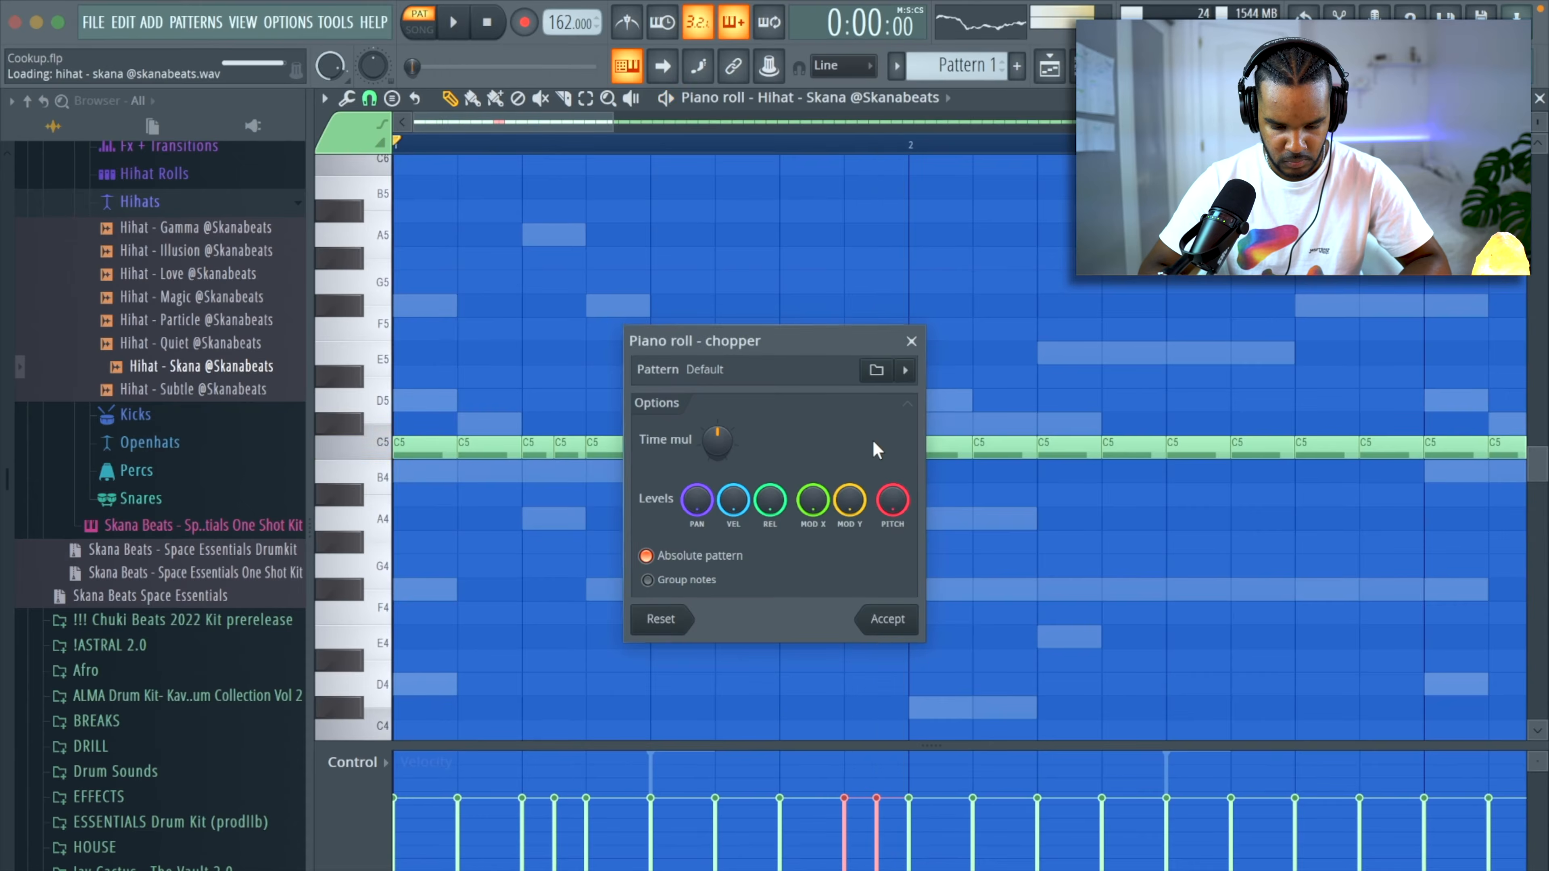
drag(717, 440, 726, 441)
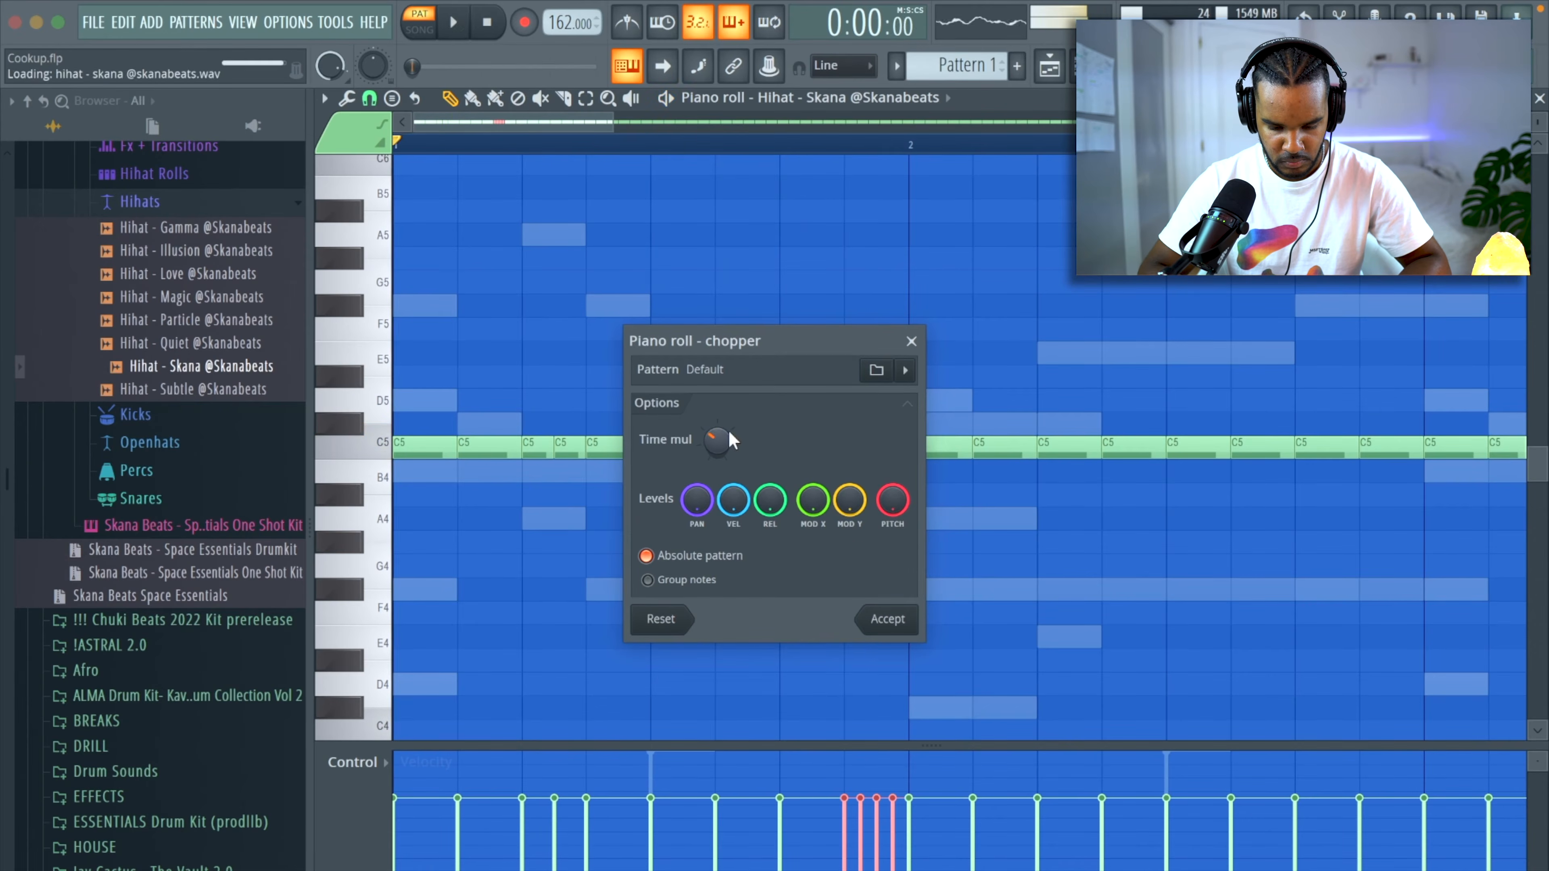
click(882, 613)
key(space)
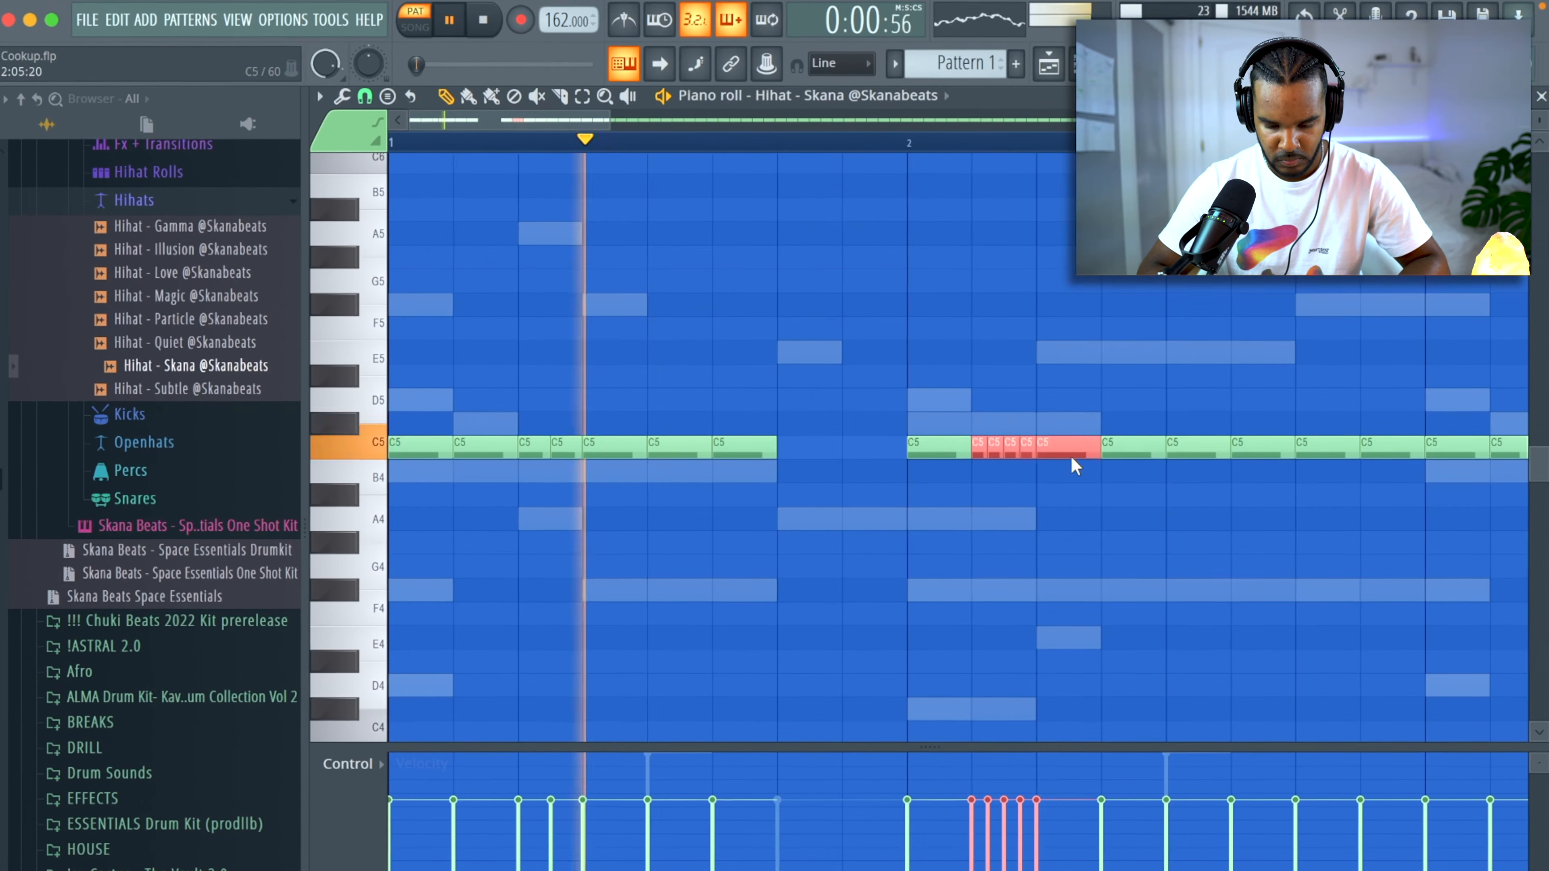
Move the four-hit roll and its following hi-hat to the third hi-hat position of bar 2 on C5, replacing the notes there.
drag(1072, 457, 1110, 470)
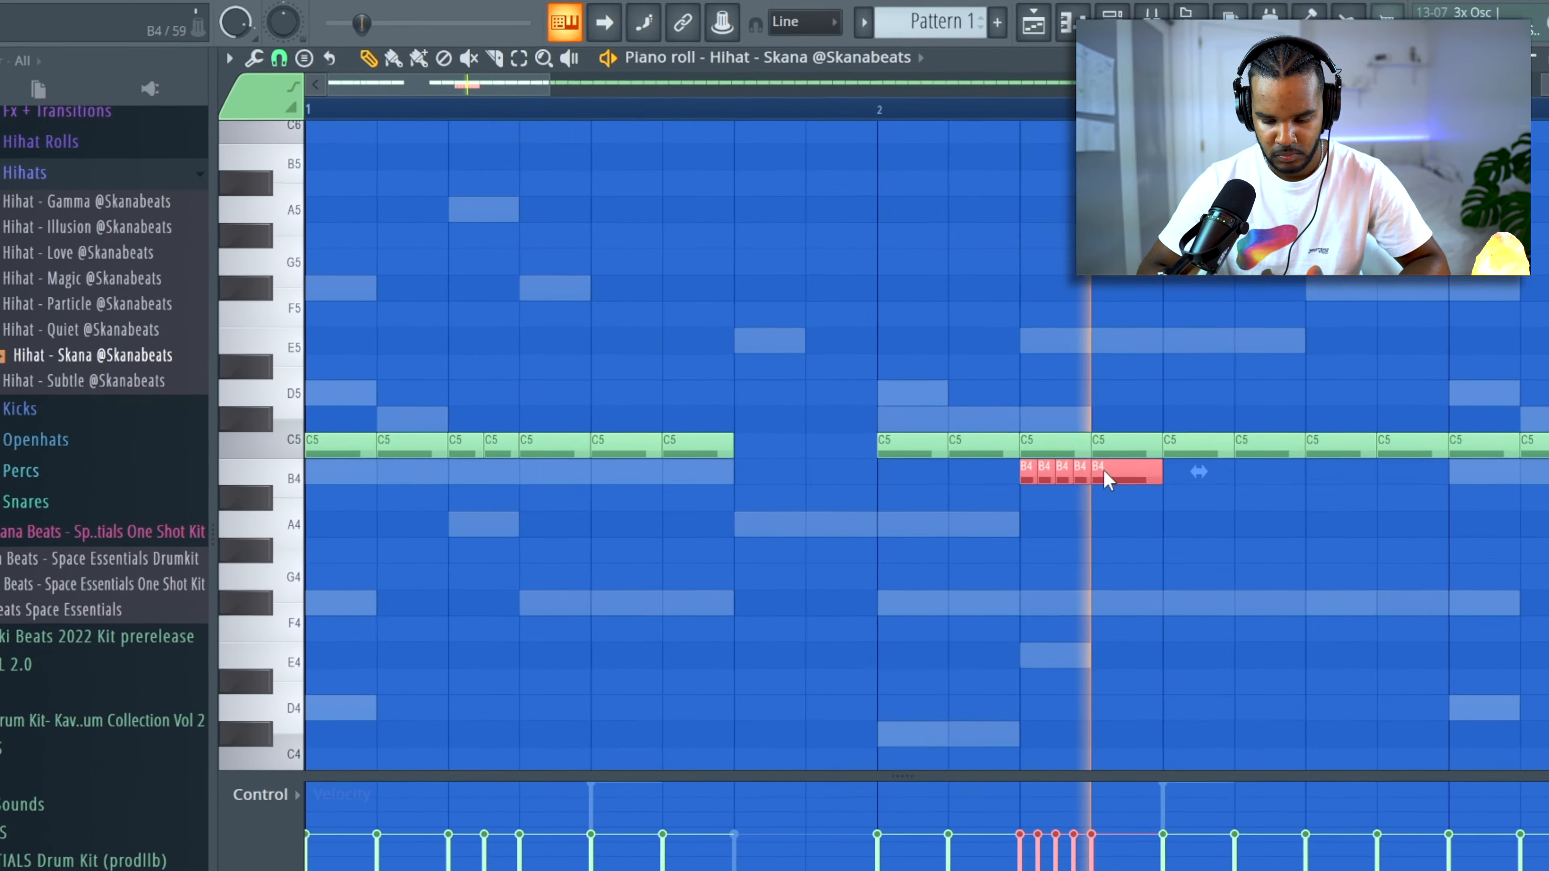
right_click(1047, 448)
right_click(1112, 452)
key(space)
key(space)
drag(1105, 470, 1097, 445)
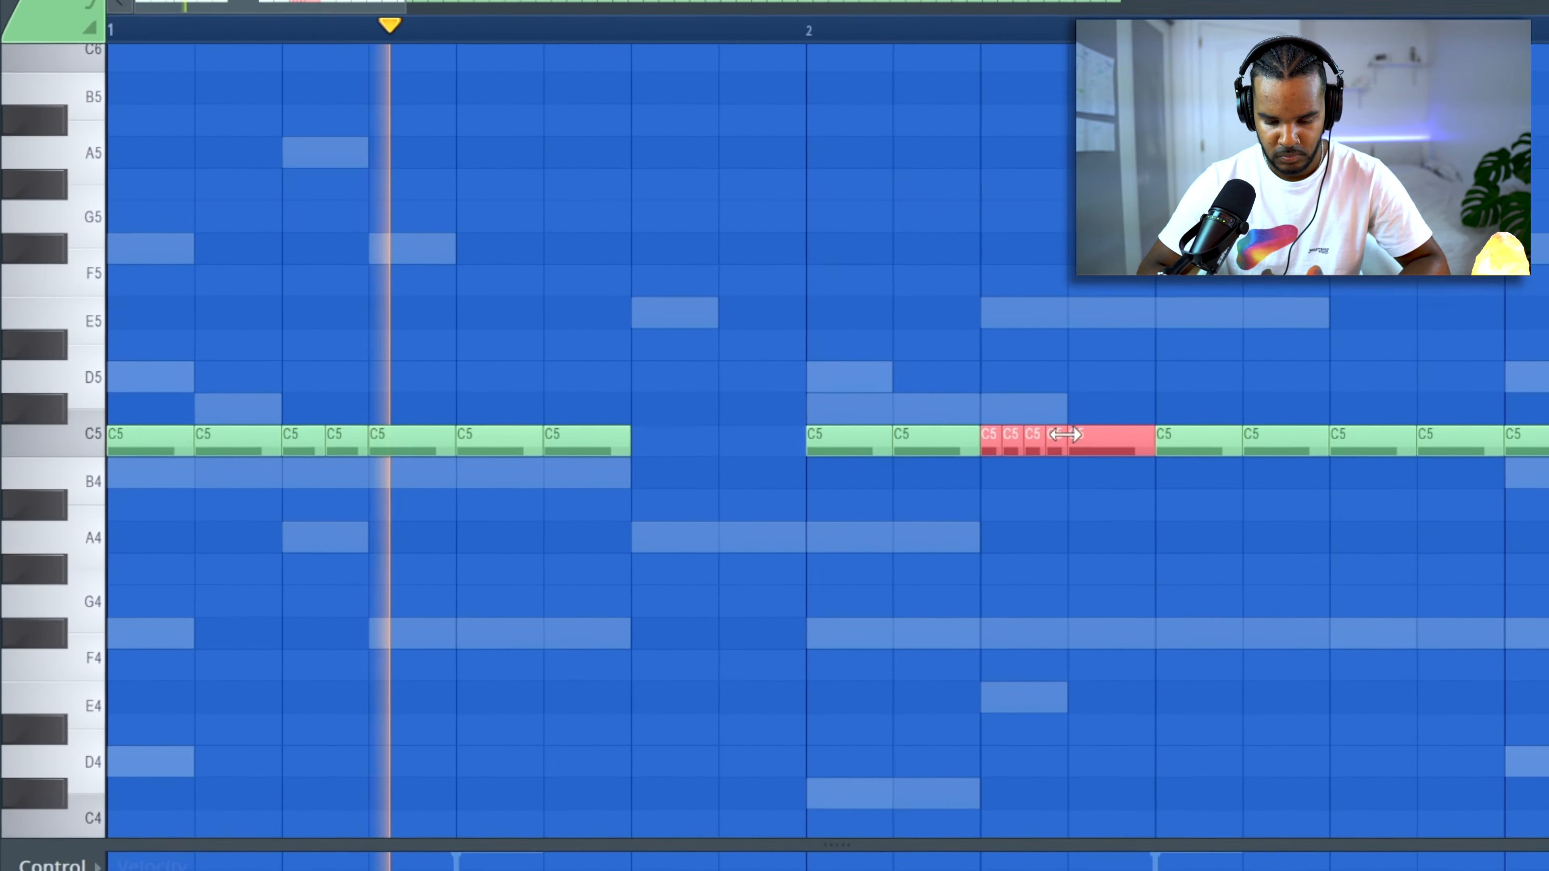
Fill the hi-hat gap before bar 2 with C5 notes and try a chopped roll before bar 3, restoring a plain note.
click(739, 446)
click(725, 441)
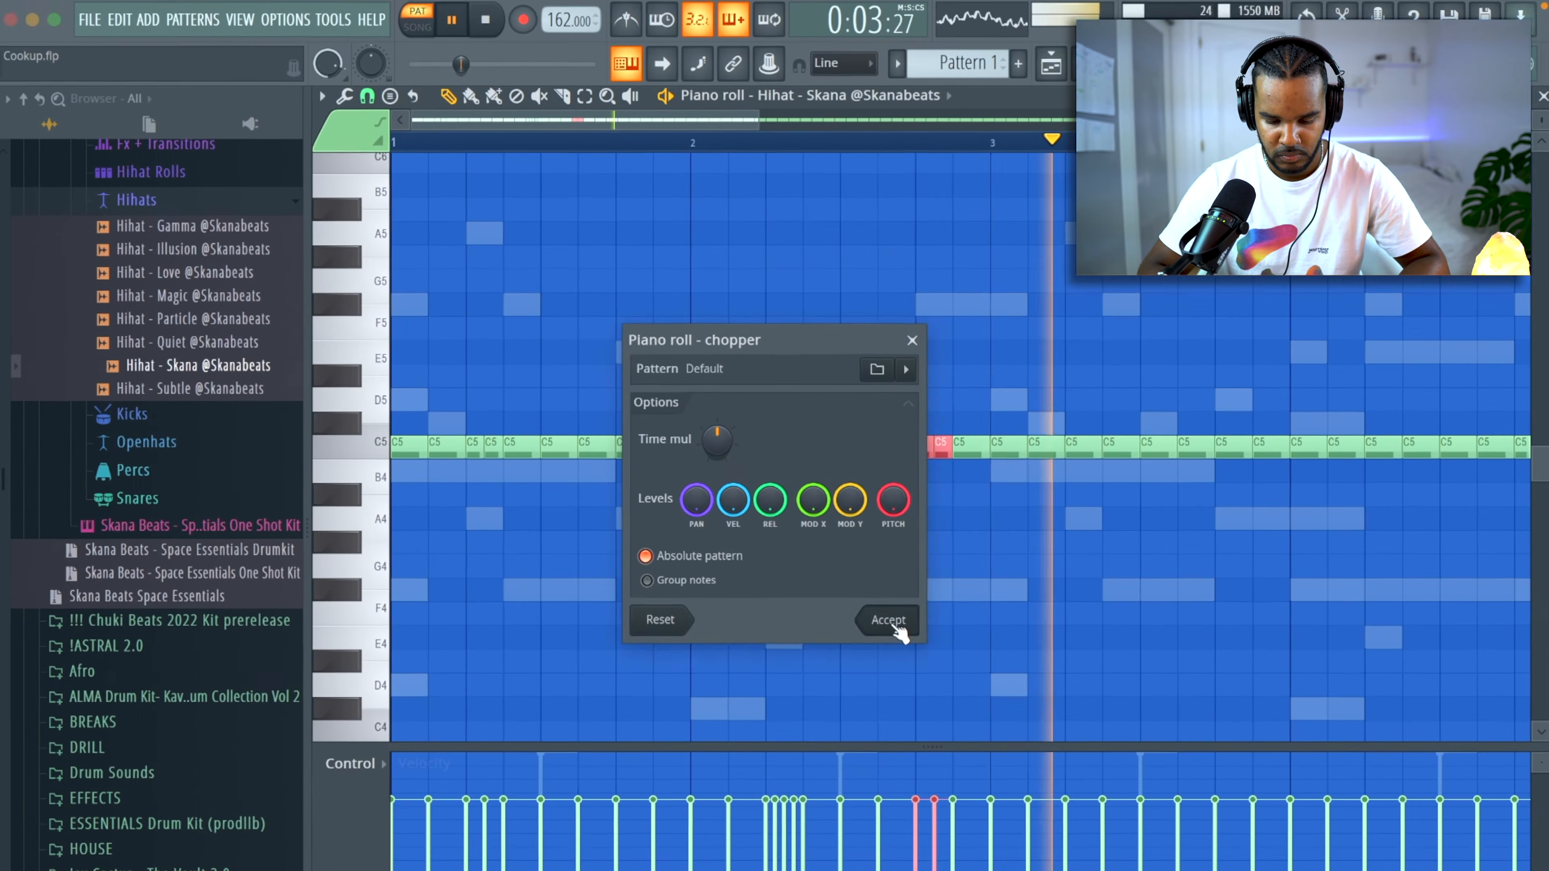
click(895, 626)
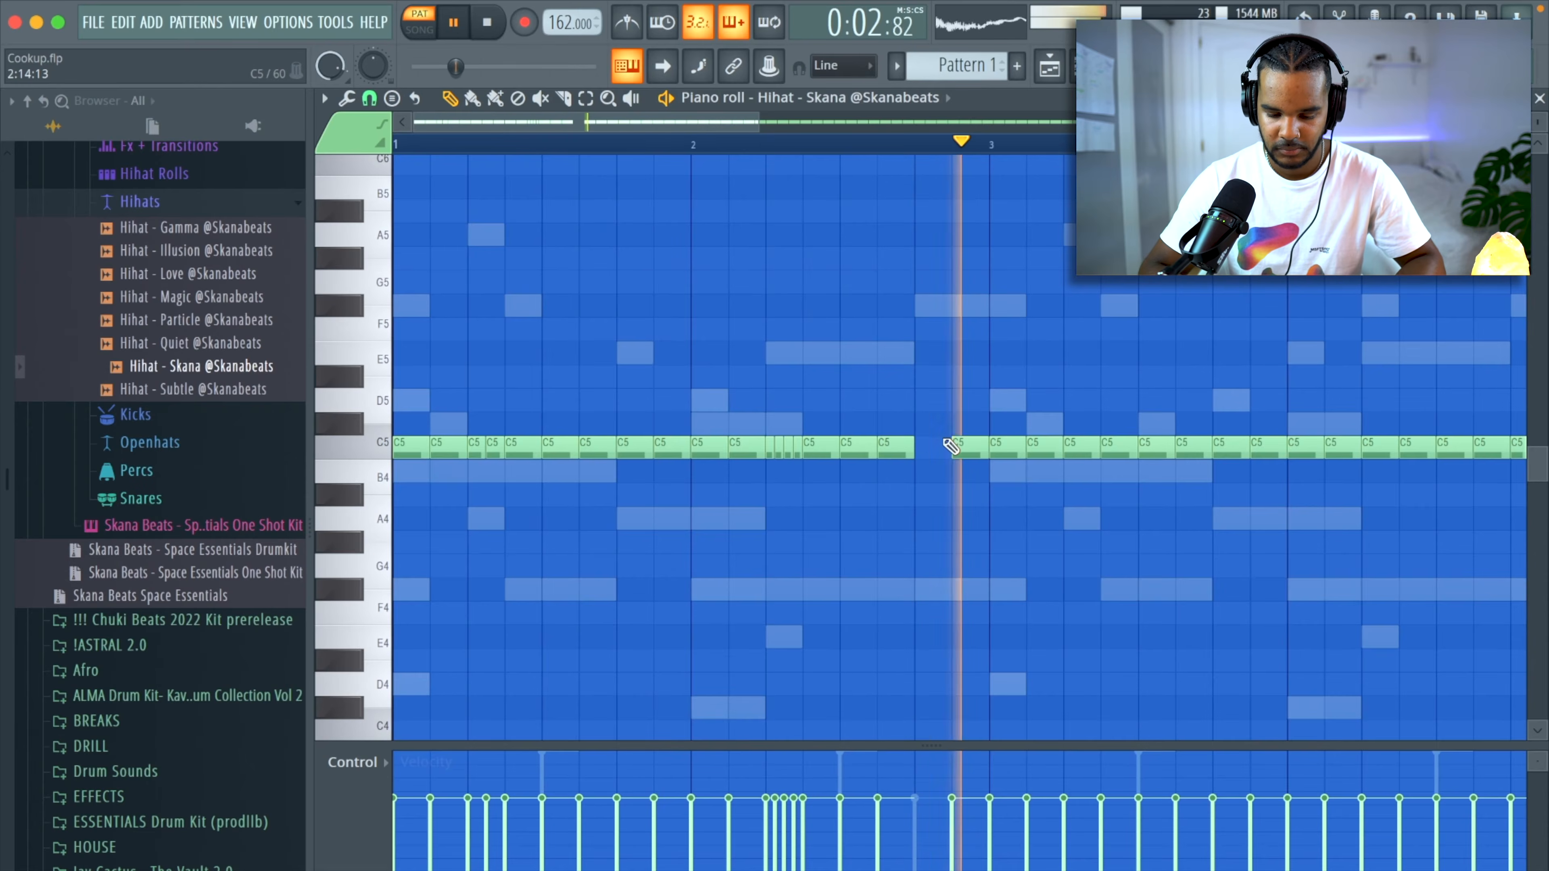
click(934, 445)
Delete the hi-hats from bar 3 onward and duplicate the first two bars across the rest of the pattern.
scroll(805, 461, down, 2)
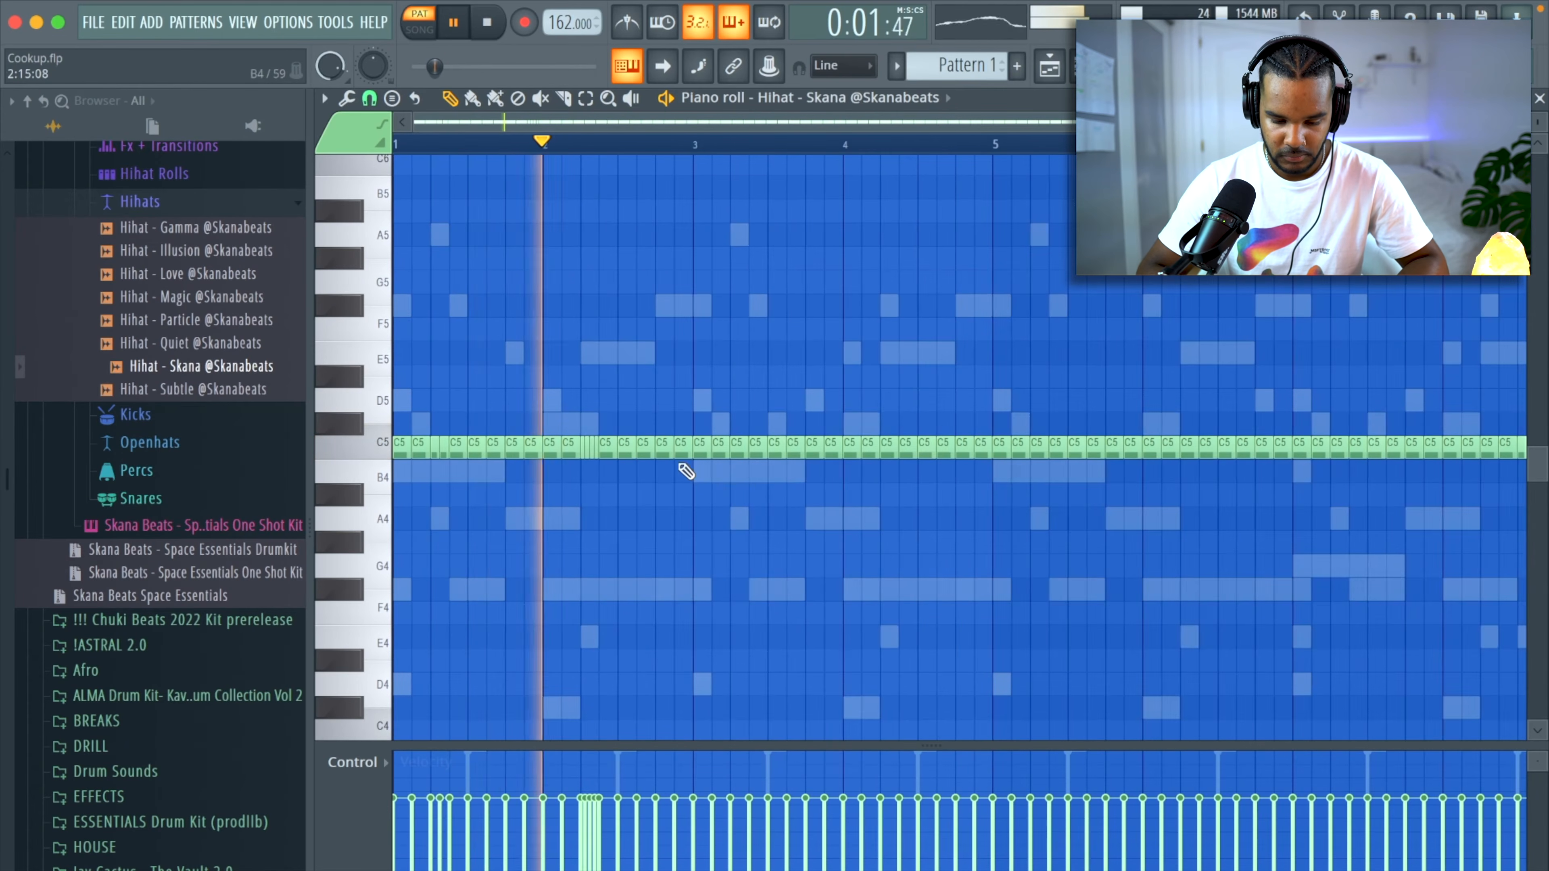
scroll(687, 471, down, 2)
drag(630, 444, 1288, 459)
key(Delete)
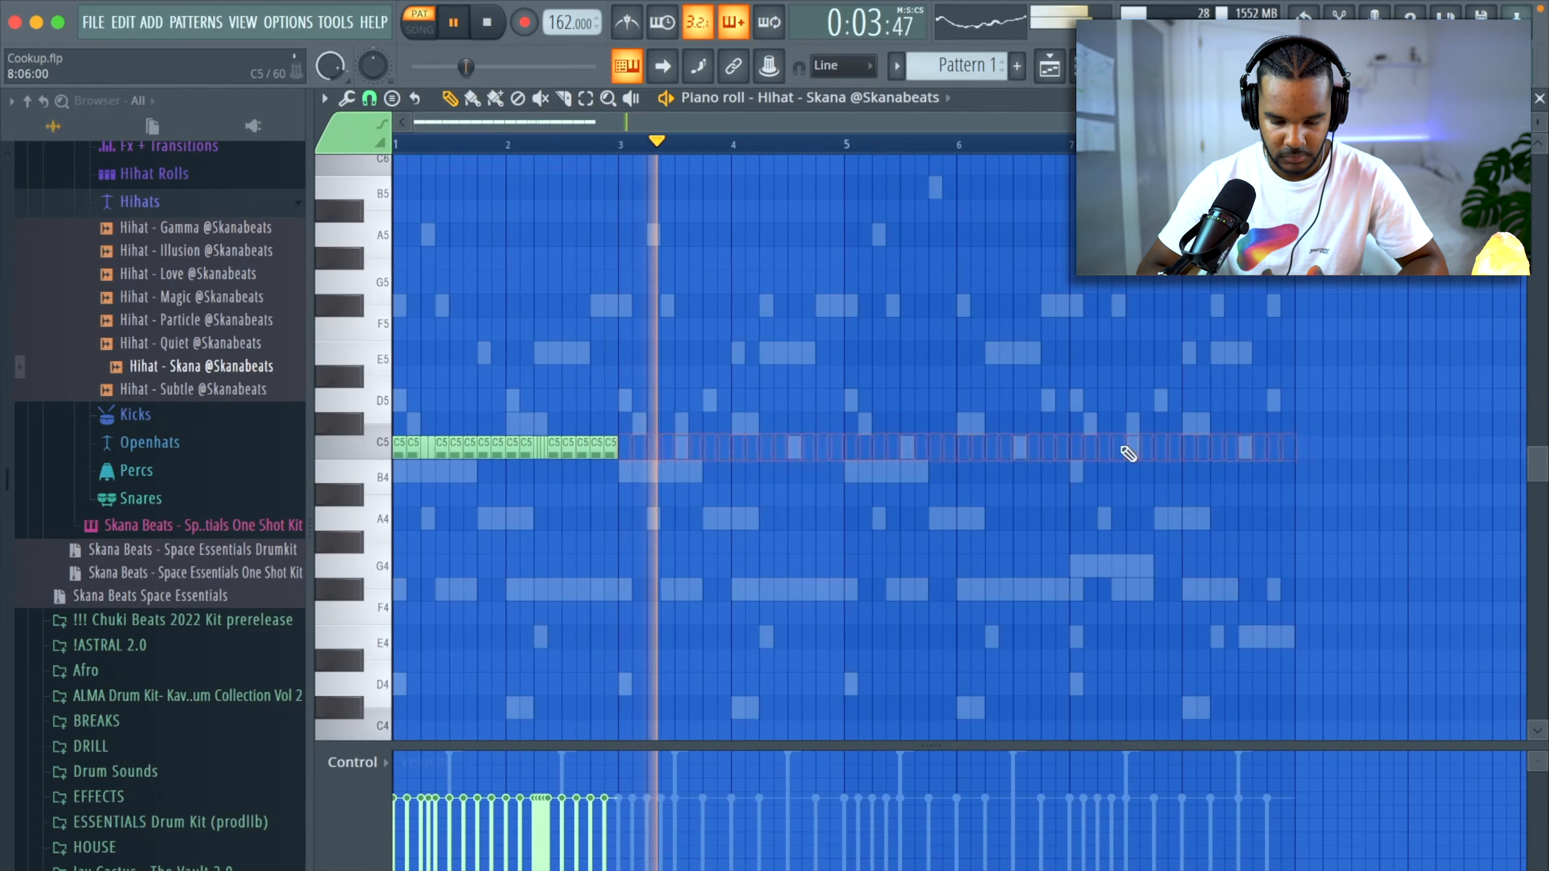
scroll(505, 513, up, 3)
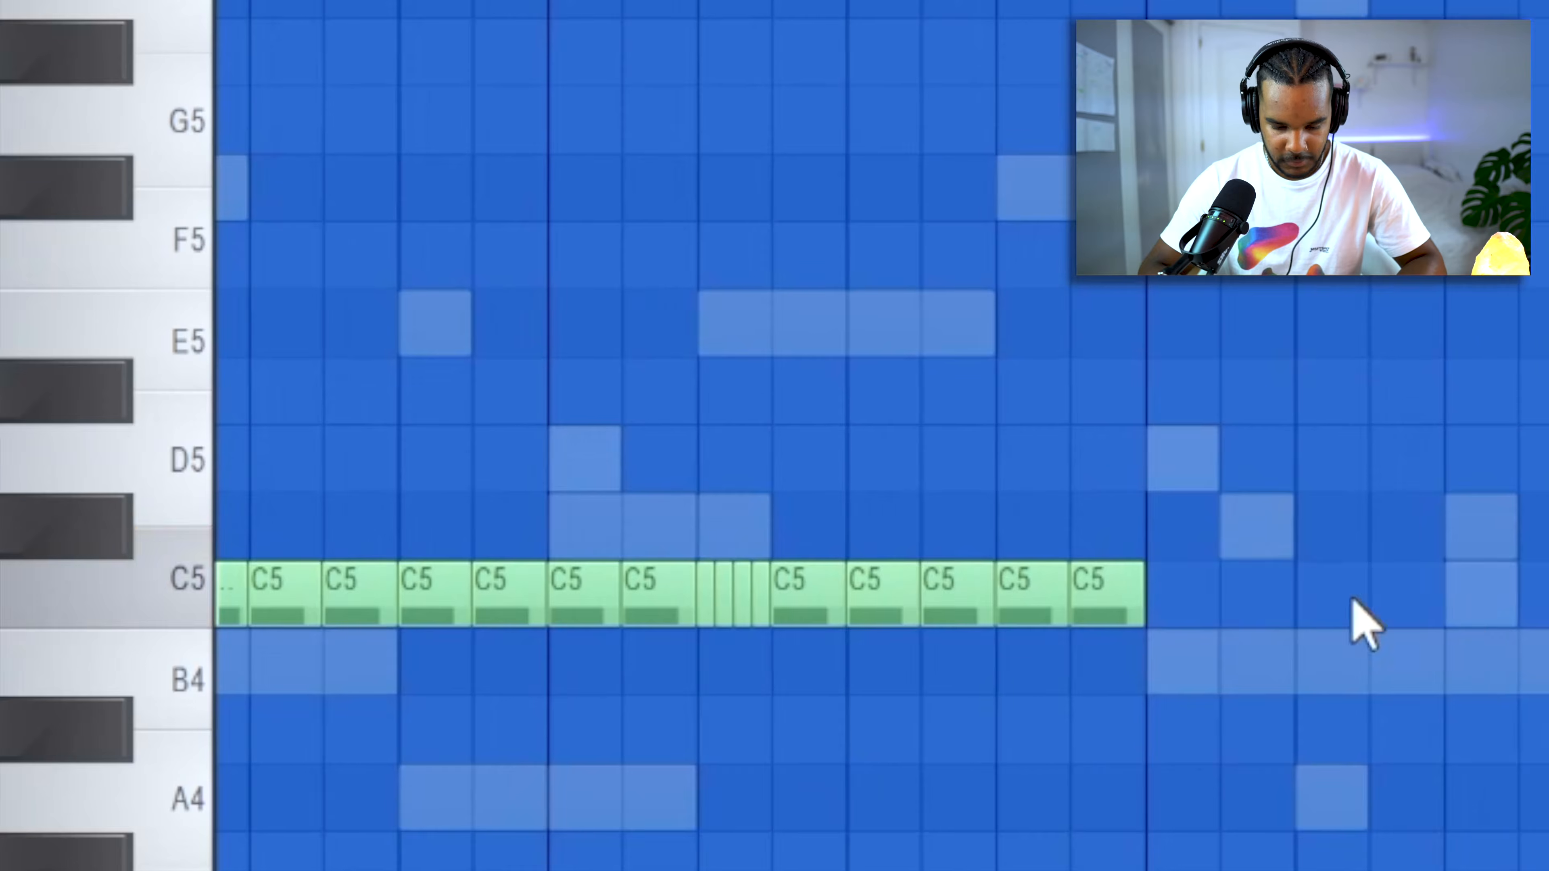
key(space)
key(ctrl+b)
key(ctrl+d)
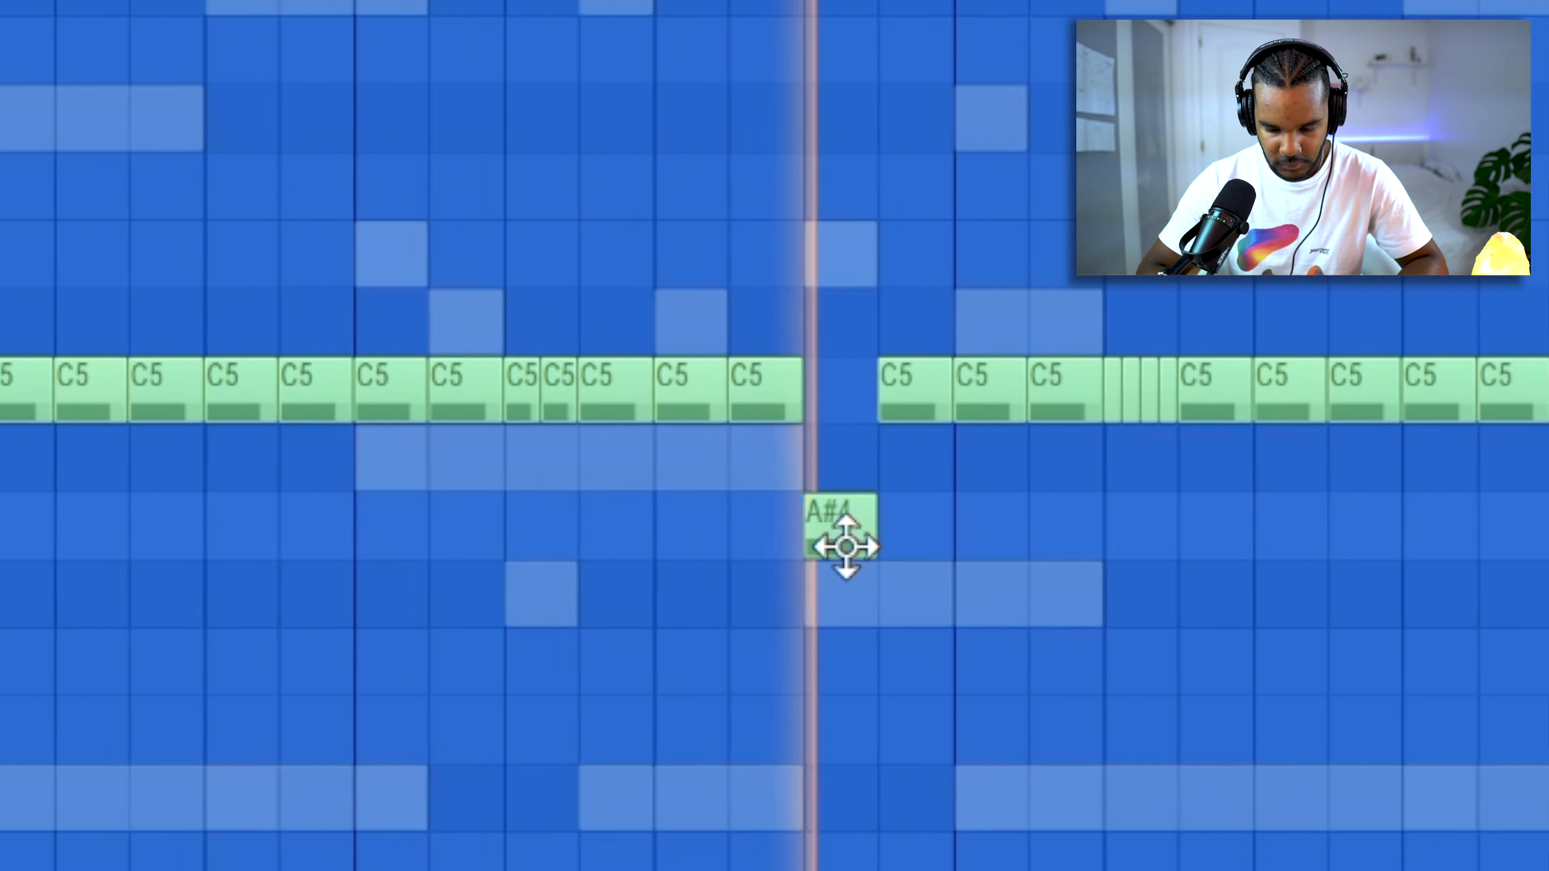
Vary the hi-hats with an A#4 note at the end of bar 3 and a roll and single note on E5 in bar 4.
key(space)
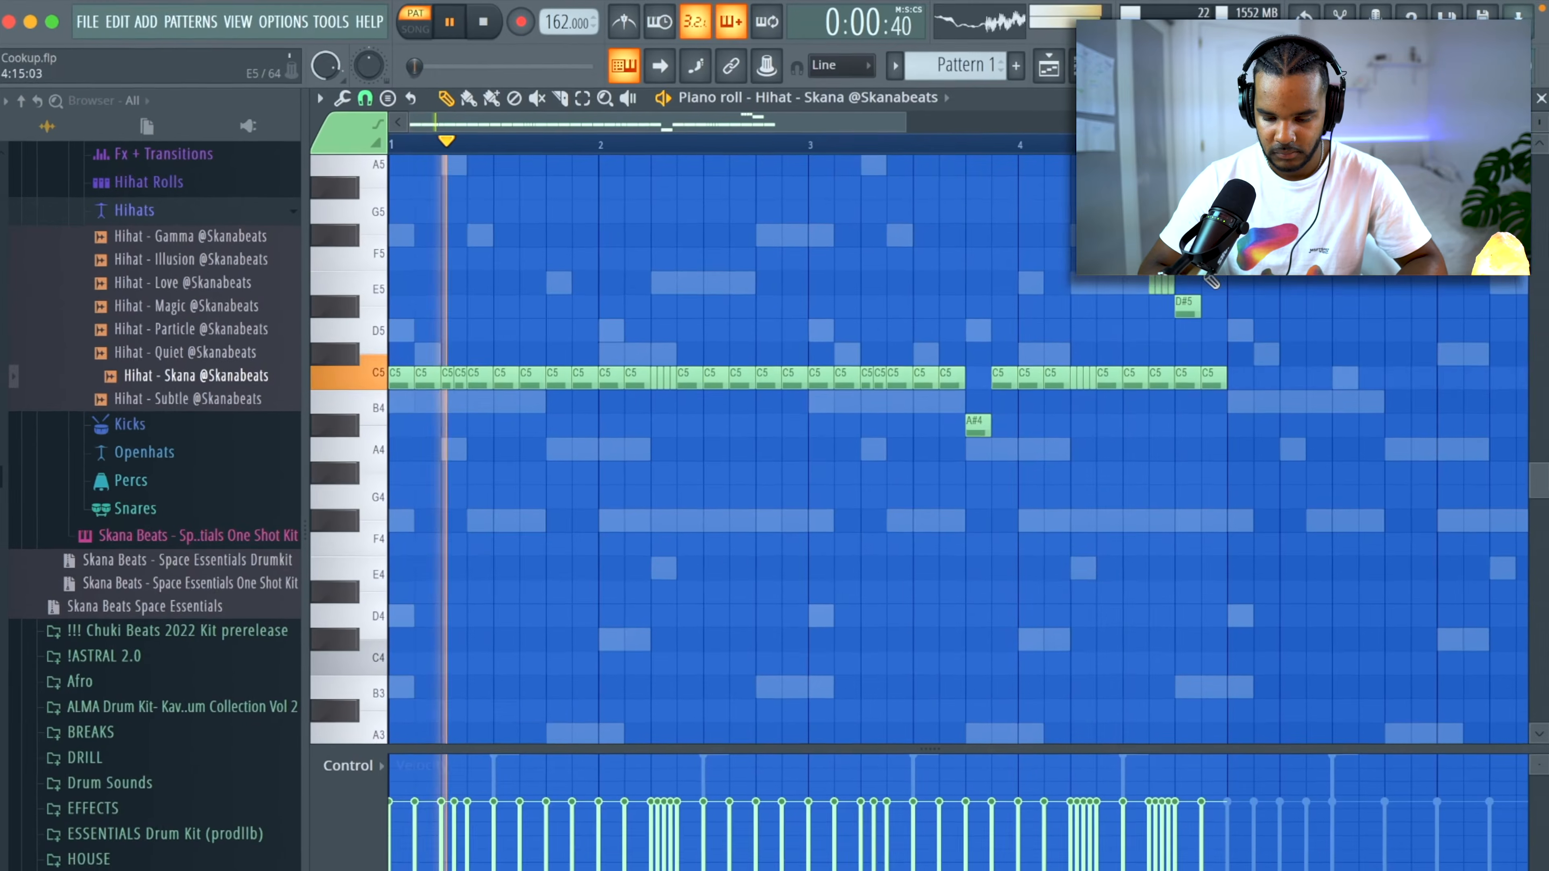
ctrl+drag(1208, 287, 1106, 330)
click(1189, 377)
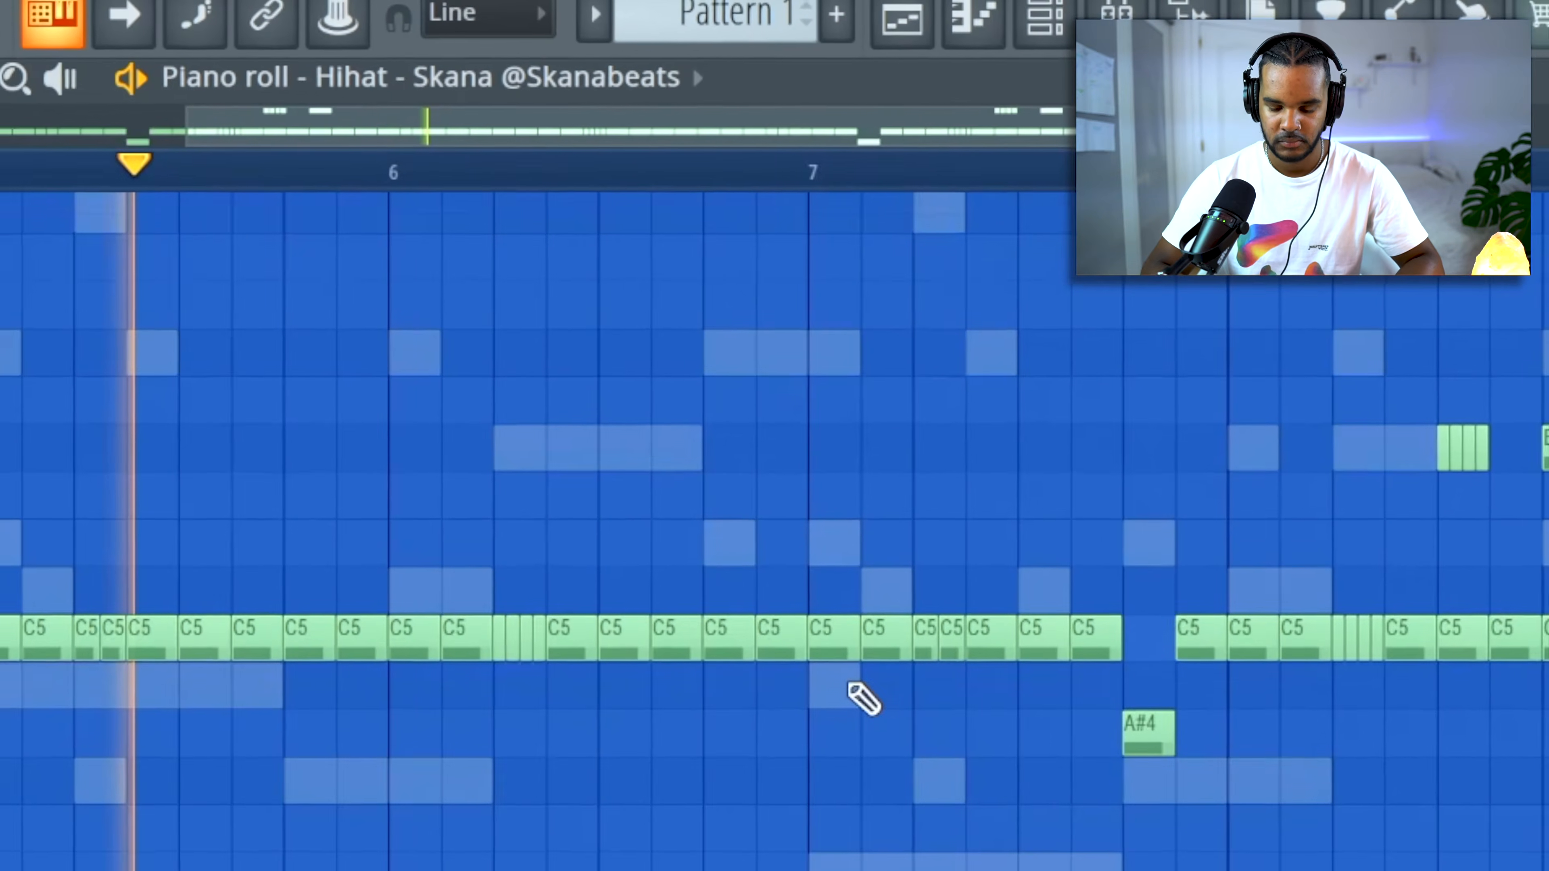
Lower the bar 4 hi-hat roll to G#4 with falling velocities and add short F#4 notes in bar 6.
scroll(854, 726, down, 3)
scroll(422, 686, up, 4)
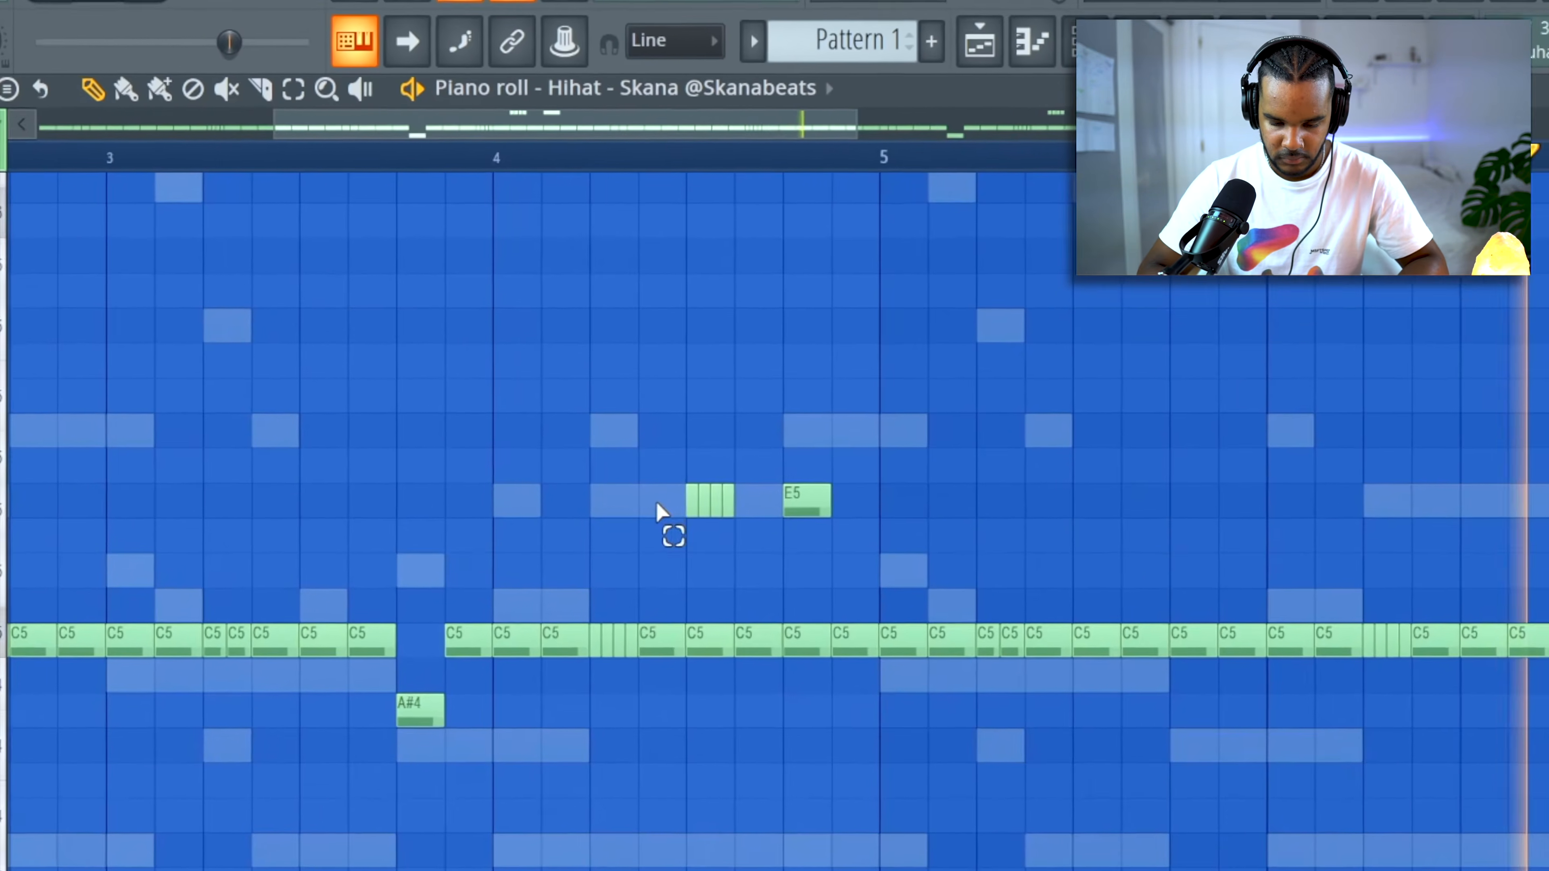
drag(662, 511, 754, 515)
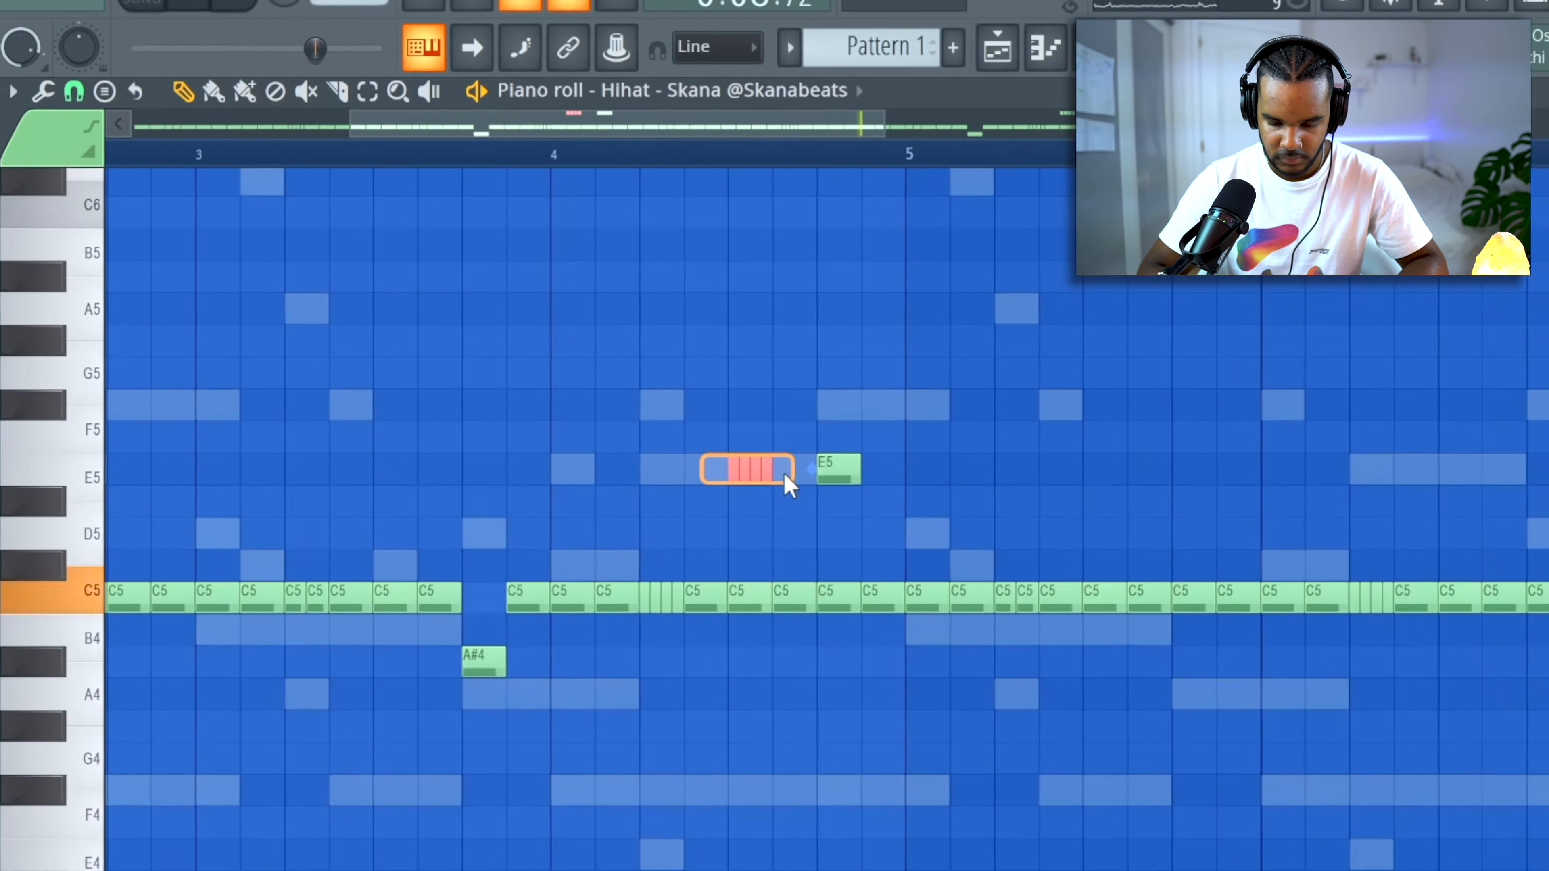
key(ctrl+Down)
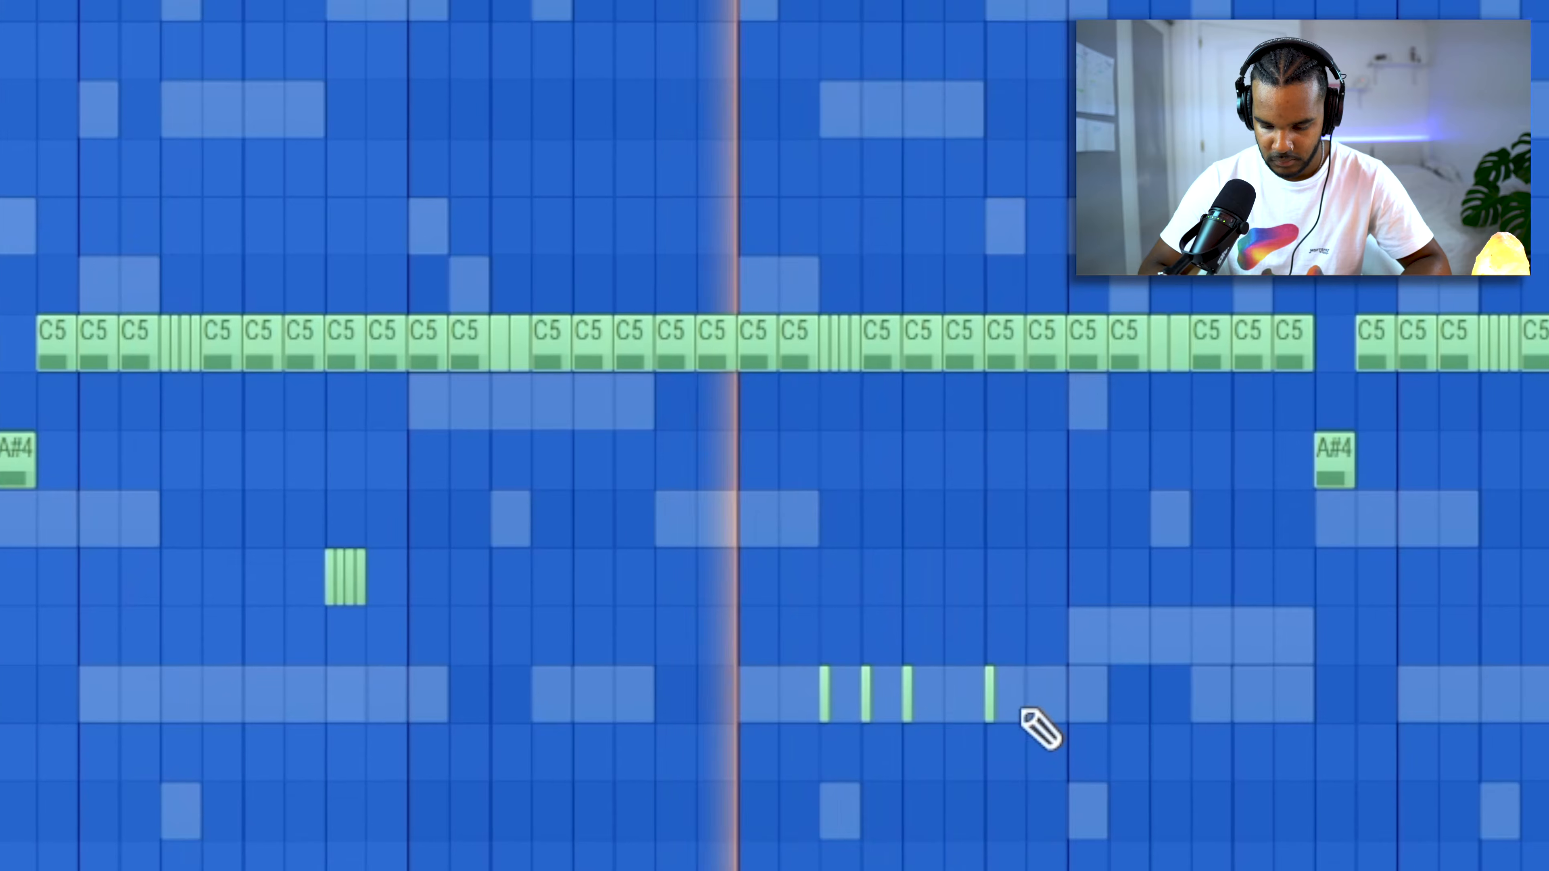
click(1031, 695)
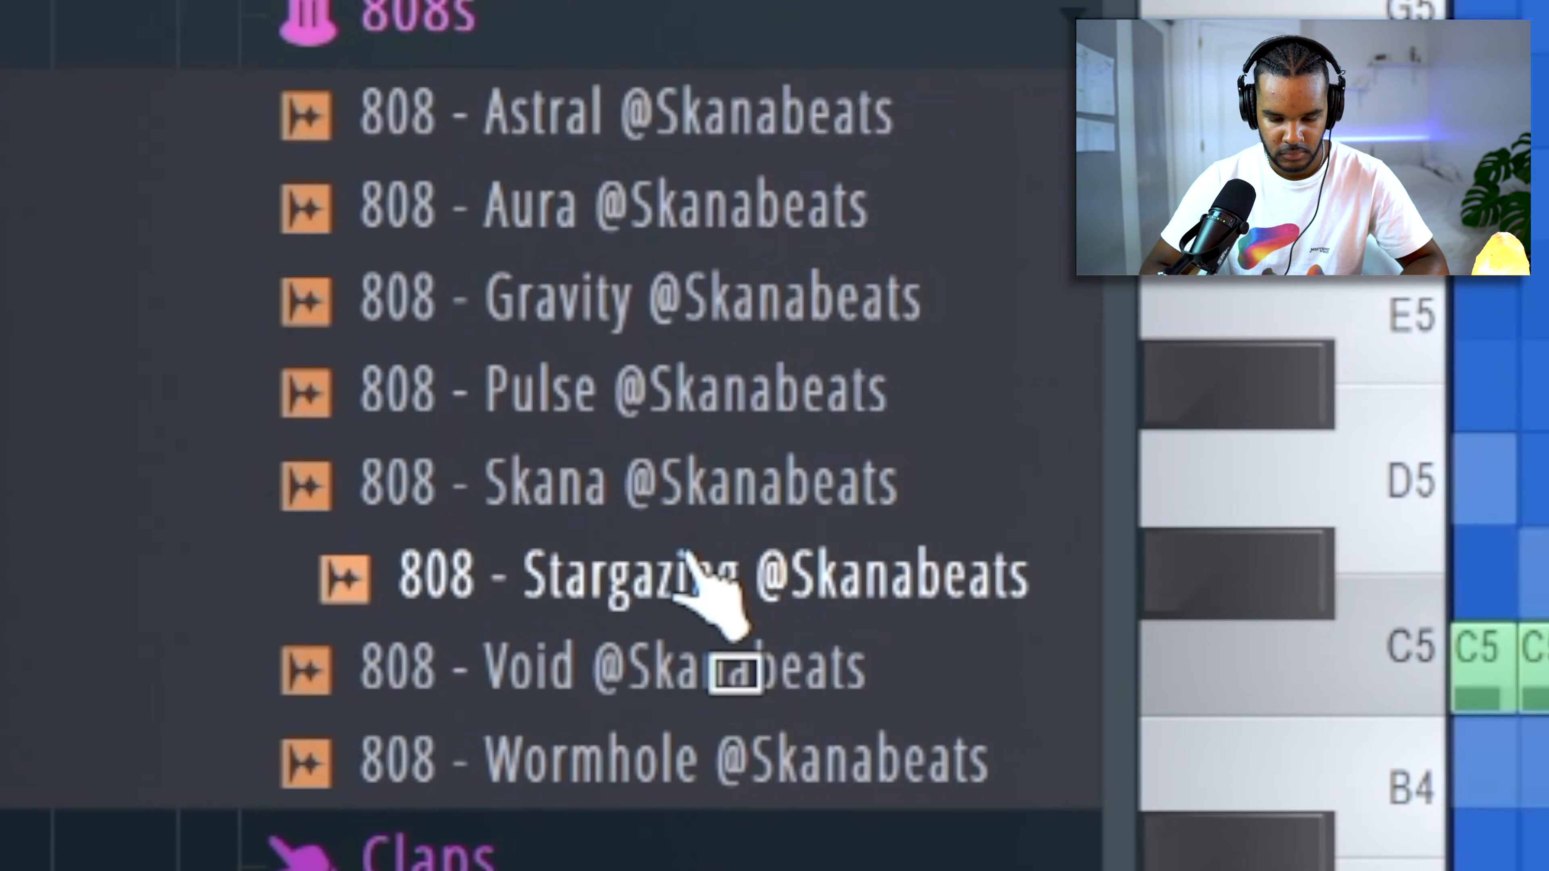
Add the 808 - Stargazing sample as a channel and set its volume envelope to zero attack and full hold.
drag(687, 552, 513, 519)
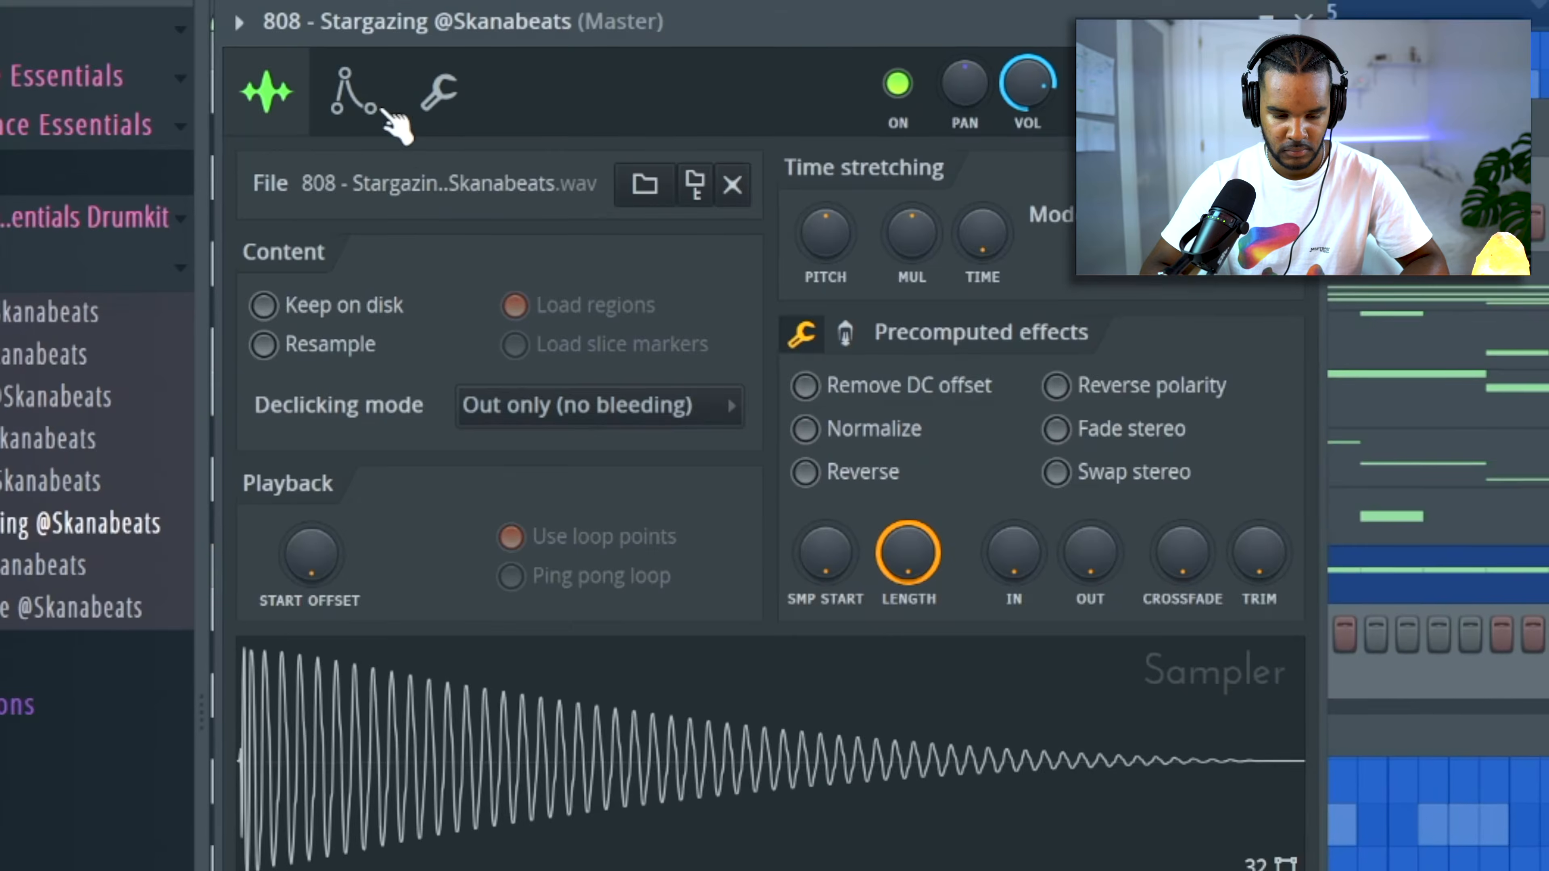
click(384, 111)
drag(373, 457, 373, 525)
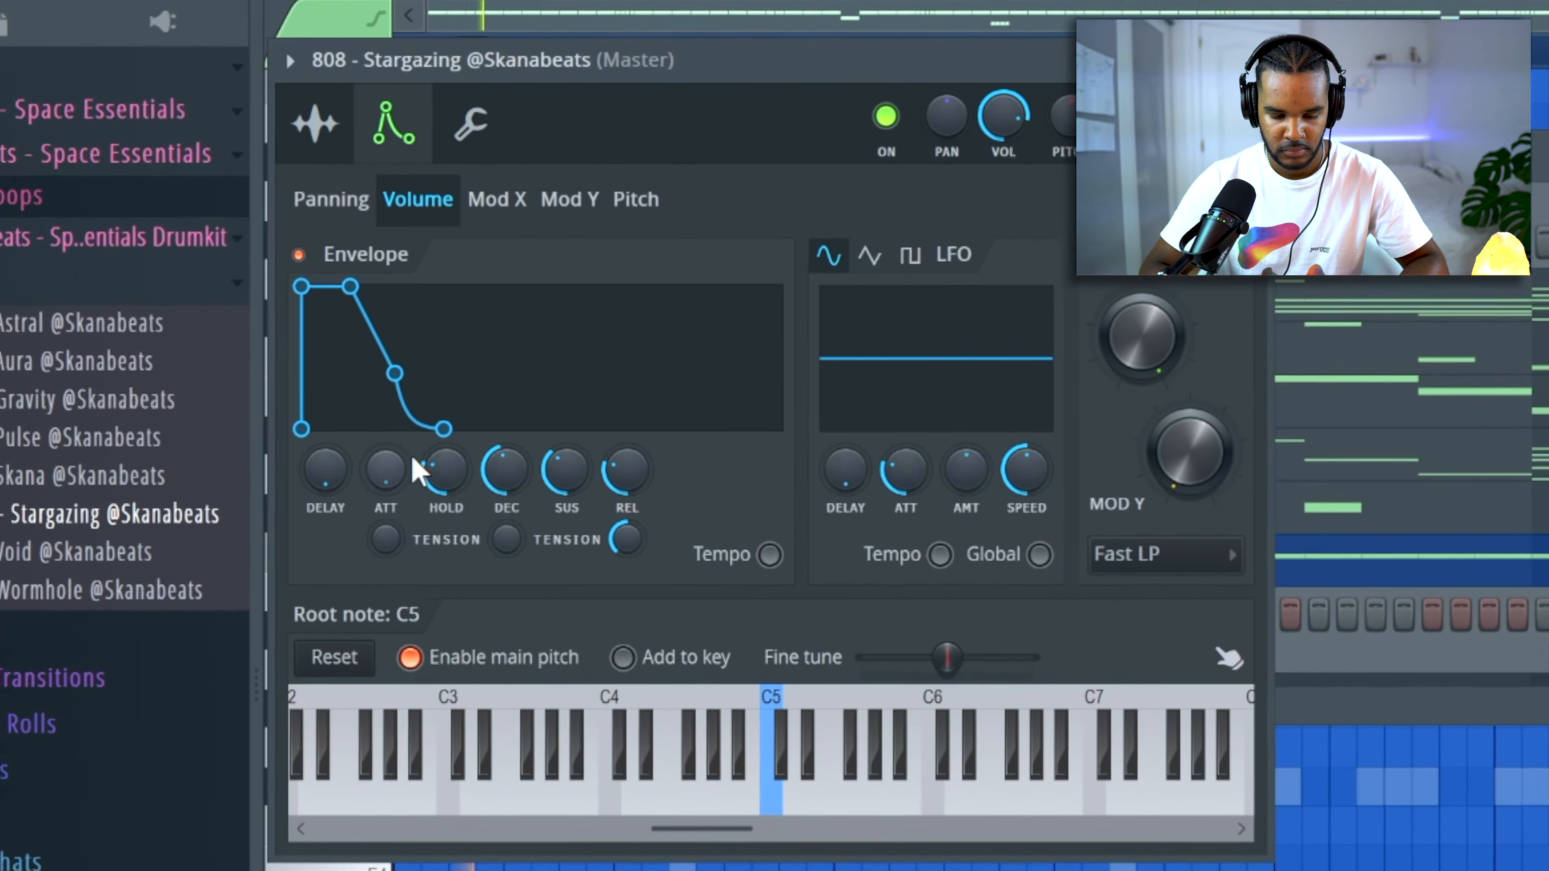
drag(450, 457, 450, 397)
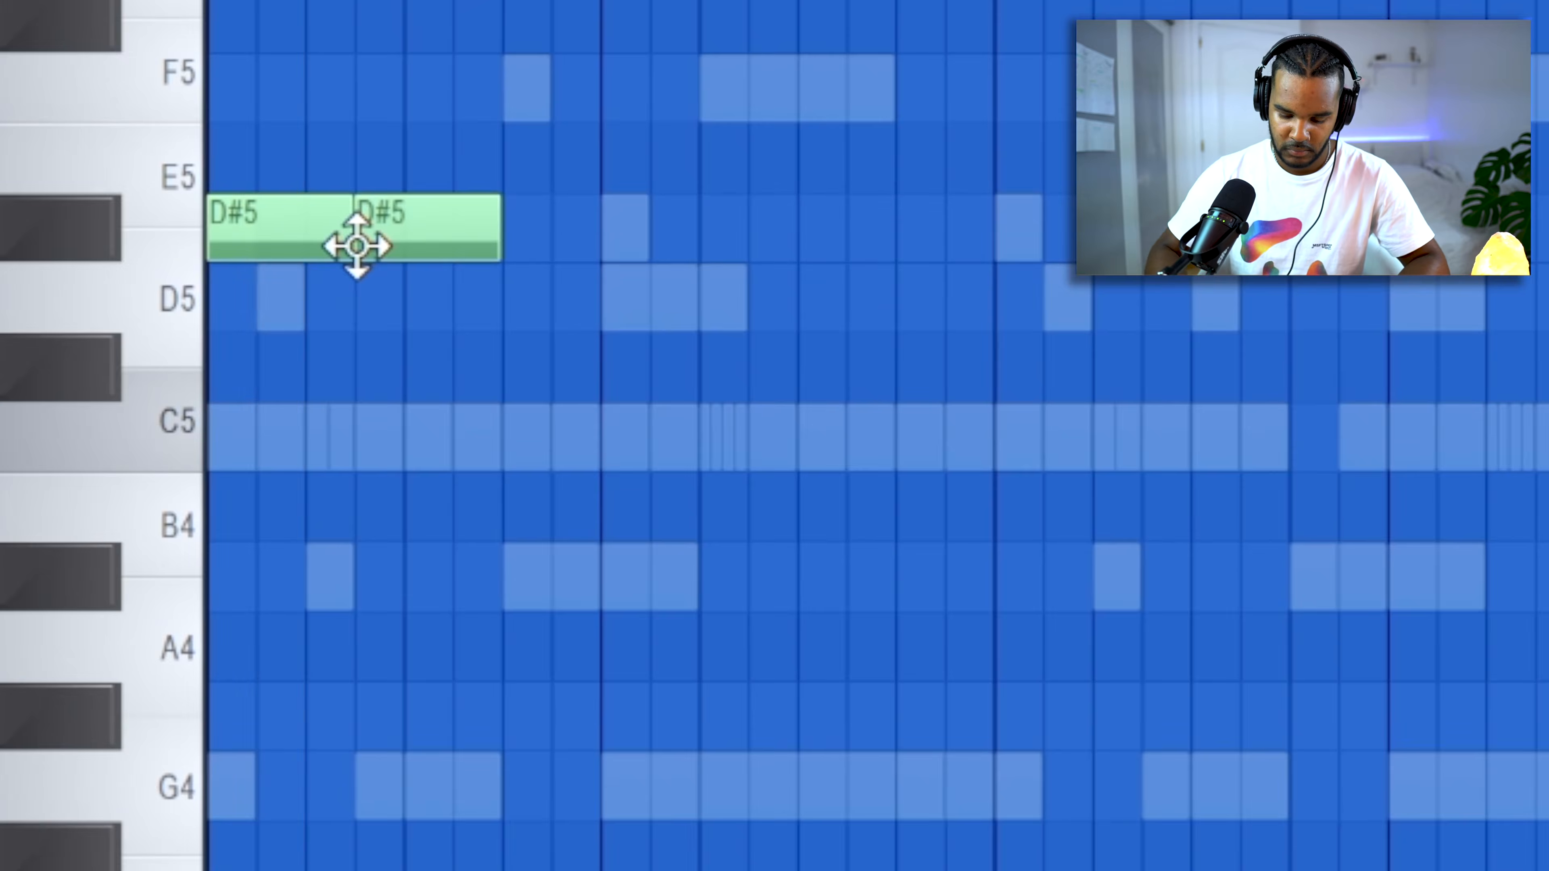
Transpose the two opening 808 notes down to A#4 while playing the pattern to match the melody's key.
key(shift+Down)
key(space)
key(shift+Down)
key(space)
key(space)
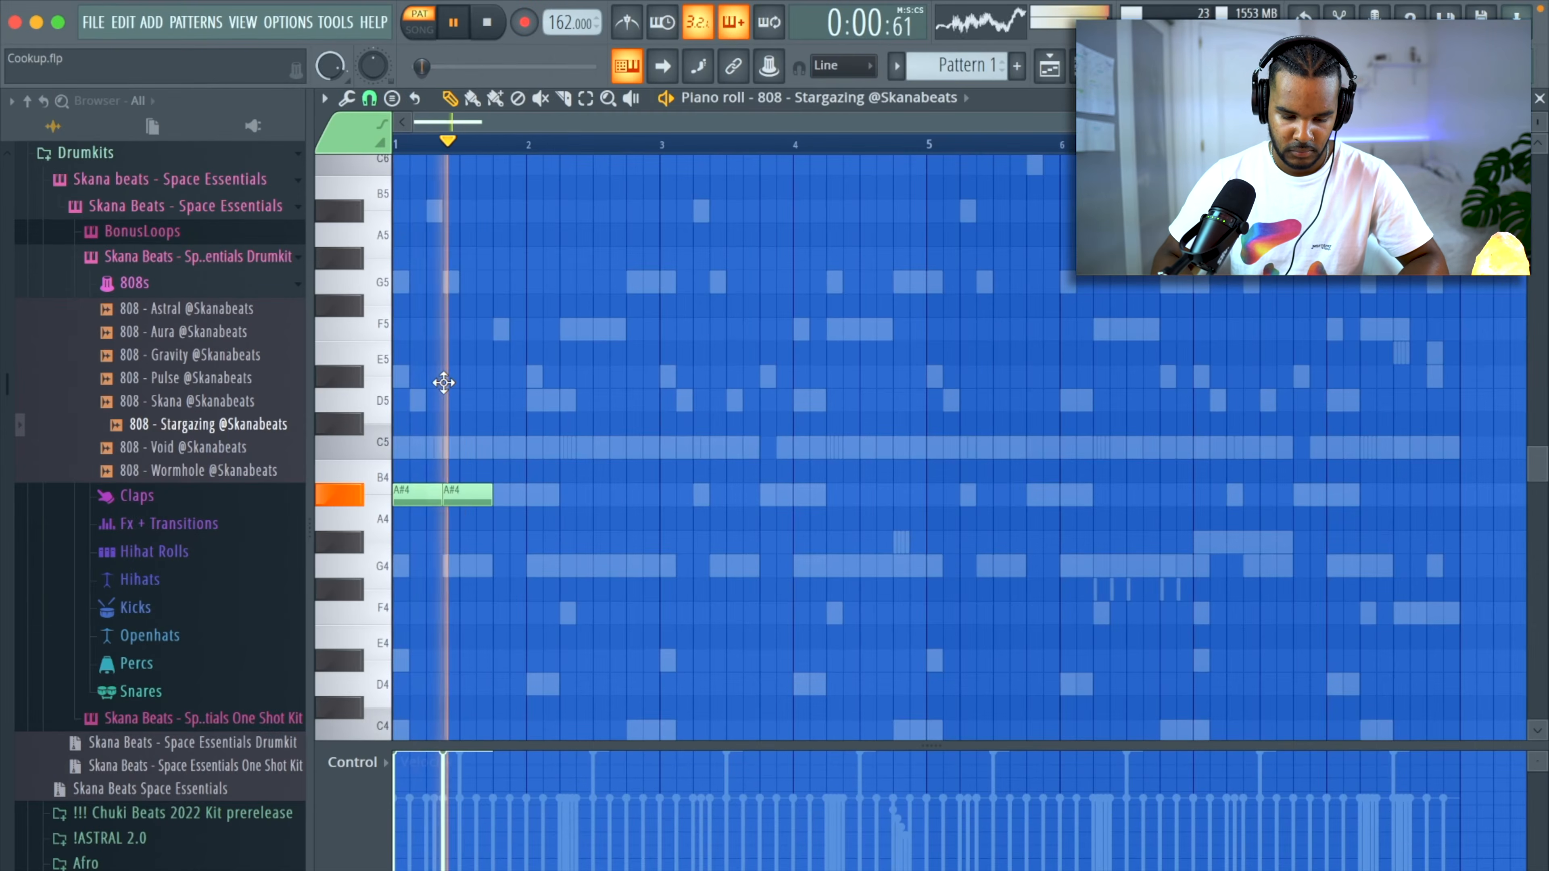
Write the 808 line with C5 notes in bars 1 and 3 and G5 notes in bars 2 and 4.
scroll(357, 245, down, 3)
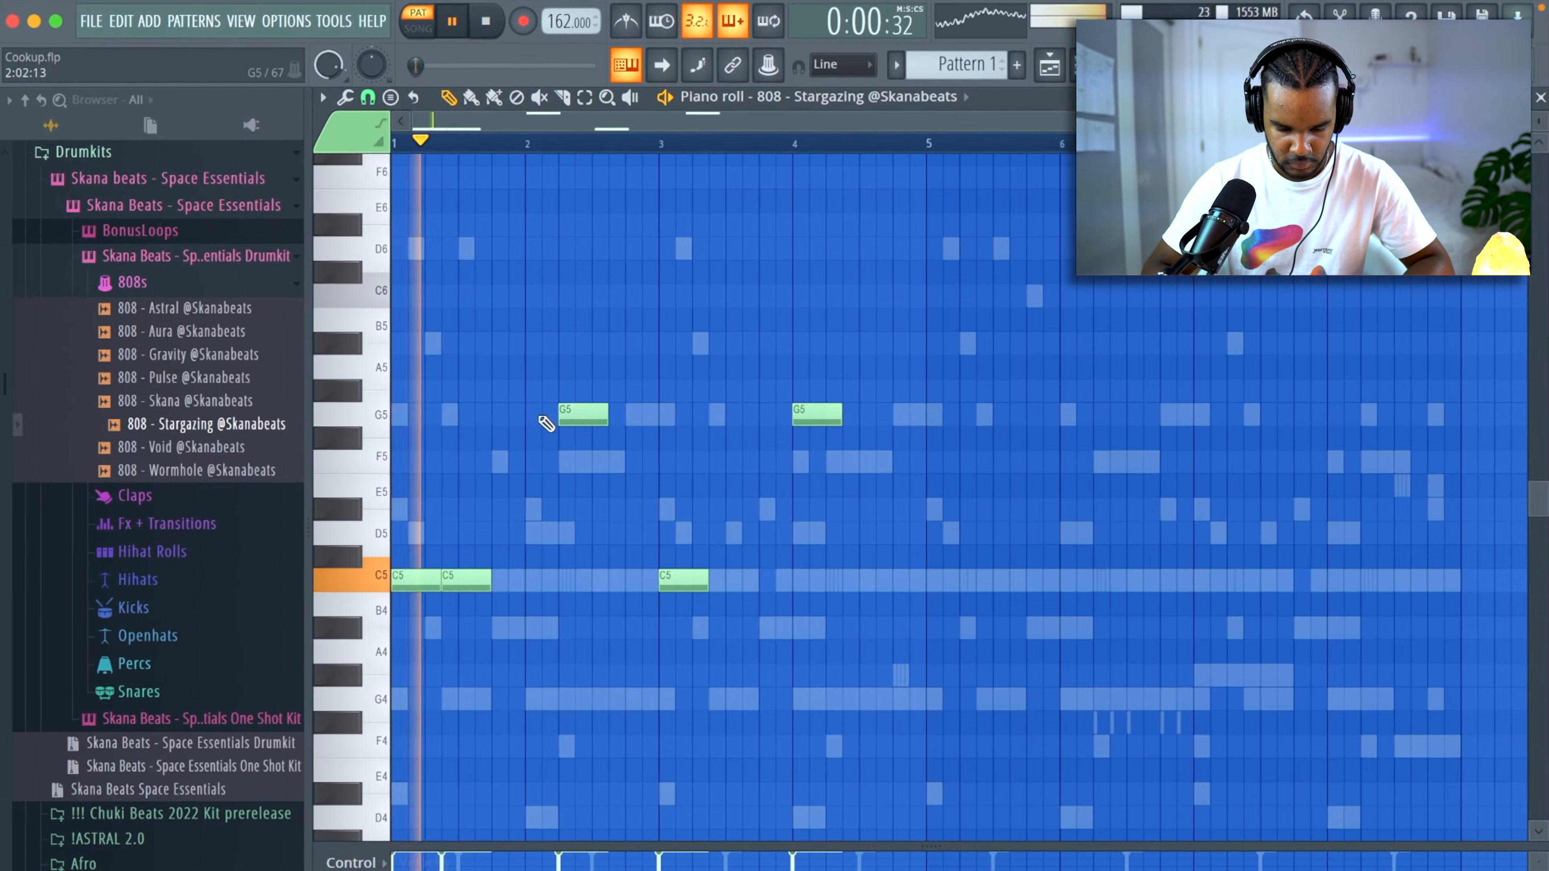
key(space)
drag(590, 440, 569, 402)
key(space)
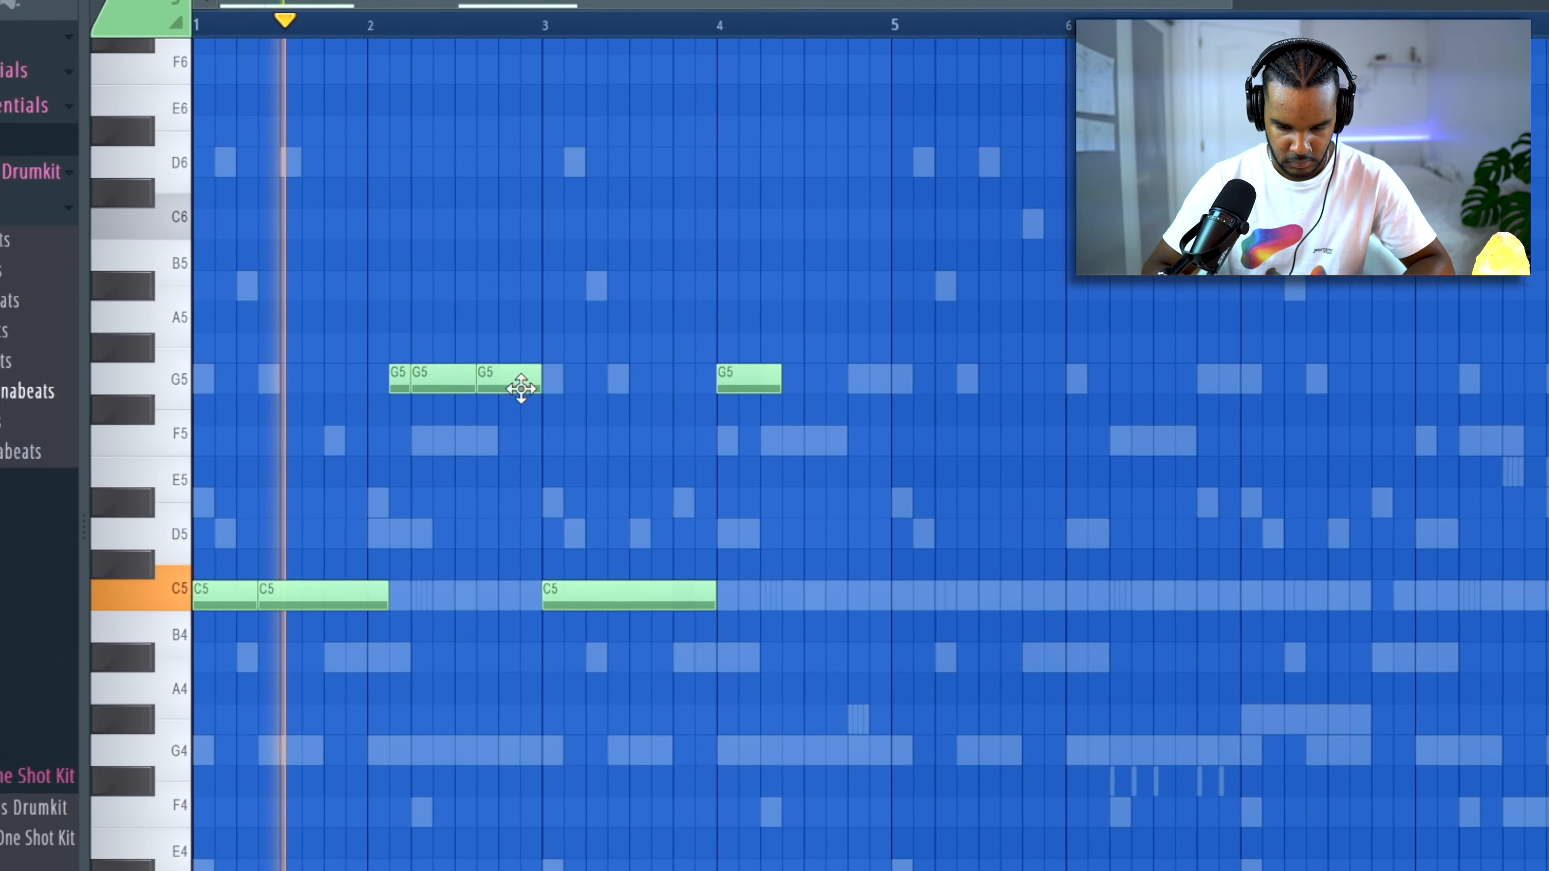
Open the 808 - Stargazing sampler settings and set the precomputed Boost effect to 5%.
key(F6)
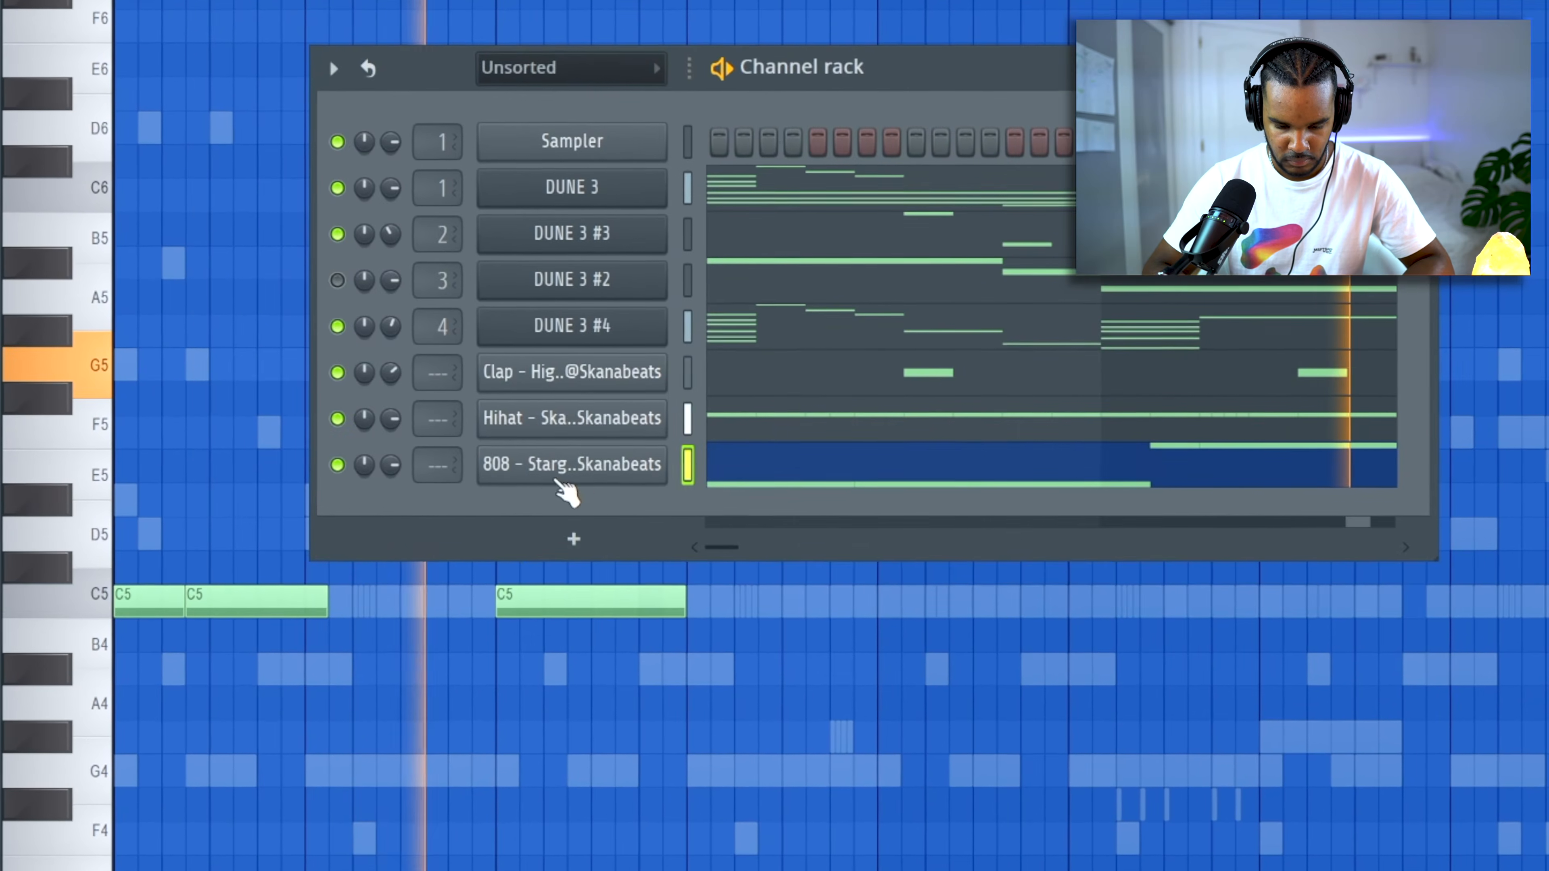
click(561, 479)
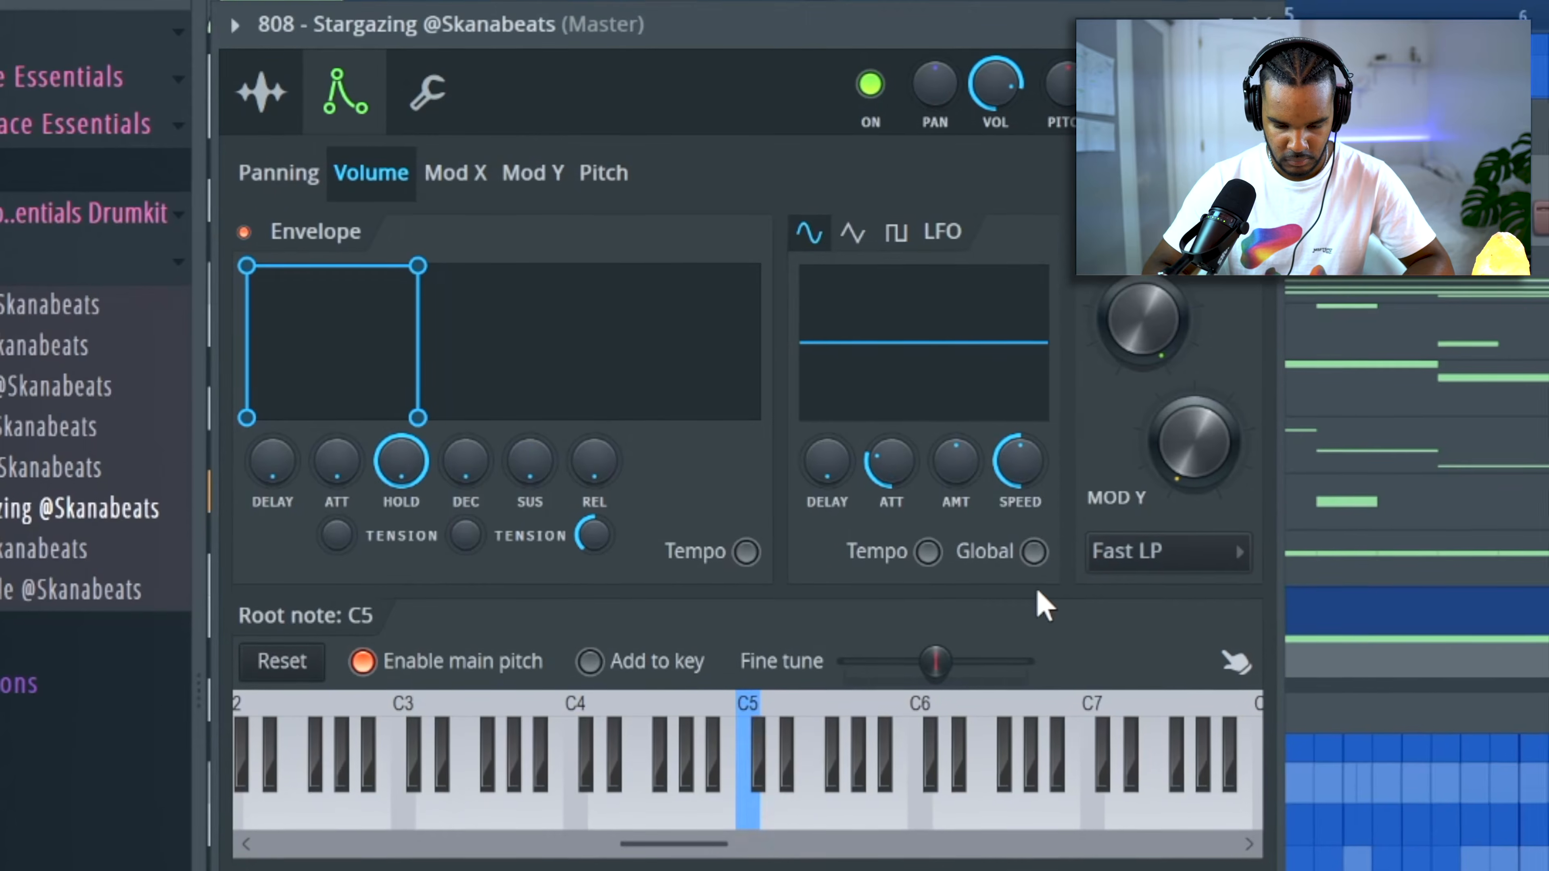
click(263, 97)
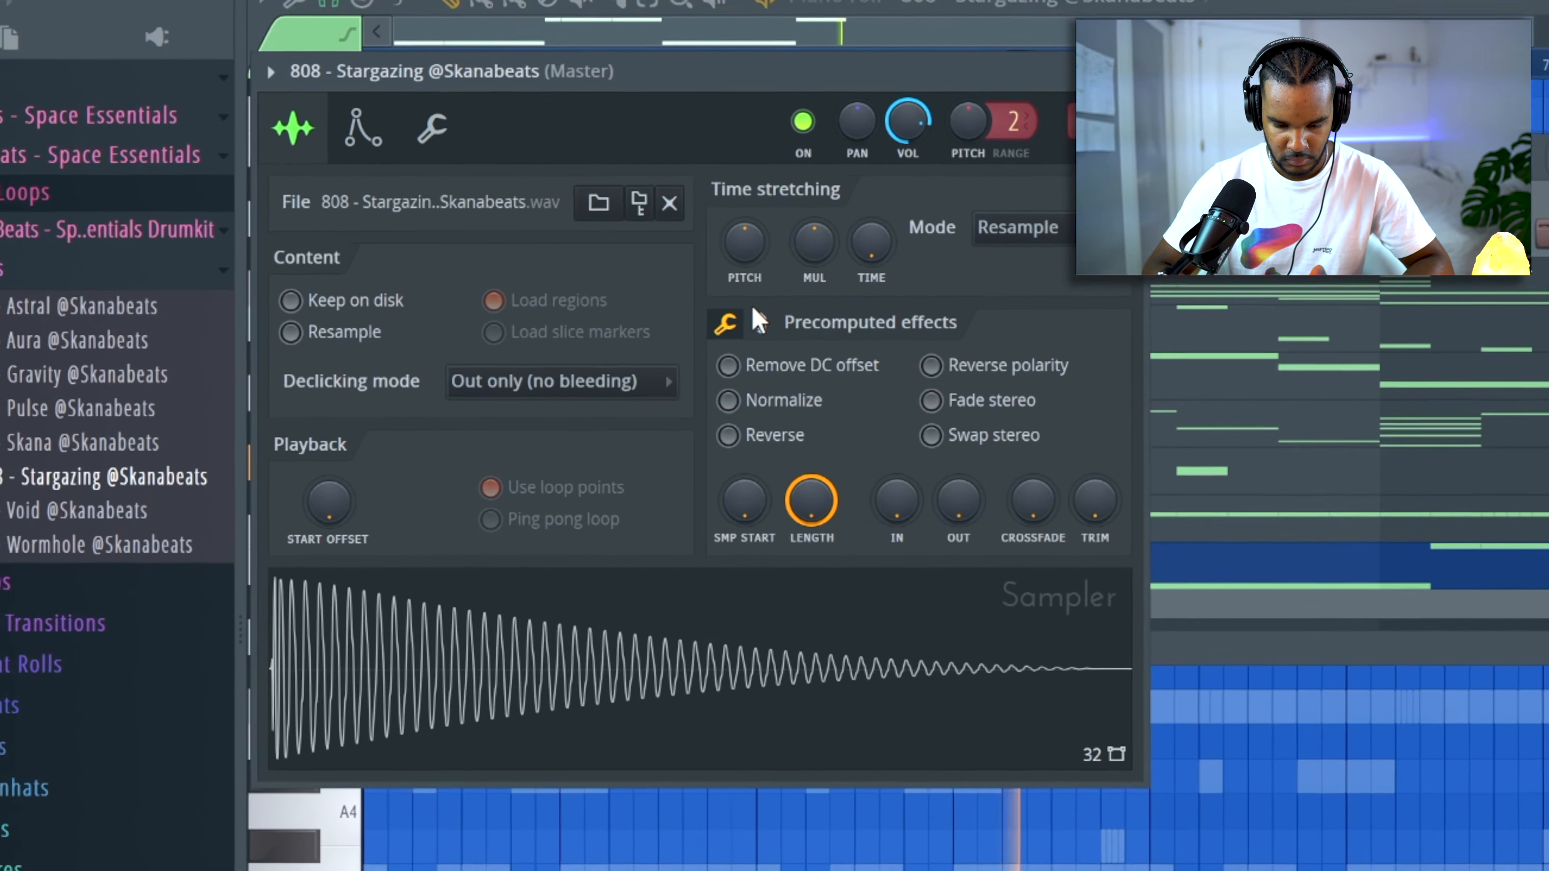
click(780, 324)
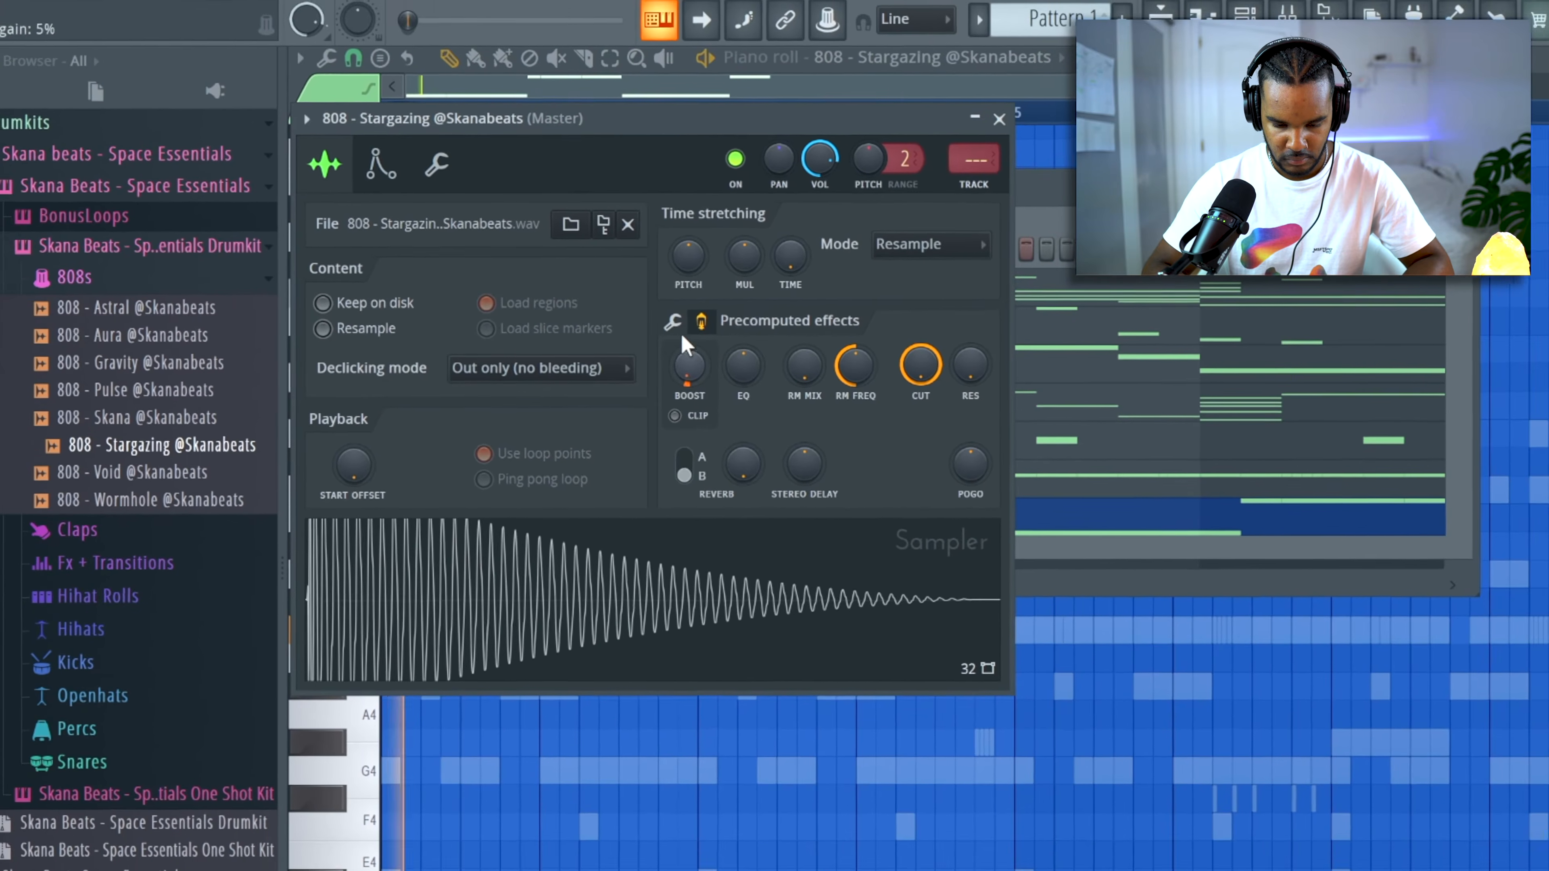
click(683, 322)
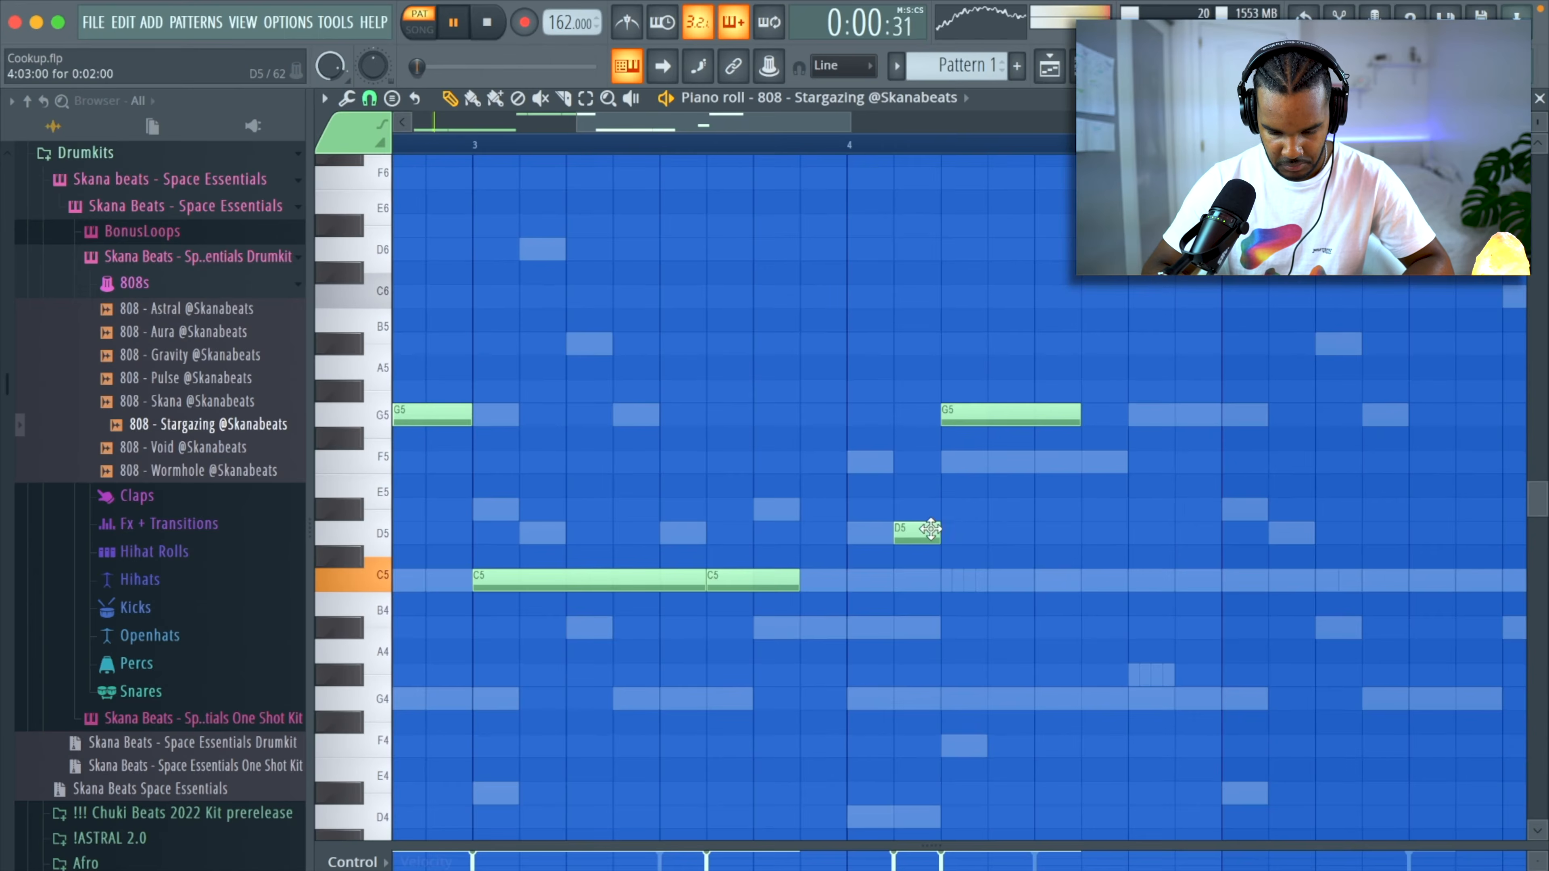
Add a short 808 note in bar 4, chop it into a fast G5 roll and place another G5 note after it.
ctrl+click(767, 580)
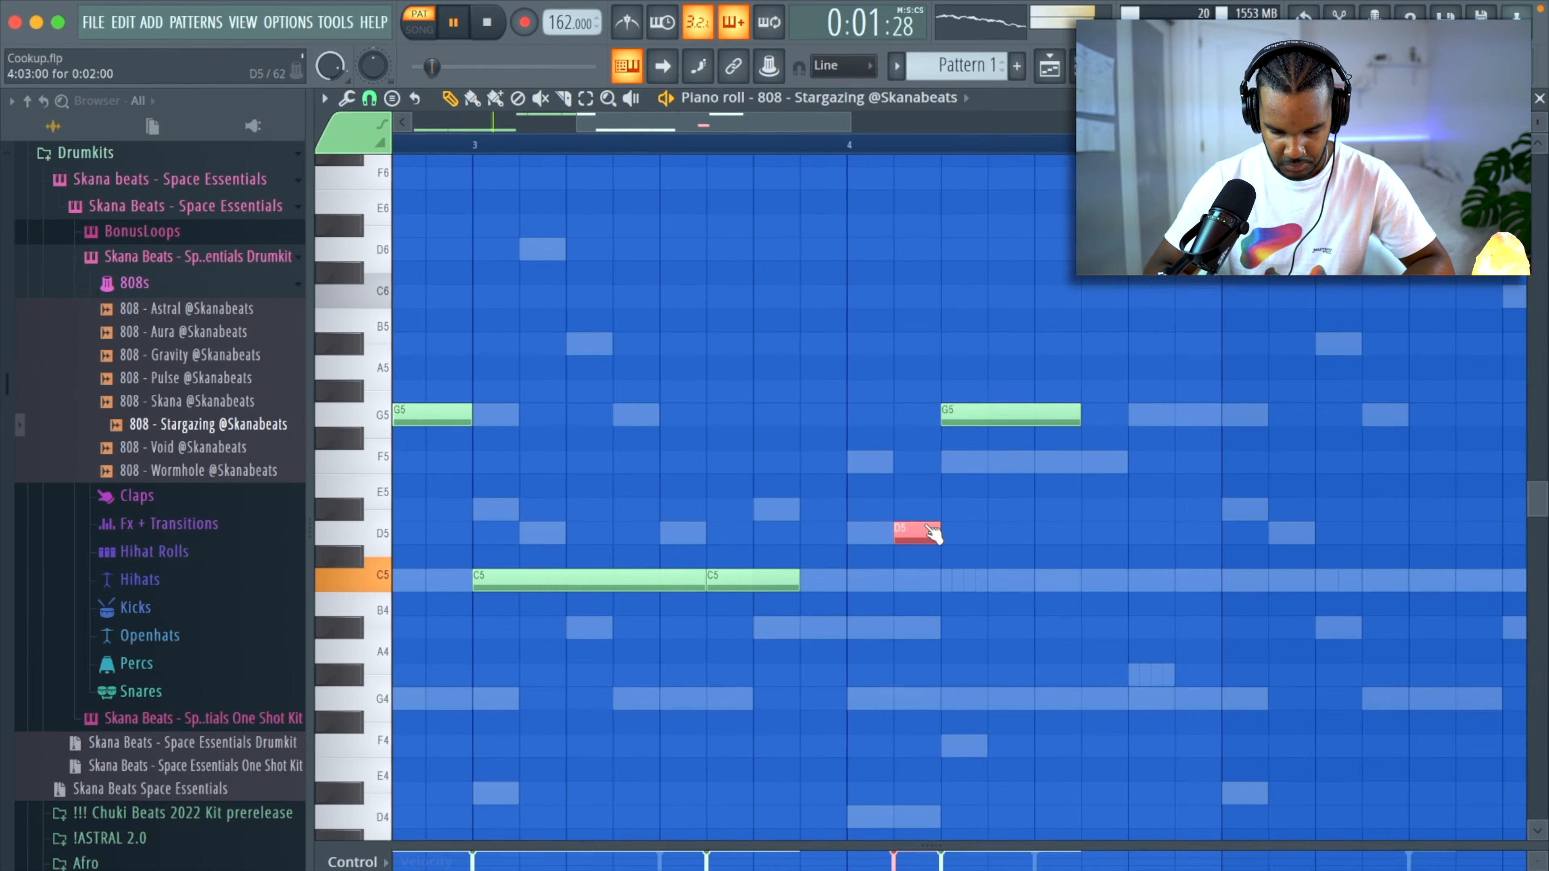
key(alt+u)
drag(666, 361, 666, 400)
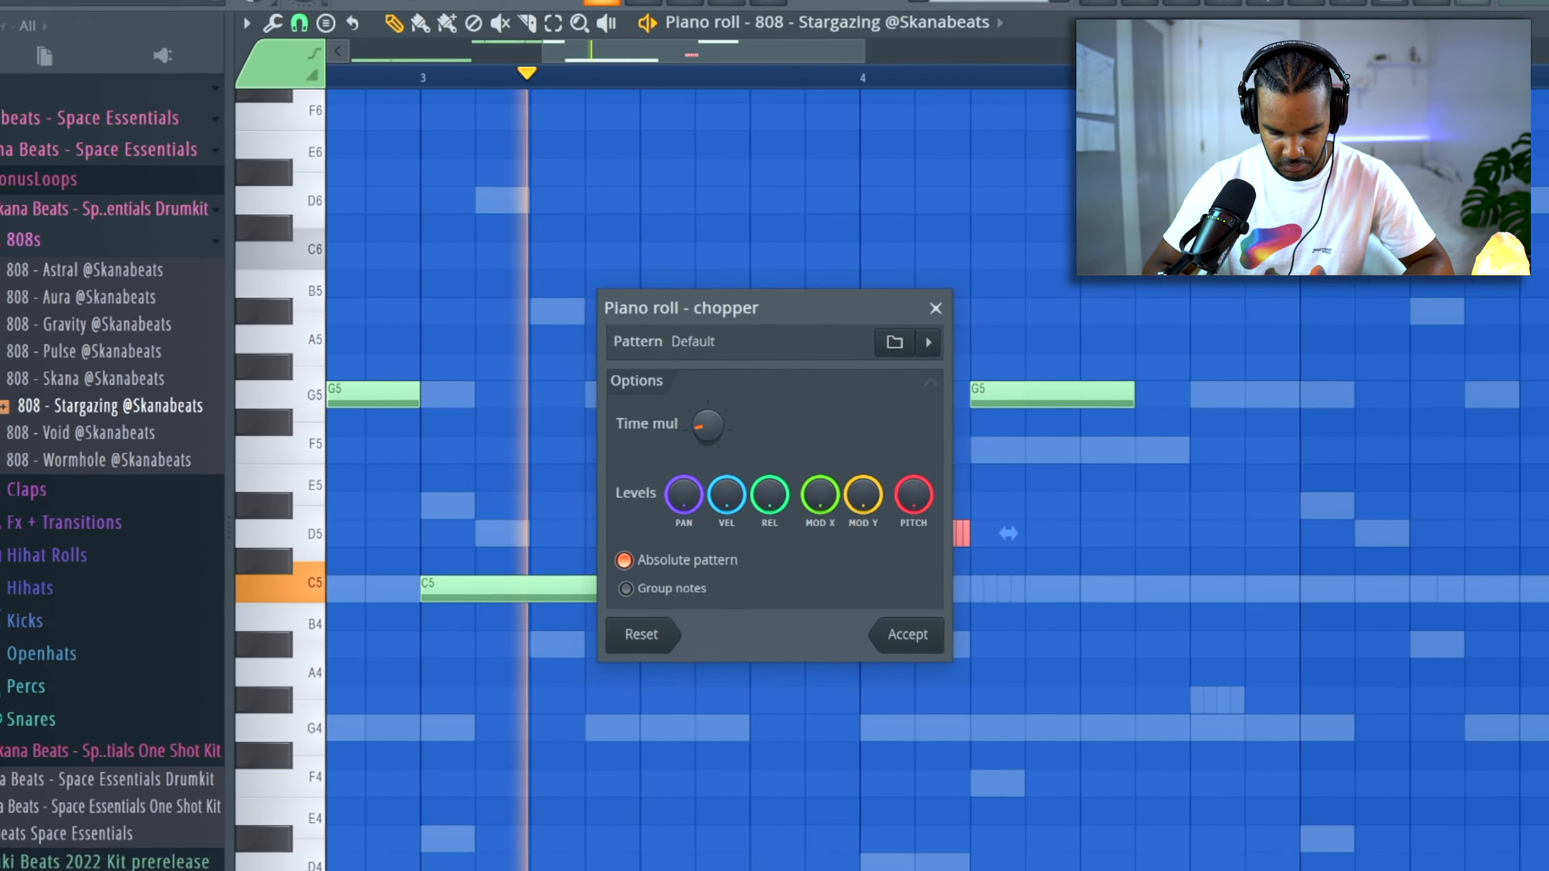
click(893, 622)
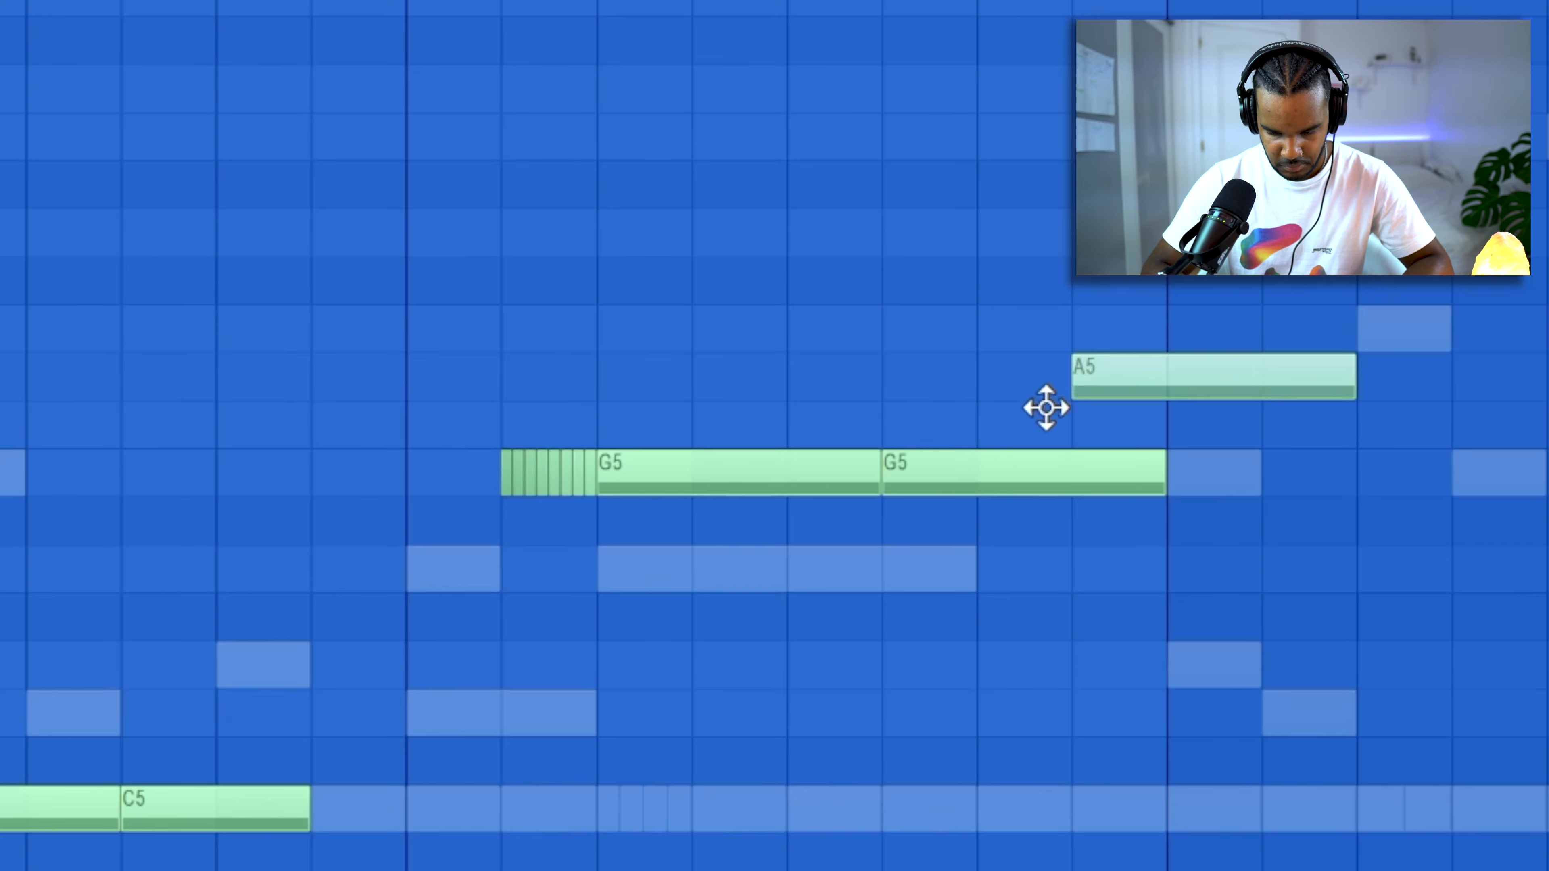
drag(1047, 408, 978, 495)
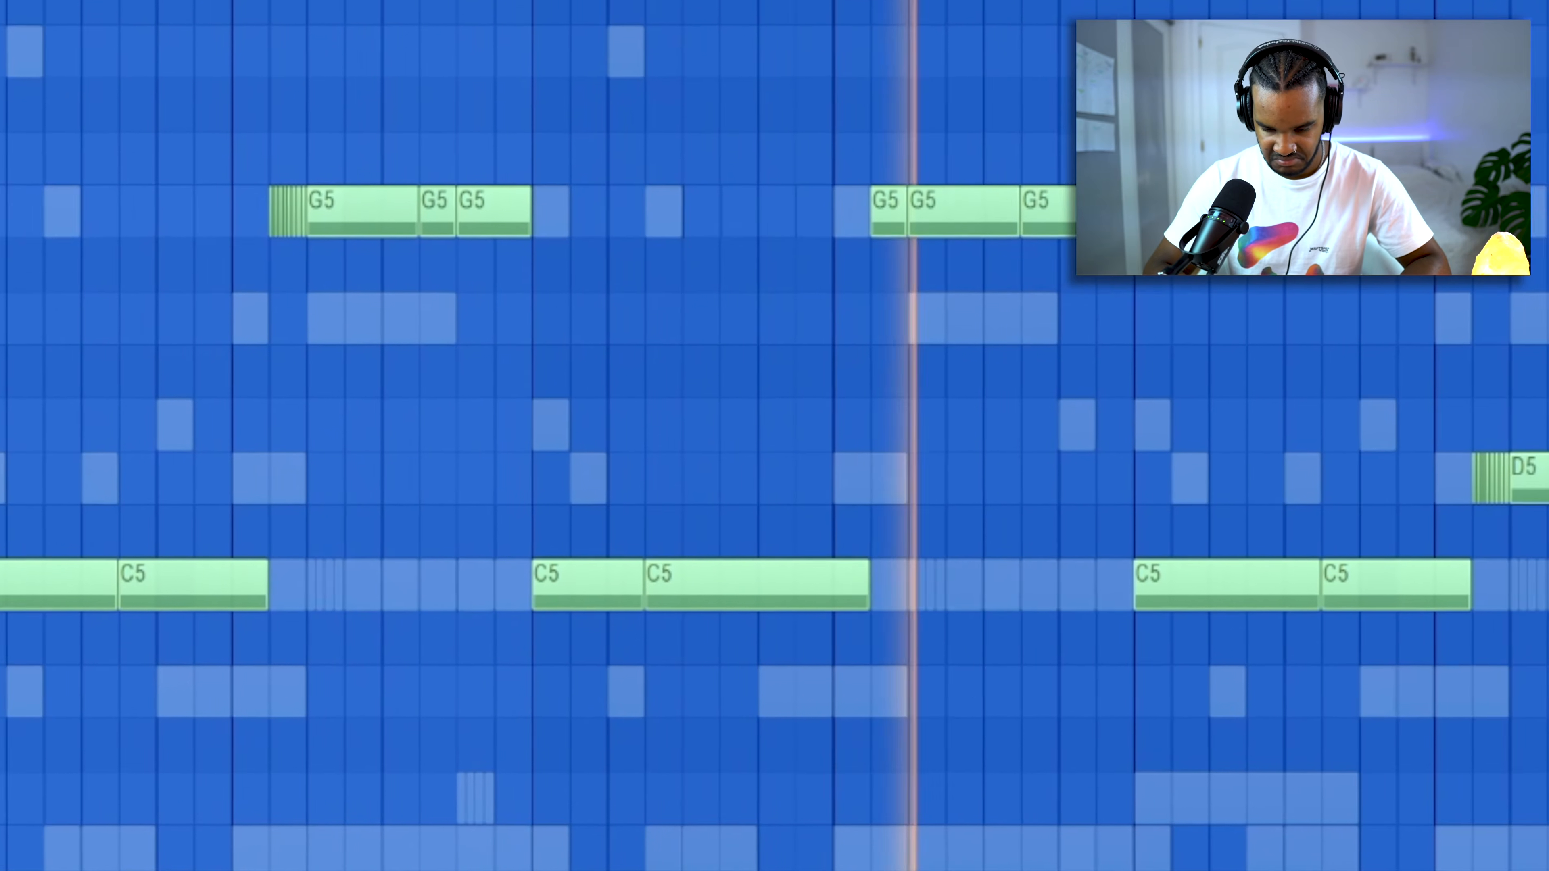
Raise the two C5 808 notes in bar 7 to D5.
drag(1221, 585, 1397, 563)
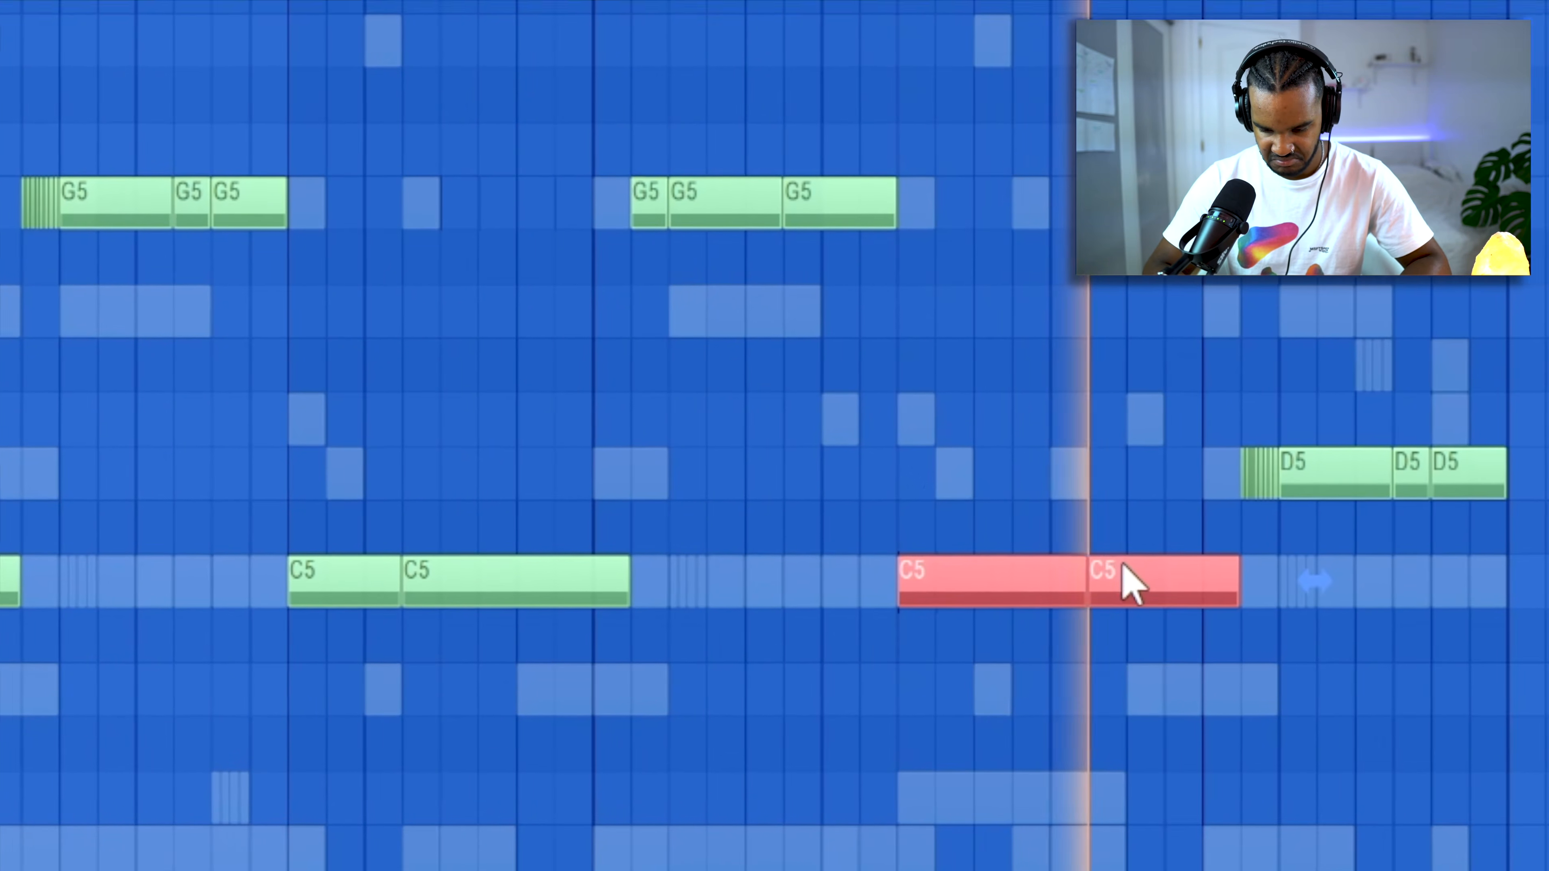
drag(1184, 583, 1179, 445)
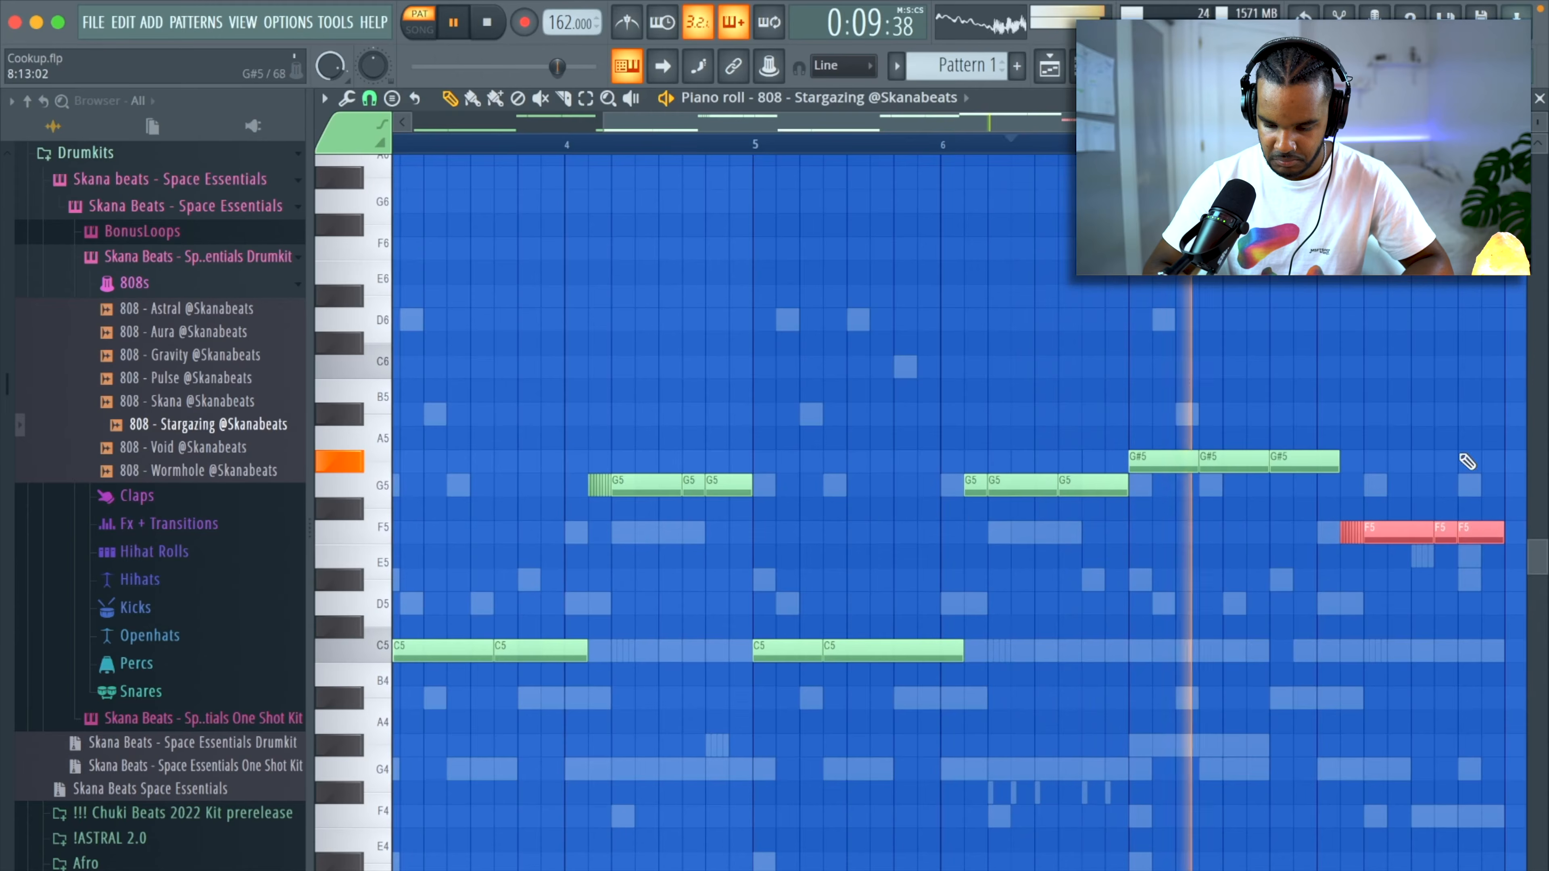
Set the 808 notes in bar 7 to G#5 and the 808 notes in bar 8 to F5.
scroll(1462, 459, down, 2)
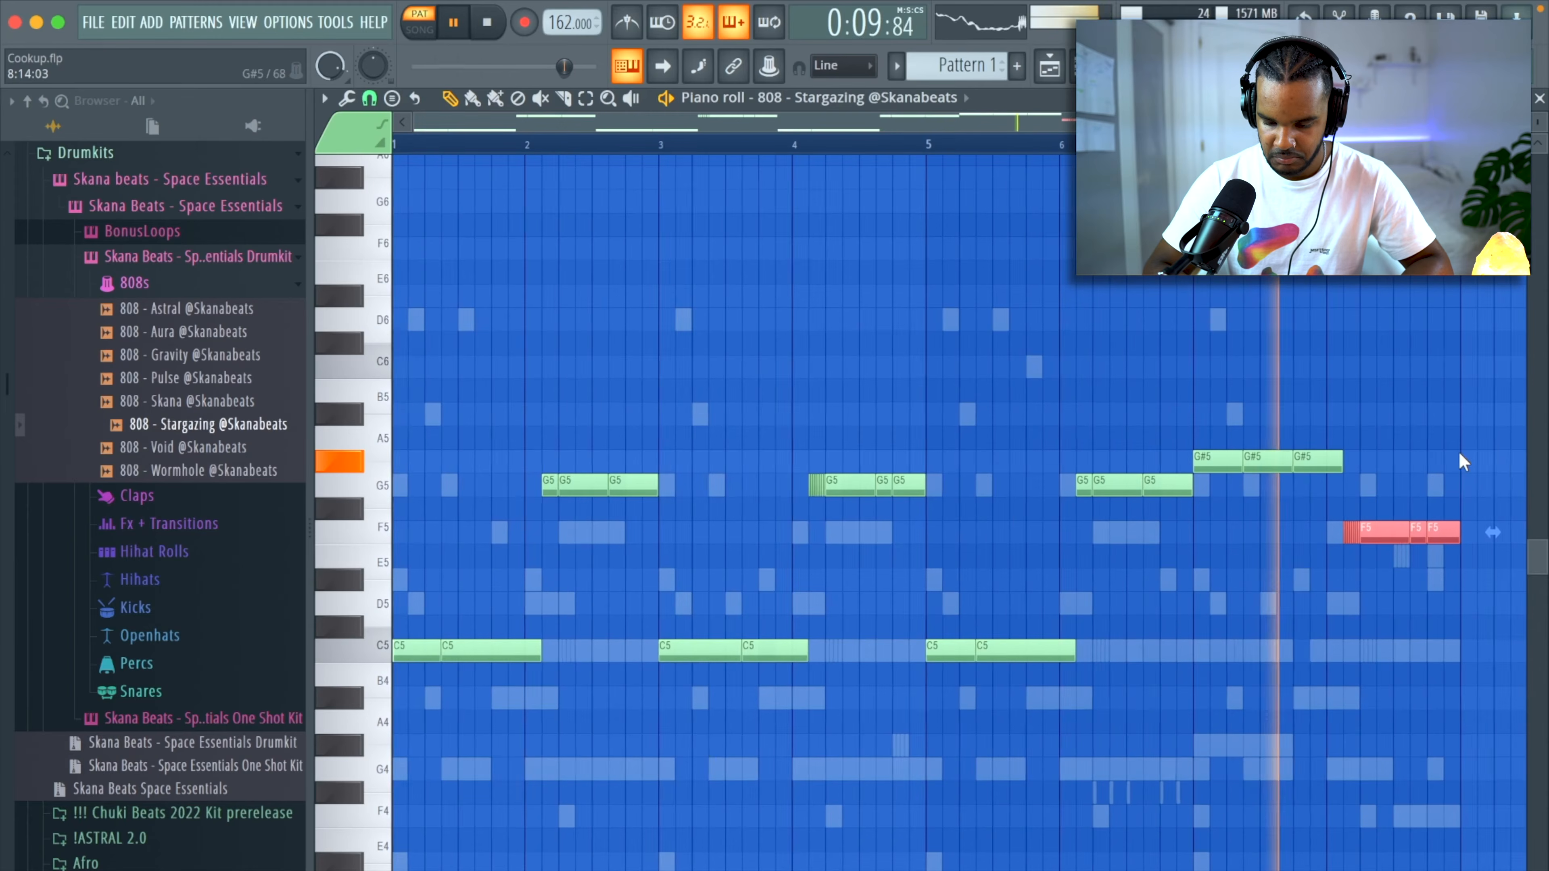
super+click(1446, 442)
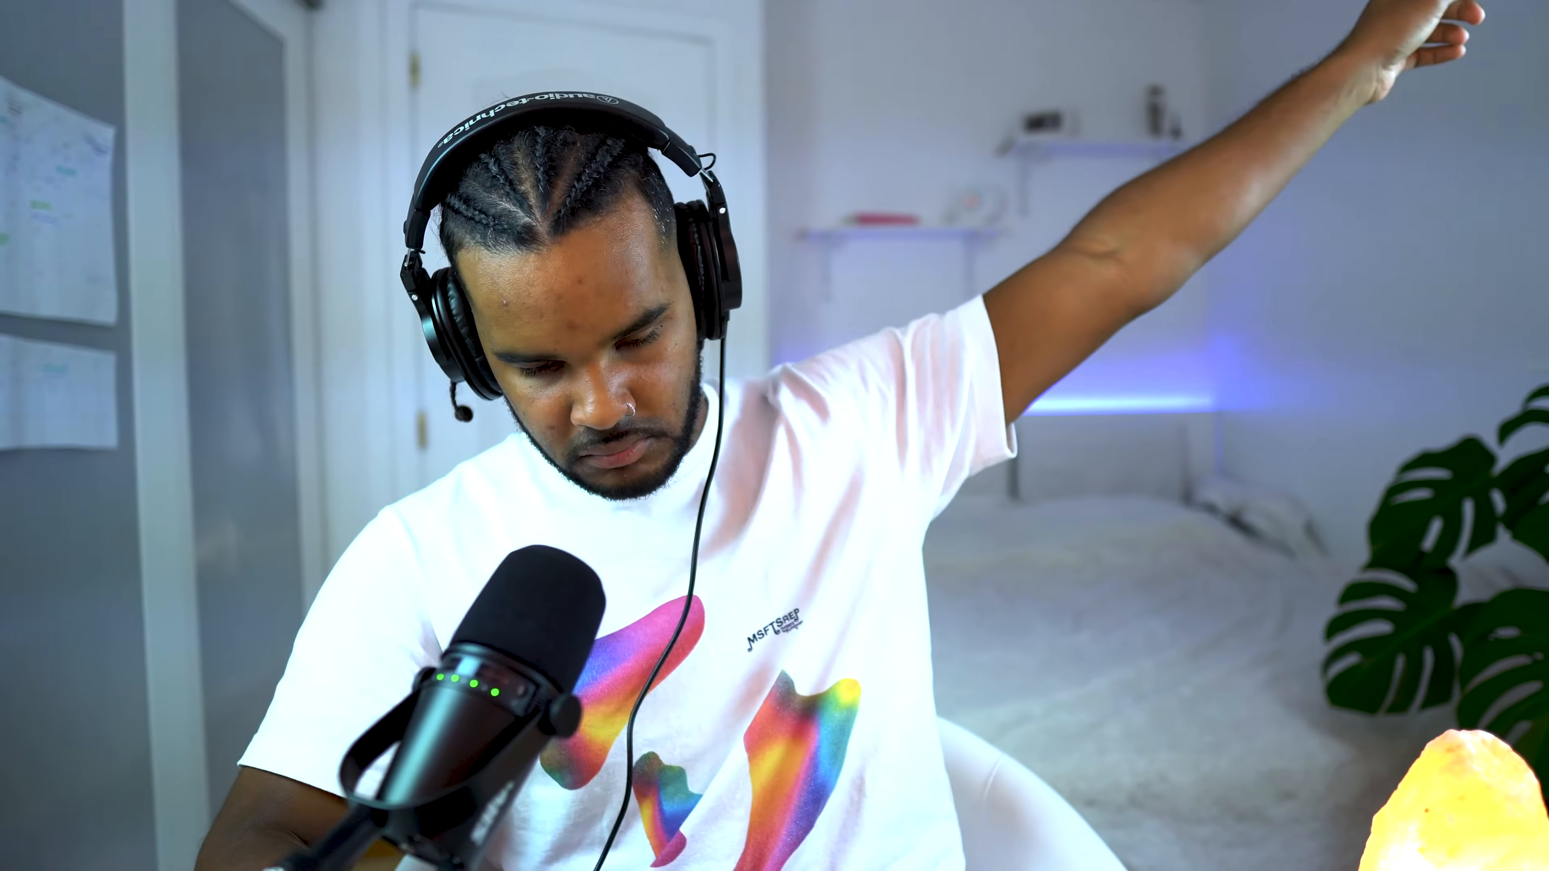
Add the Snare - Magma sample as a new channel and program its C5 hit in bars 1, 3, 5 and 7.
drag(366, 455, 623, 550)
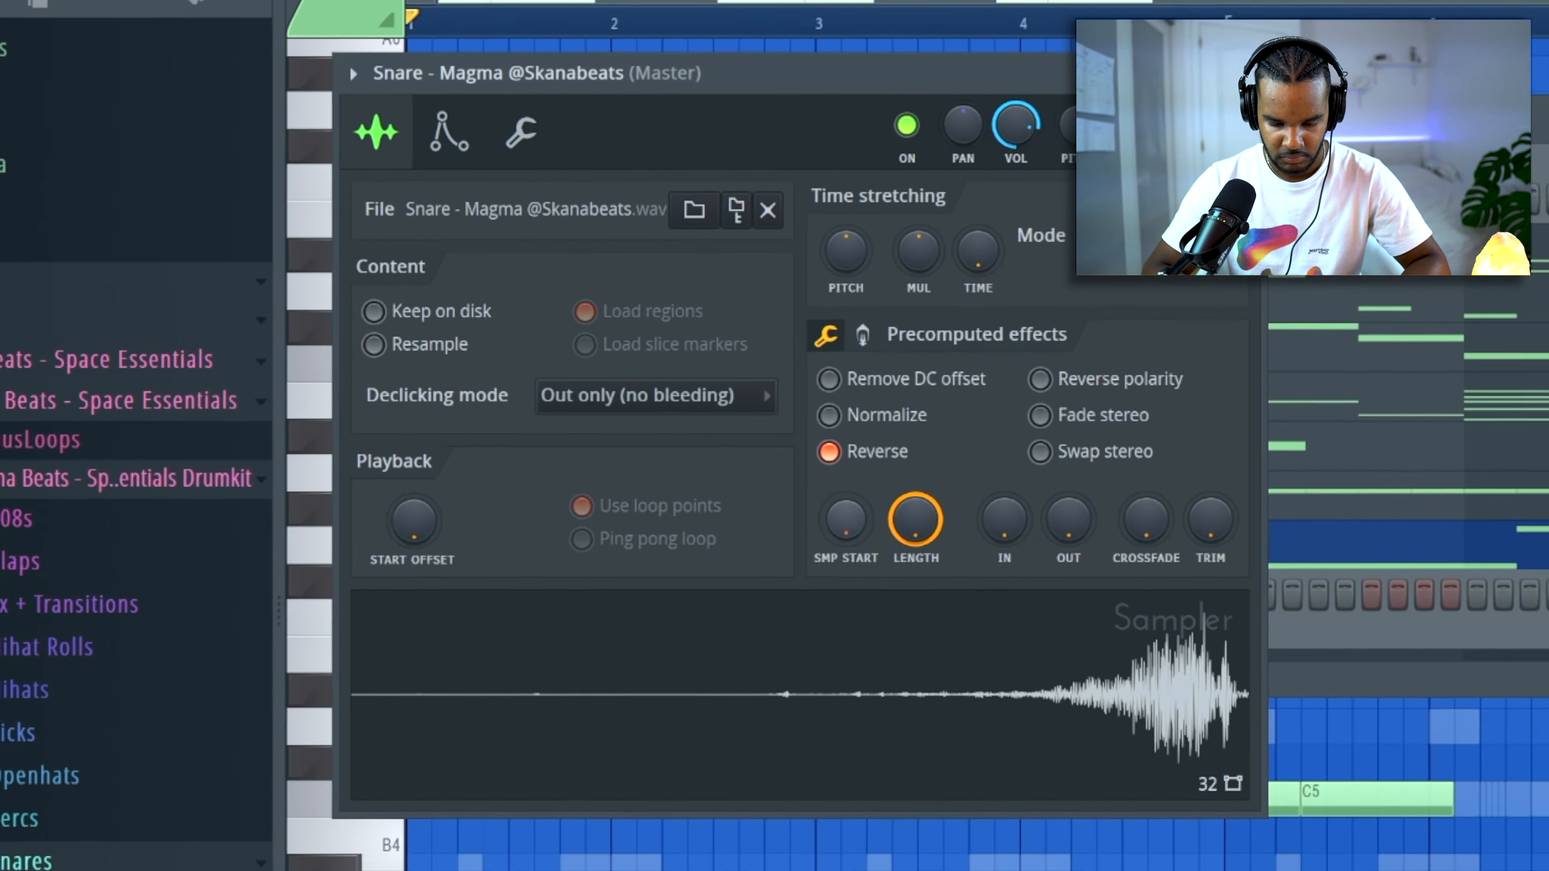
drag(847, 522, 916, 603)
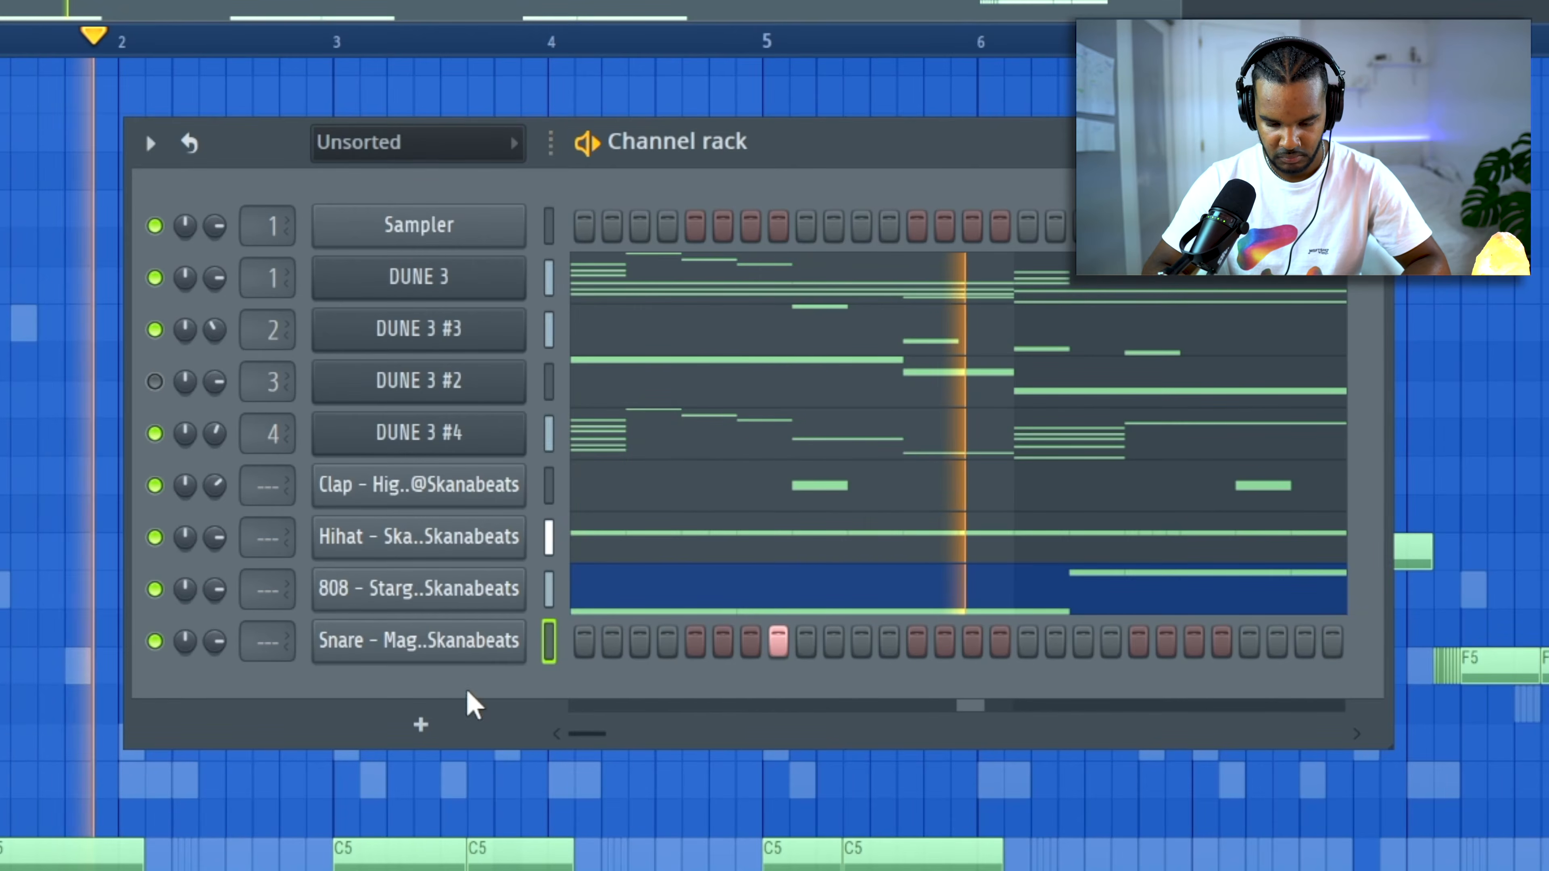
right_click(451, 652)
click(593, 641)
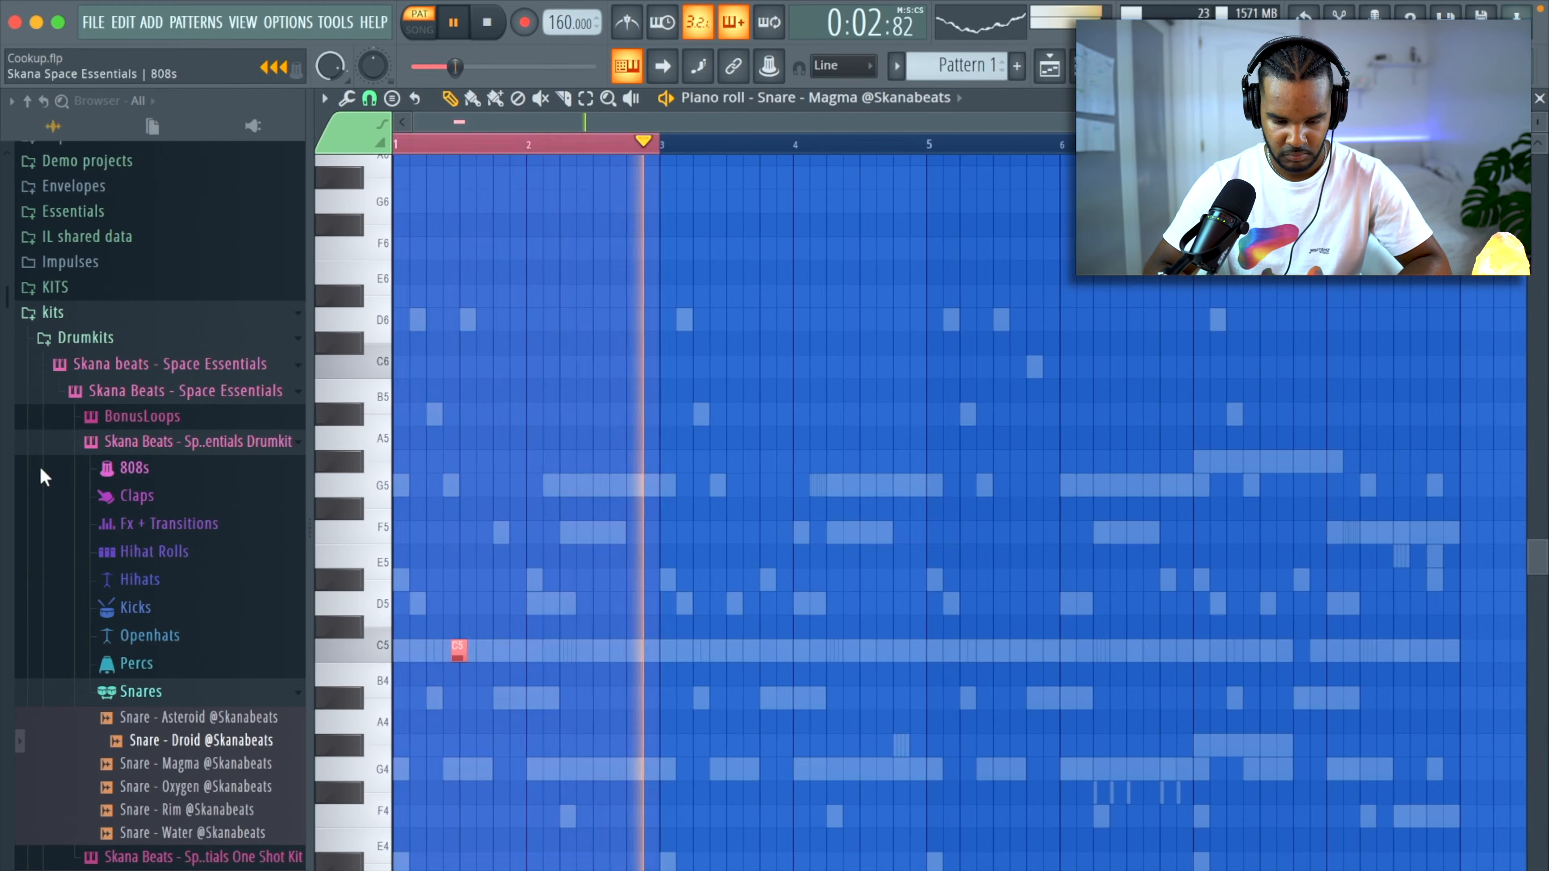
key(ctrl+b)
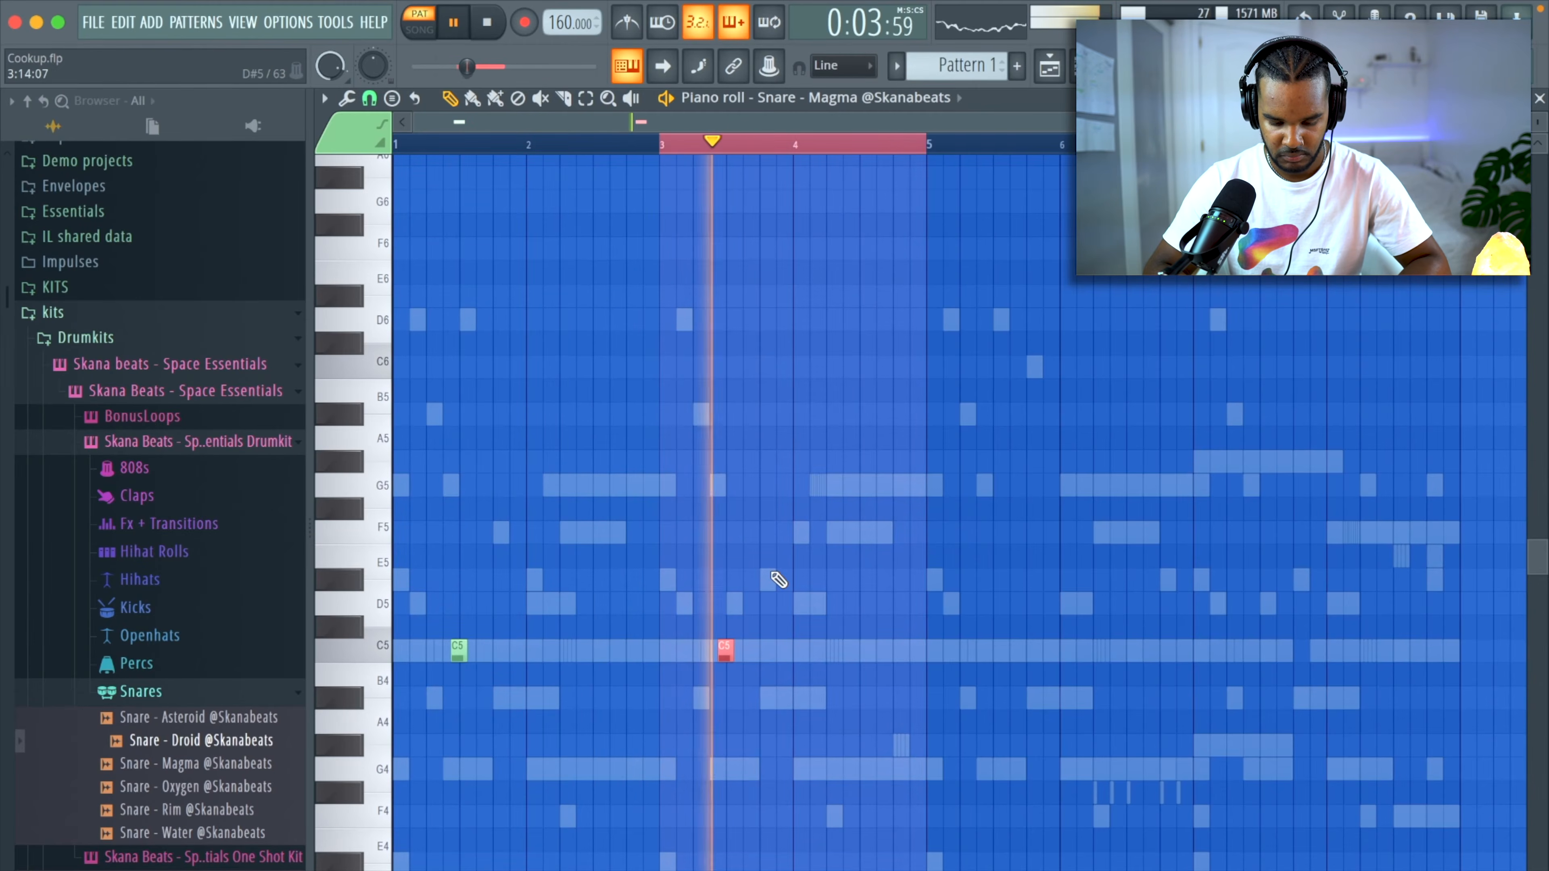
key(ctrl+b)
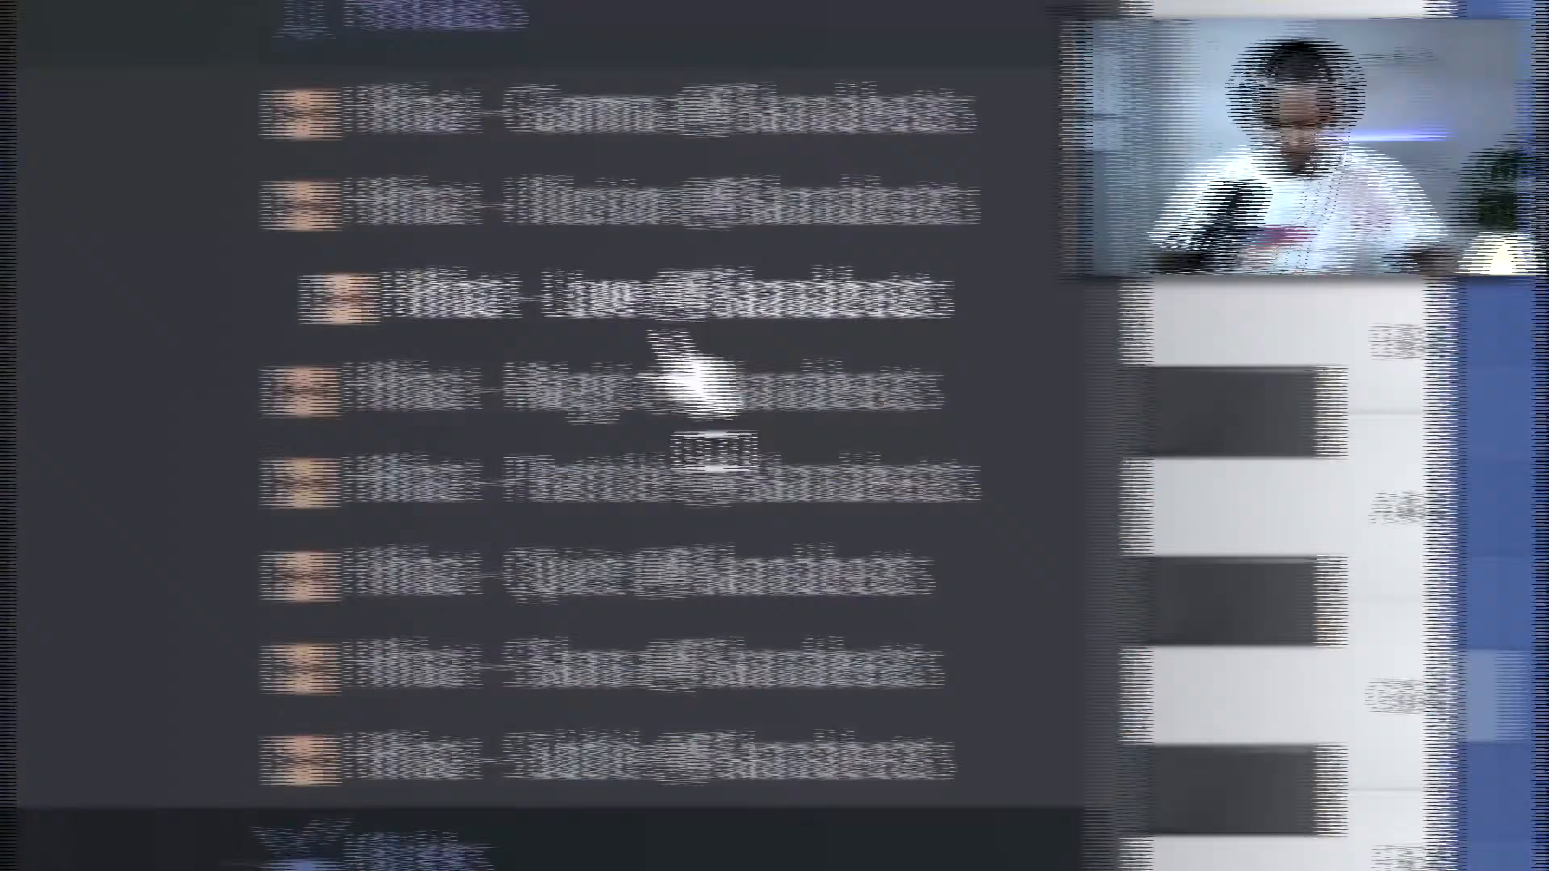
Add the Hihat - Illusion sample as a new channel and enable Normalize and Reverse in its precomputed effects.
drag(763, 206, 584, 483)
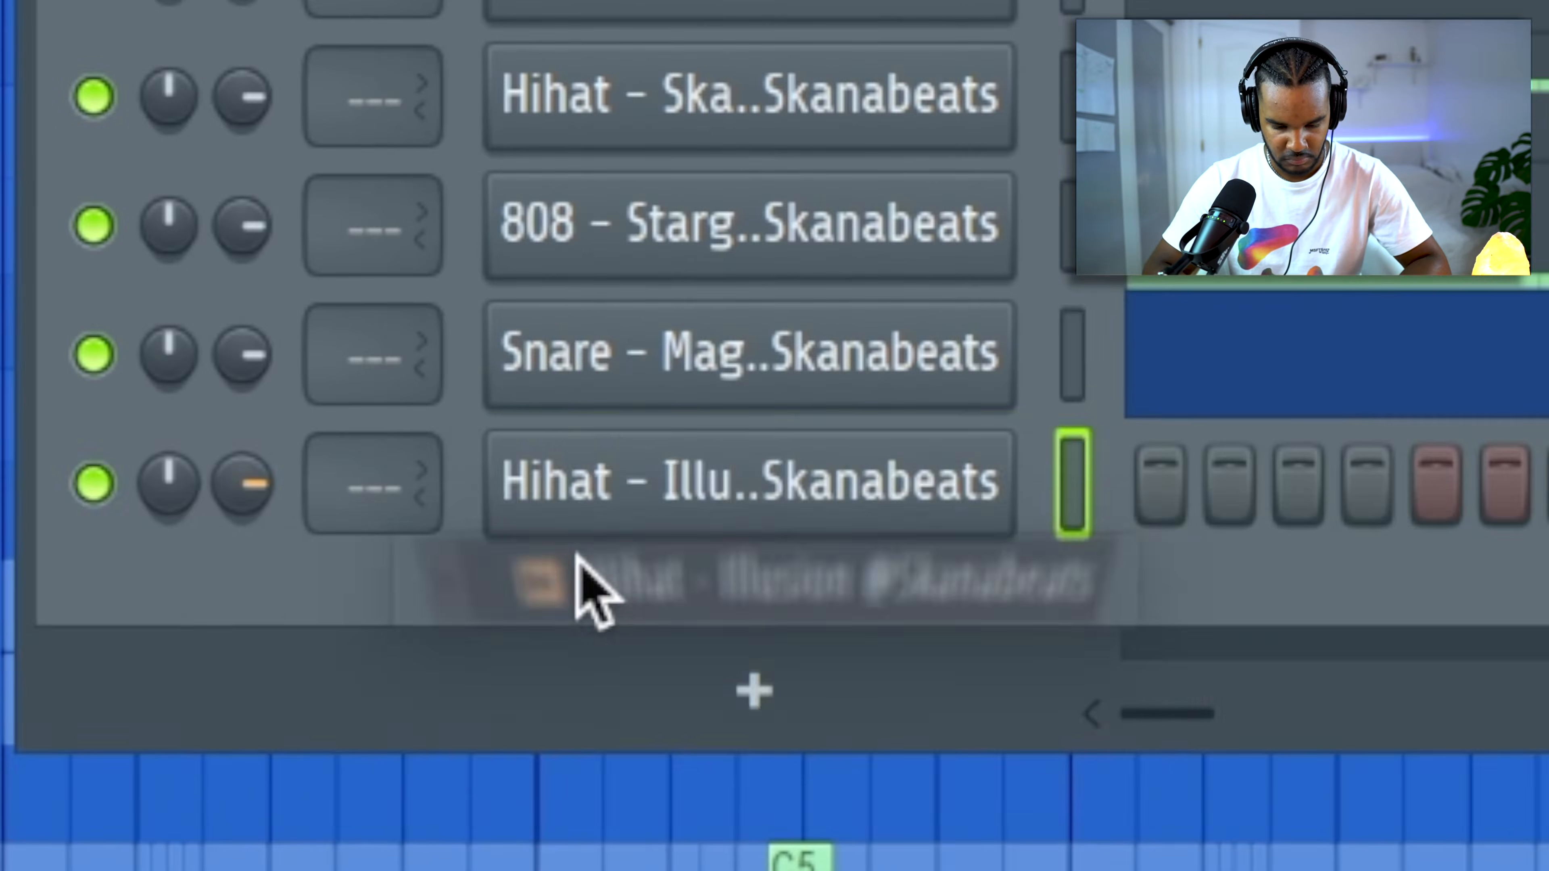
click(817, 415)
click(820, 453)
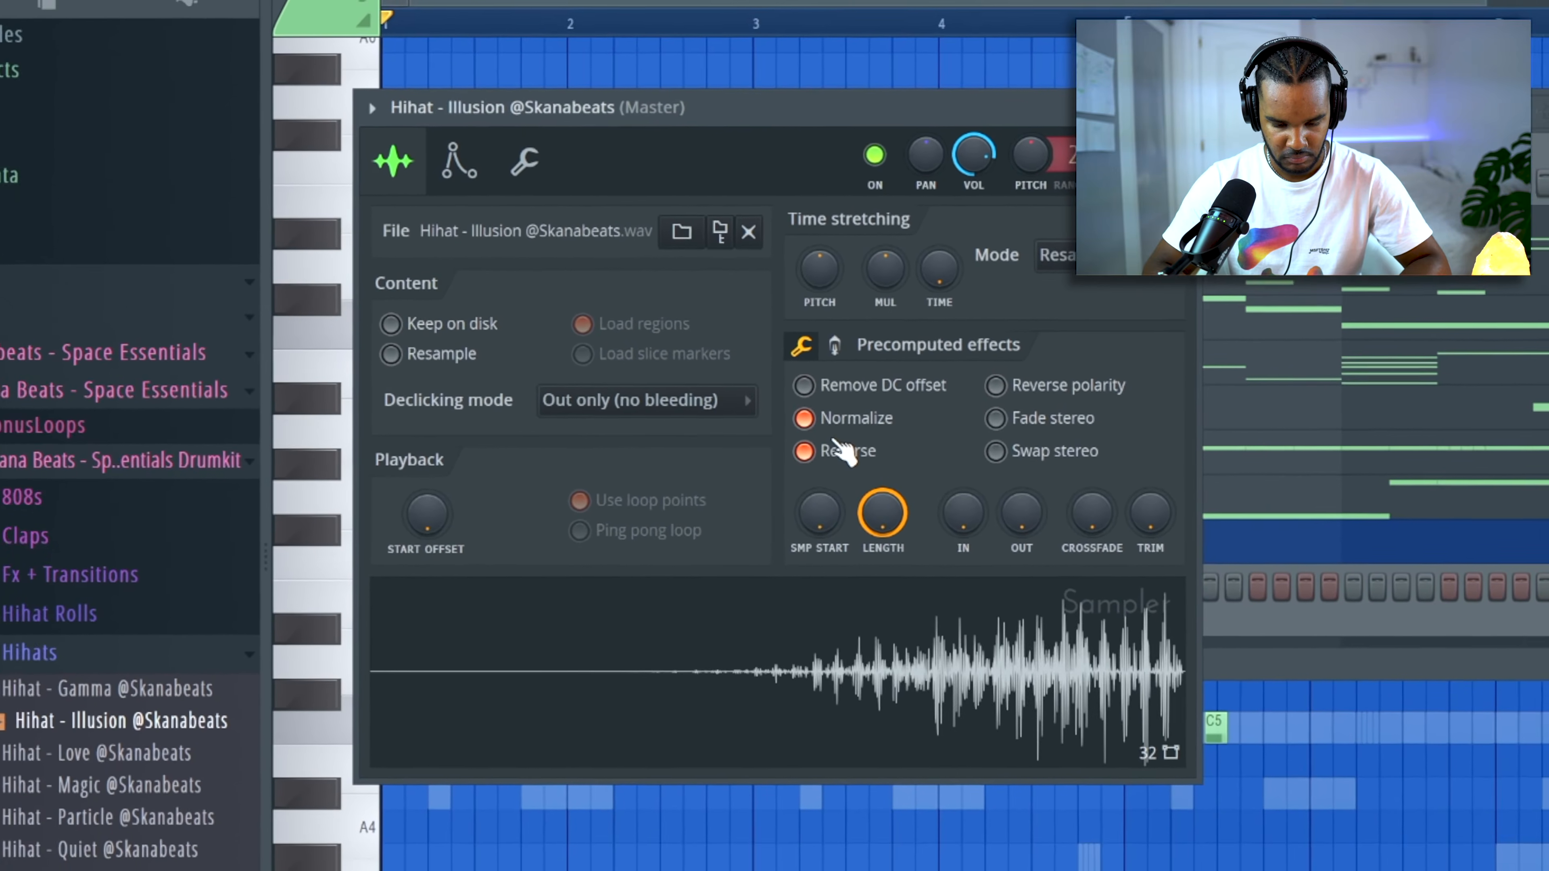
Write four short C5 hi-hat notes across the second half of bar 2.
key(space)
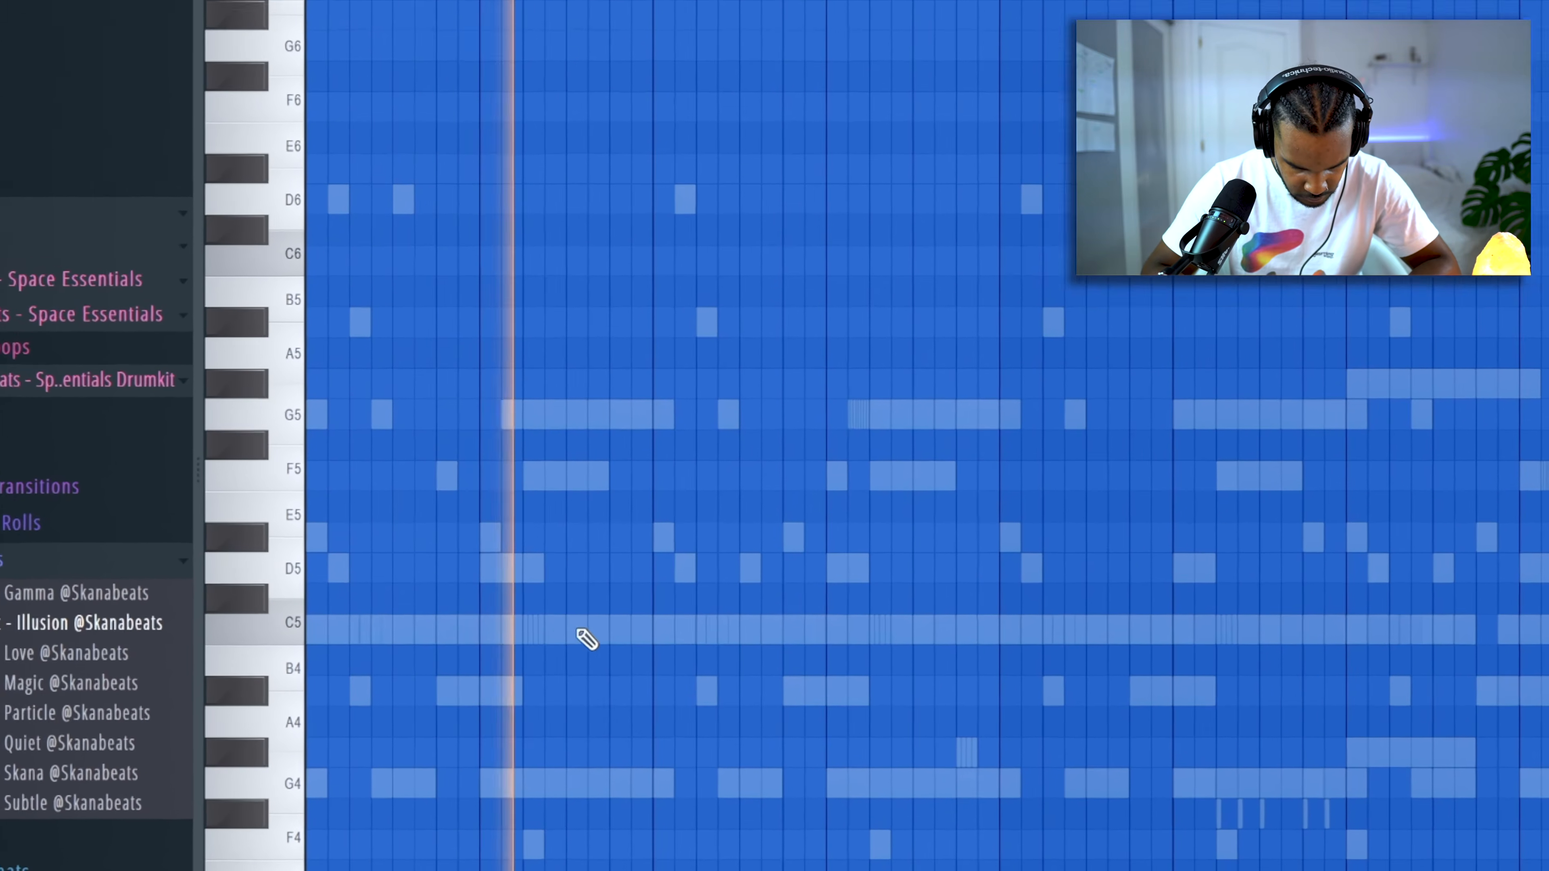
click(585, 638)
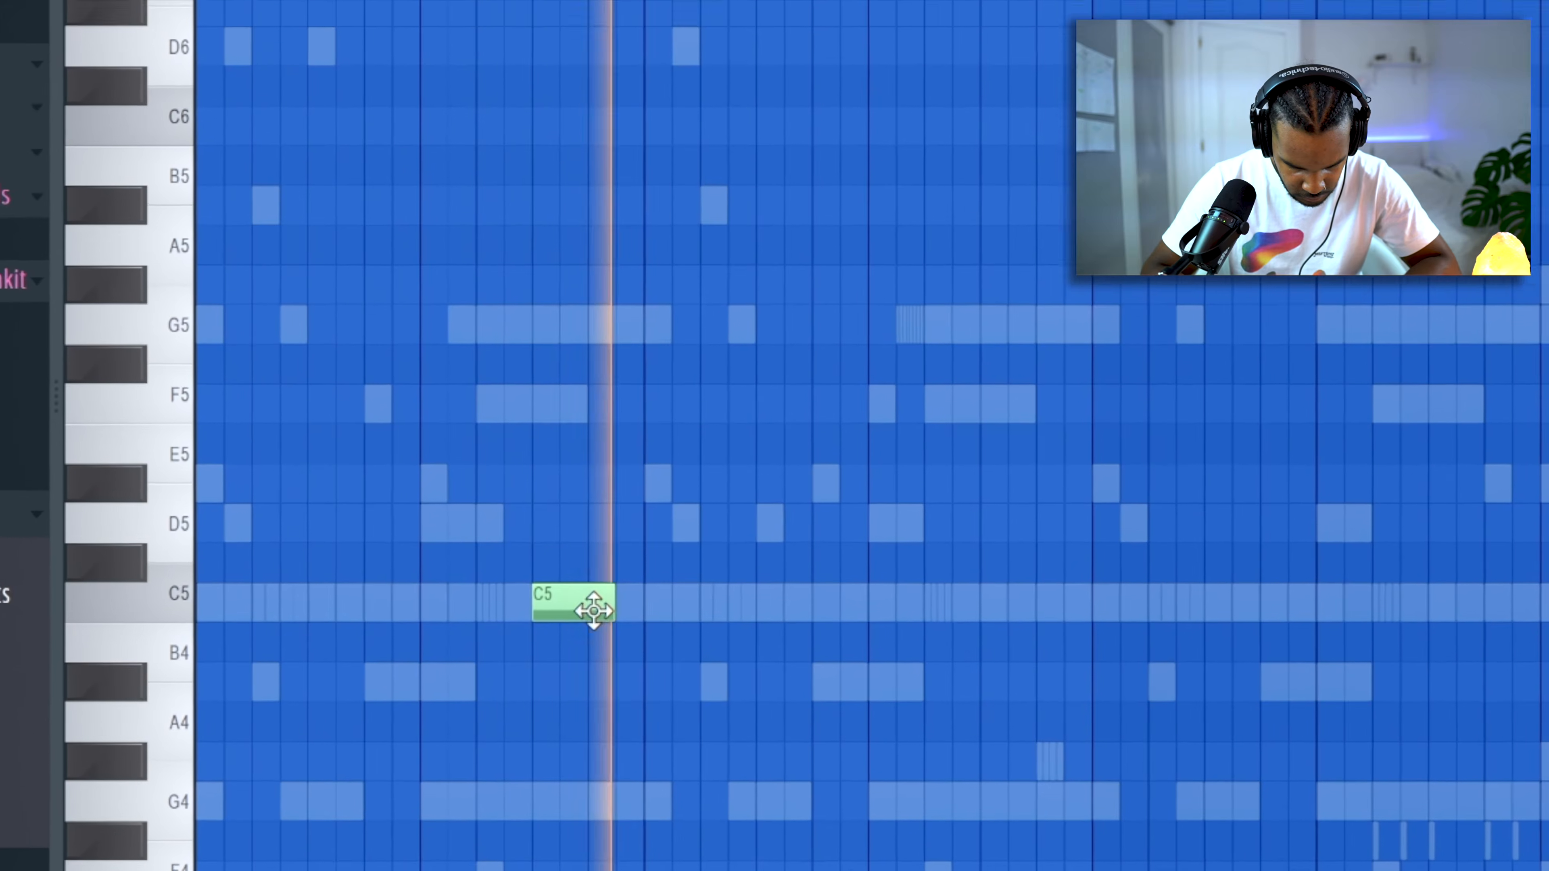
click(559, 597)
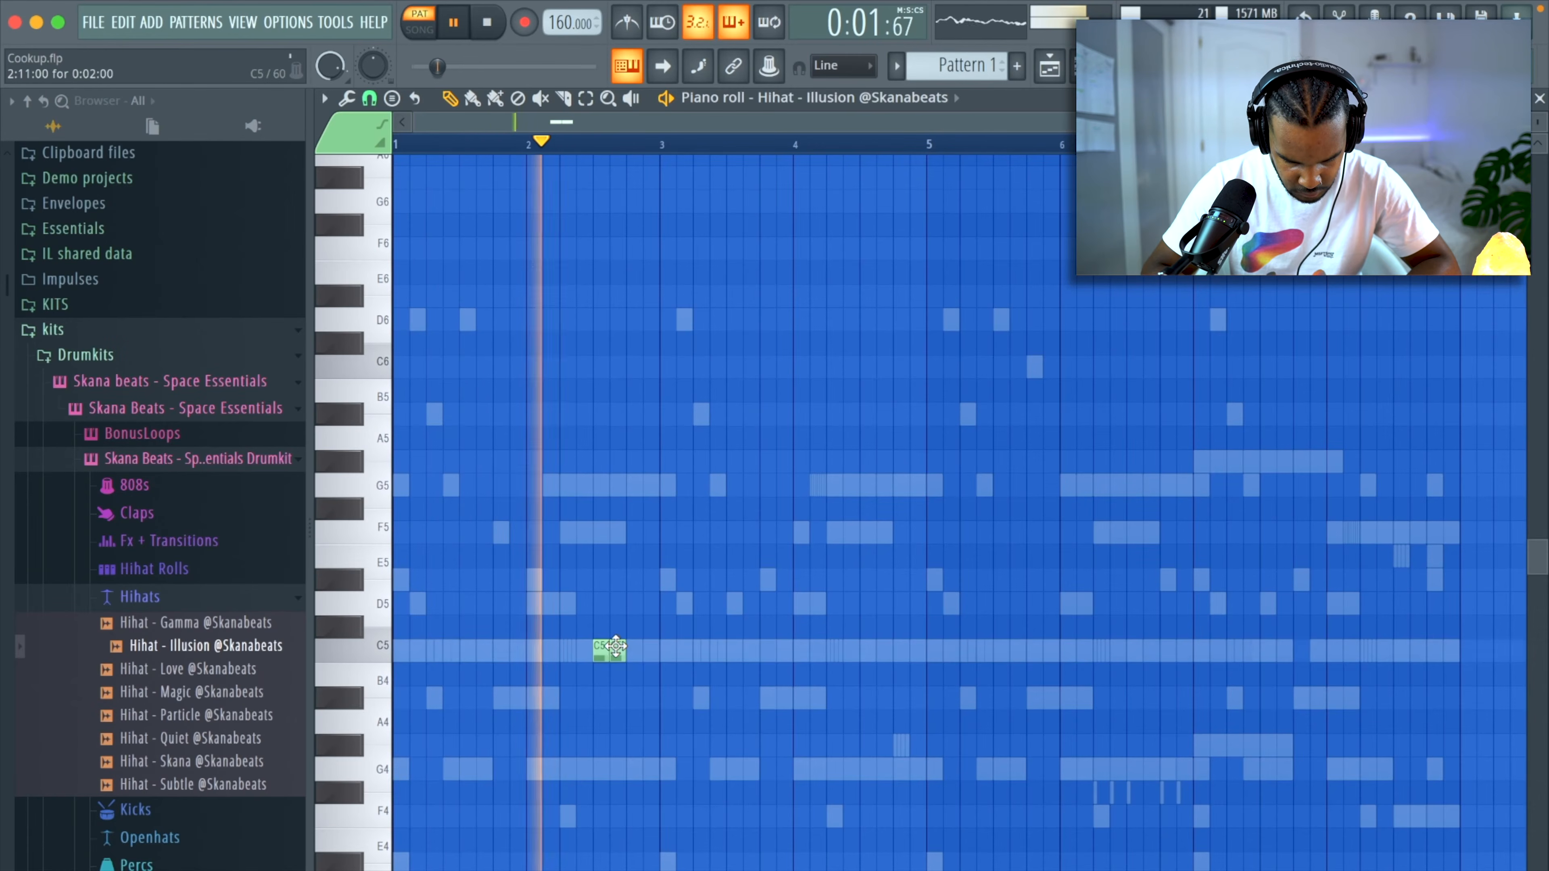
click(635, 653)
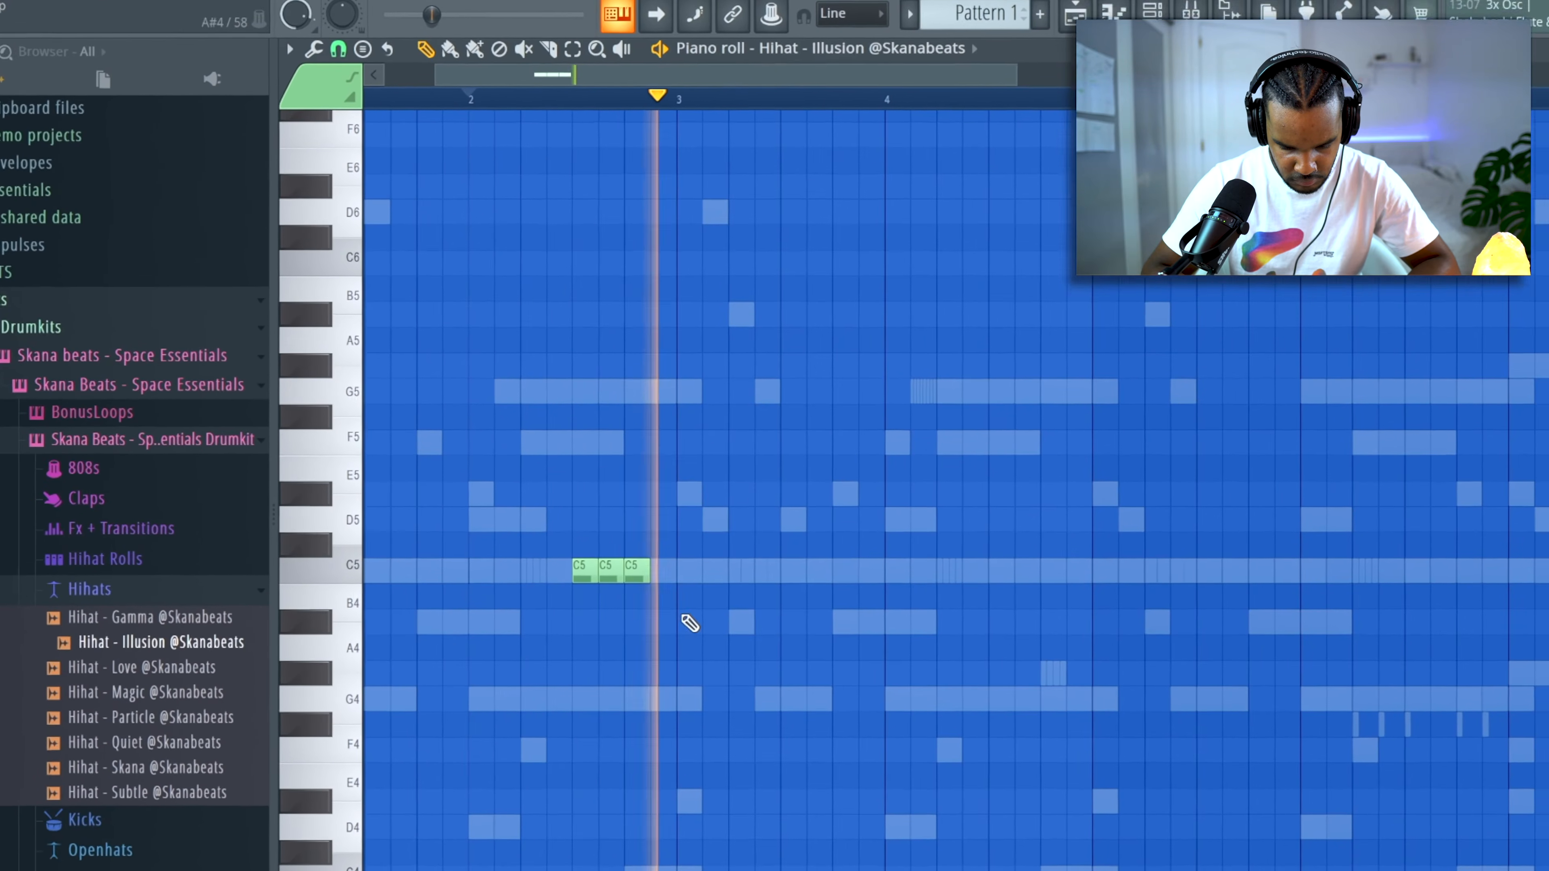
click(663, 570)
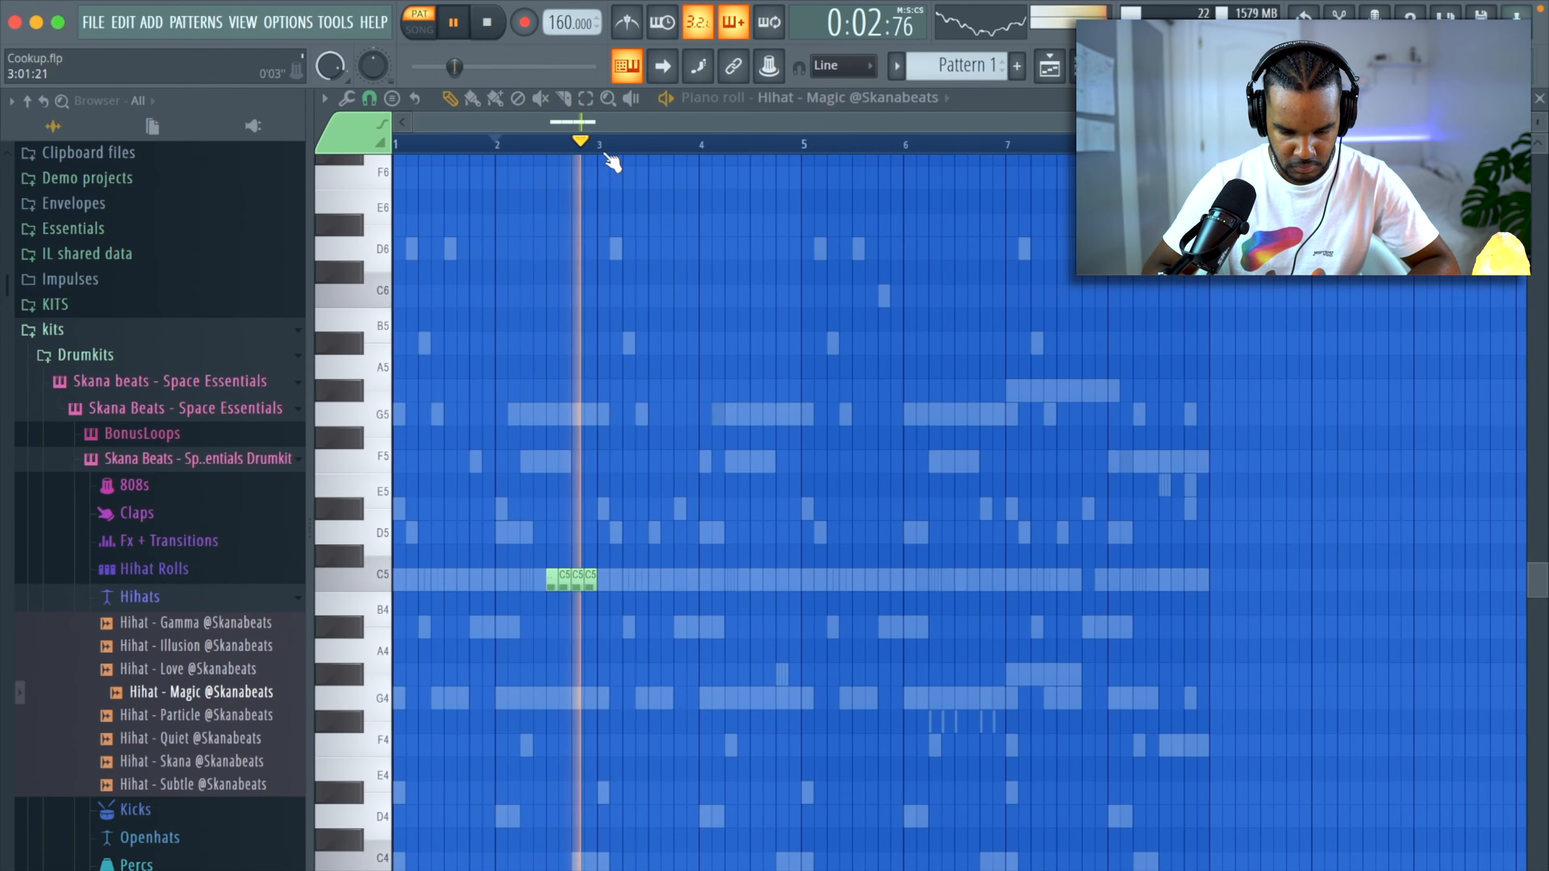
Replace the Hihat - Illusion sample with Hihat - Magic and repeat its notes every two bars through bar 8.
drag(597, 145, 372, 205)
key(ctrl+b)
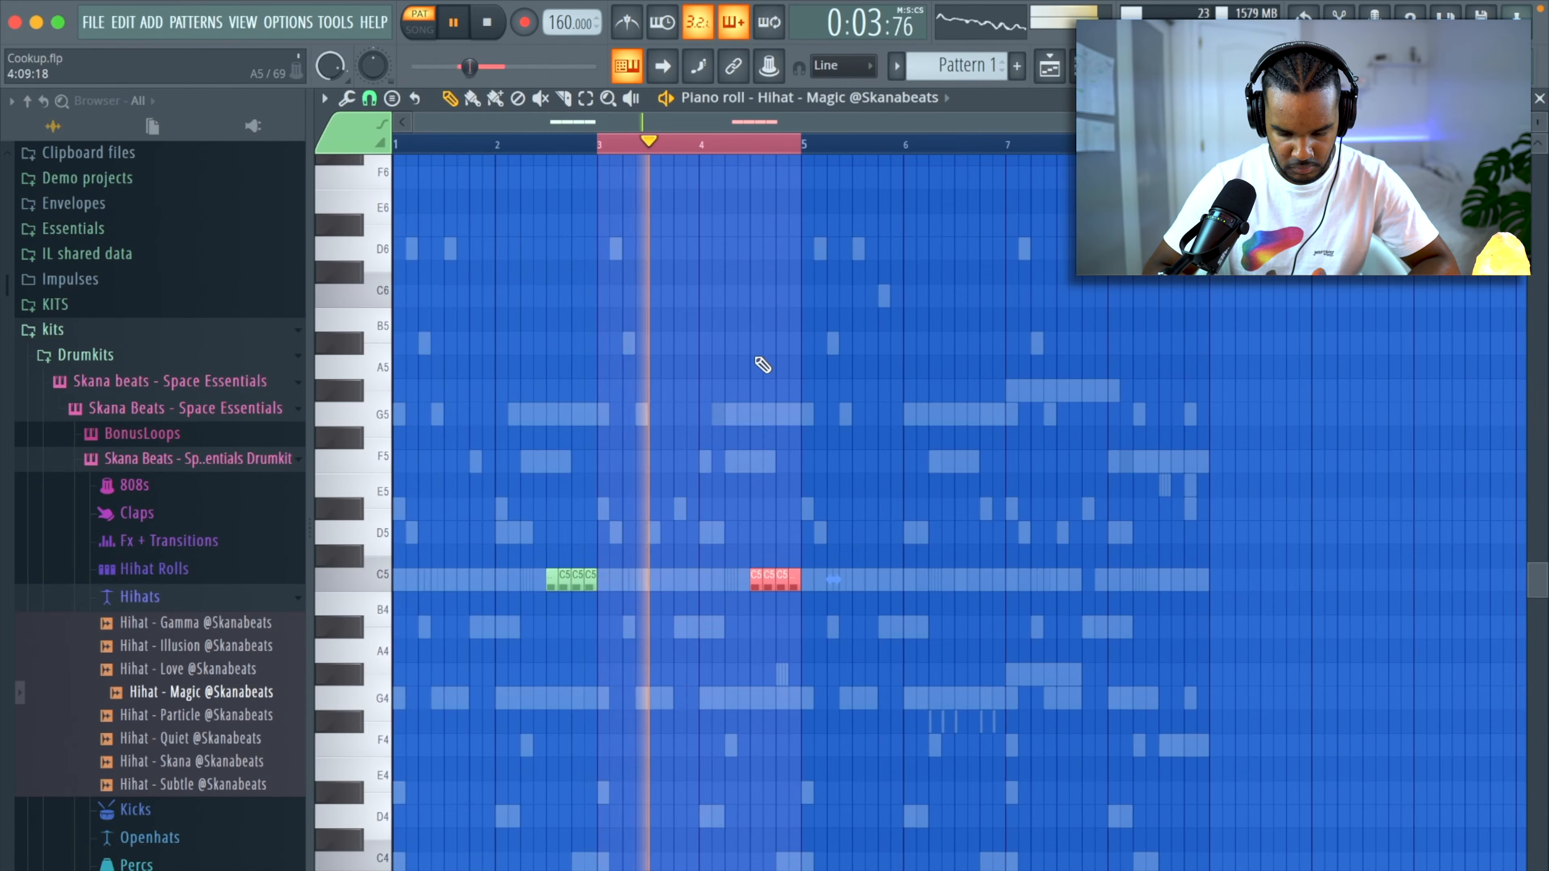
key(ctrl+b)
key(ctrl+b)
Lay out the channel patterns on playlist tracks 1 to 9 up to bar 41, starting the drums and 808 at bar 17.
key(ctrl+d)
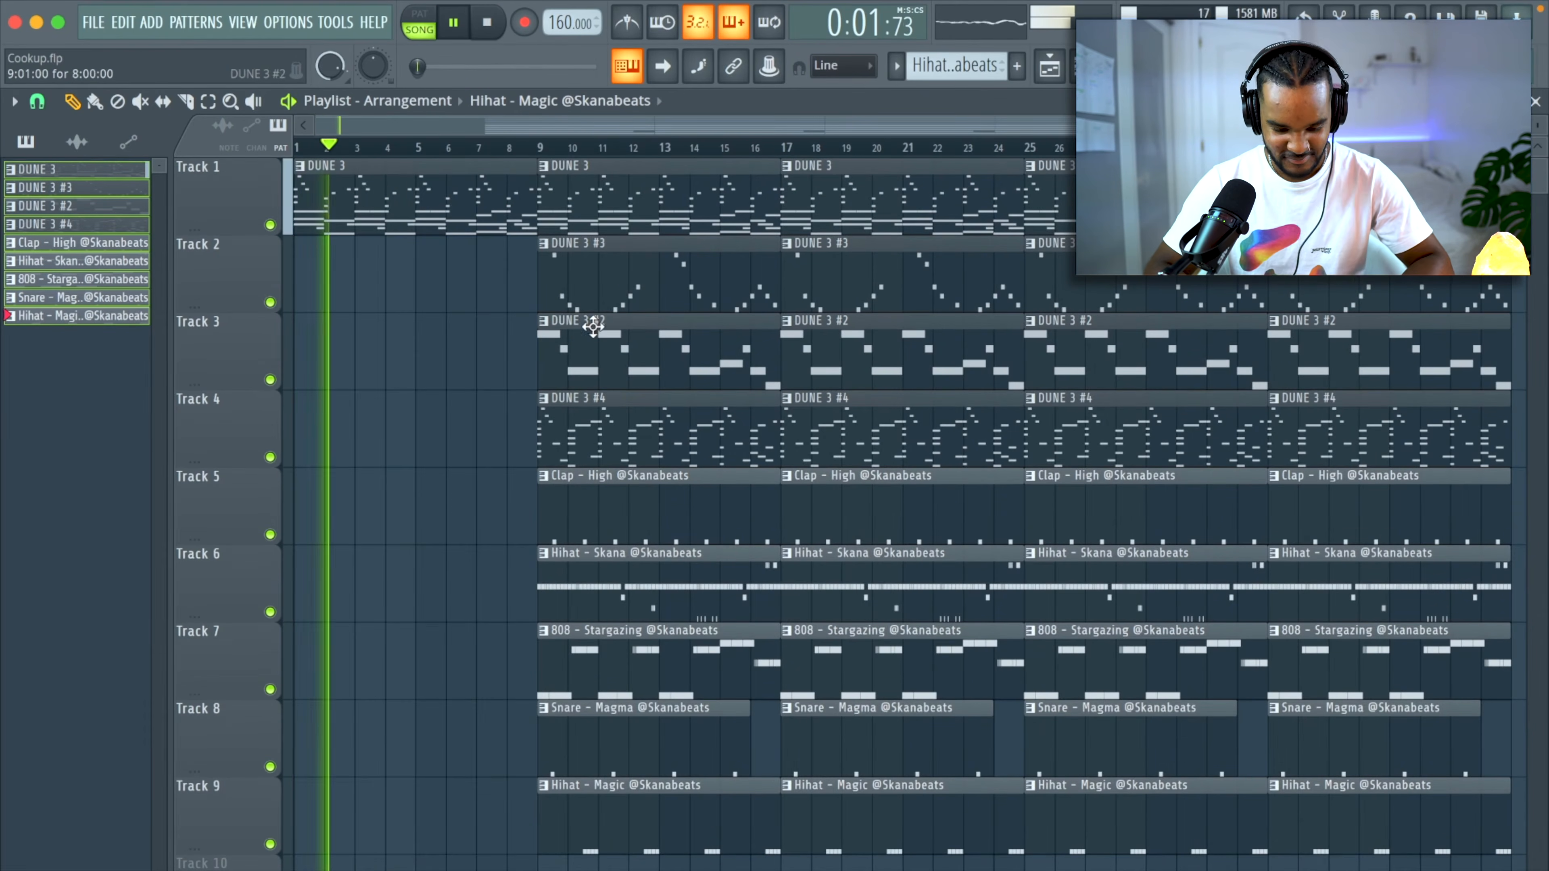
scroll(426, 671, down, 3)
click(252, 738)
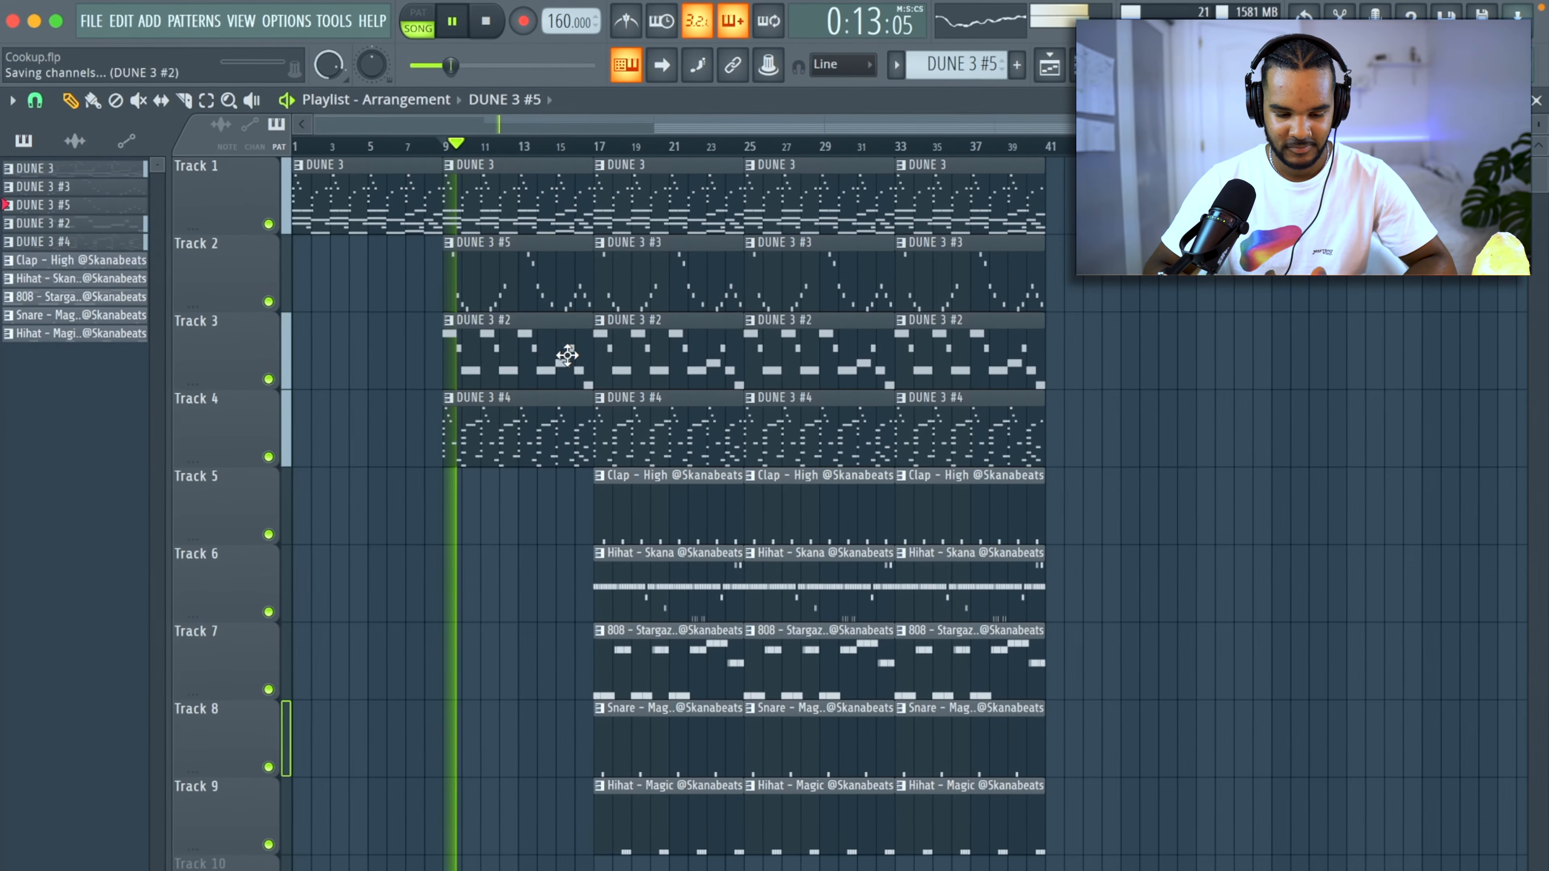
Simplify the DUNE 3 #5 melody by lowering the D5 note in bar 5 an octave and deleting an early high note.
double_click(521, 269)
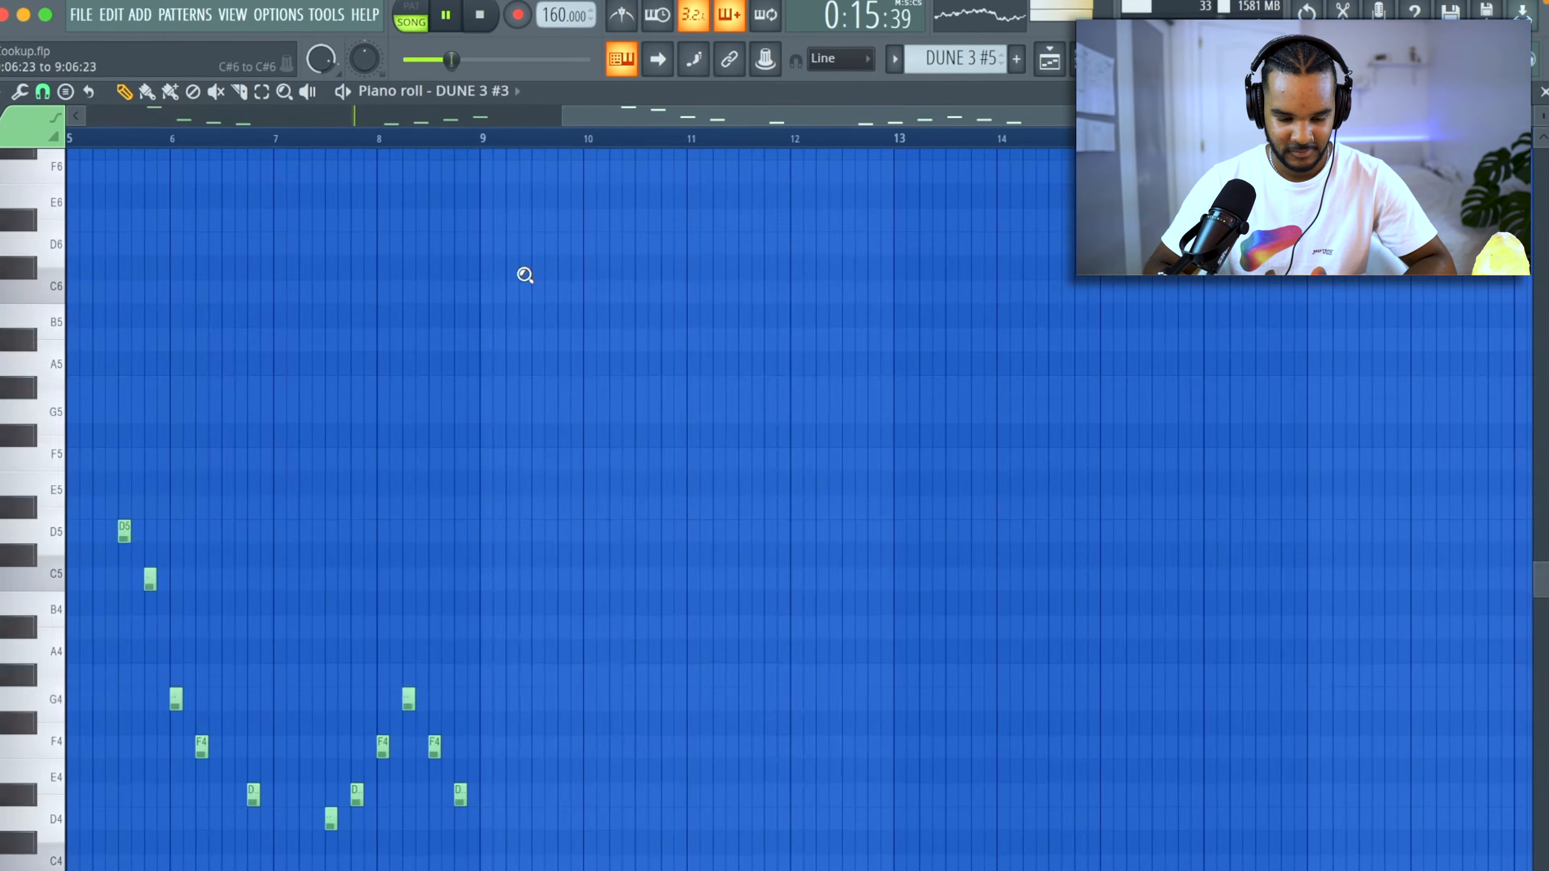
super+click(42, 407)
key(super+Down)
right_click(254, 461)
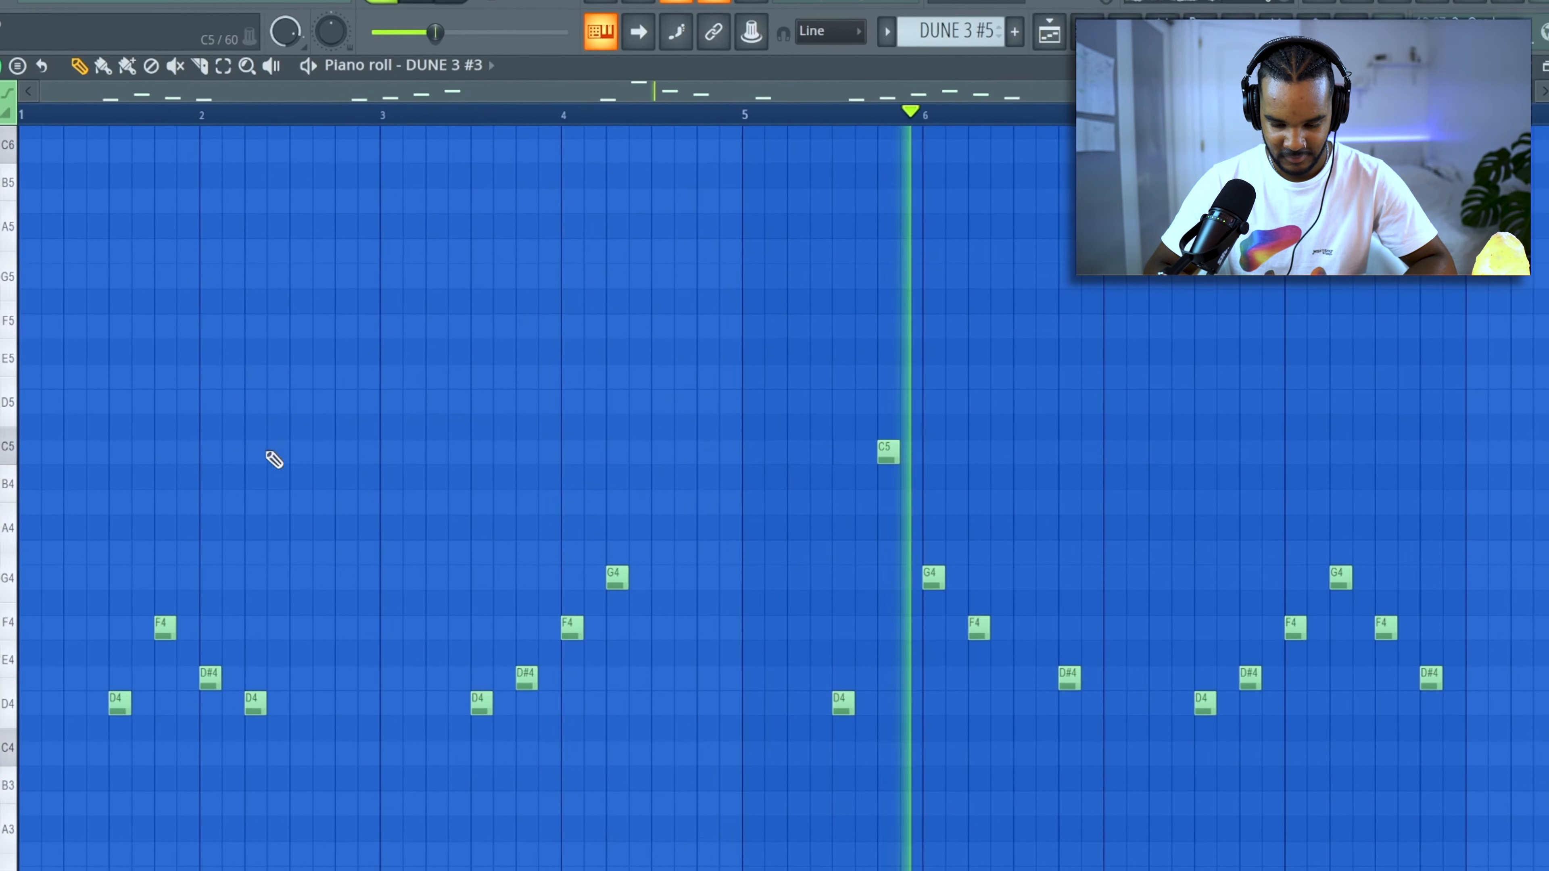
Delete the DUNE 3 #3 clip at bar 17 and the DUNE 3 #2 clips at bars 17 and 25 from the playlist.
key(Escape)
right_click(1456, 322)
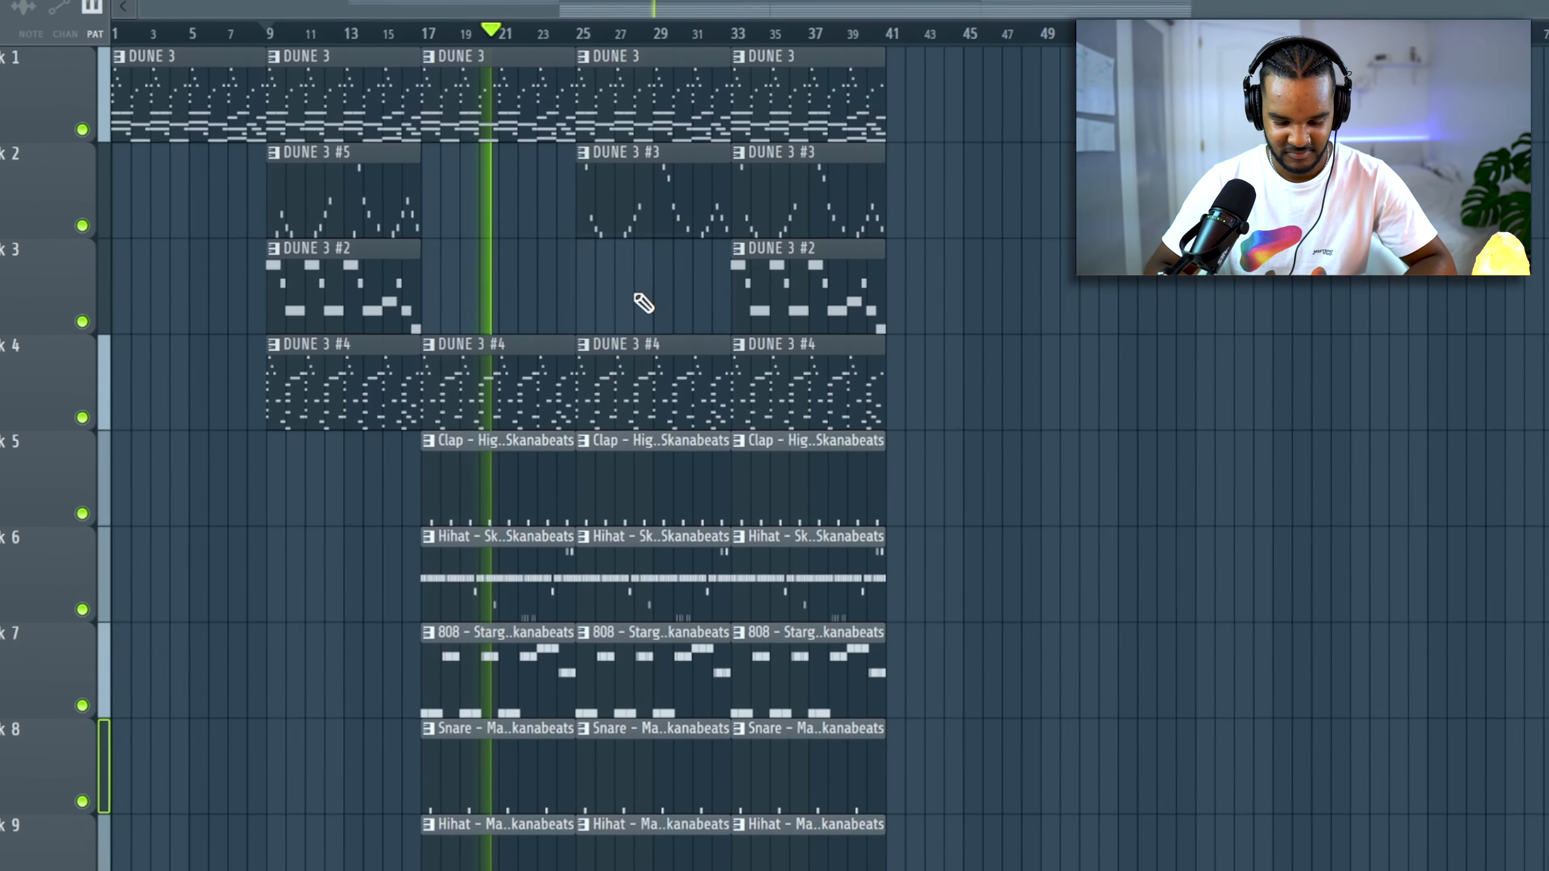
Place the 808 - Stargazing sample in the playlist as an audio clip.
key(F6)
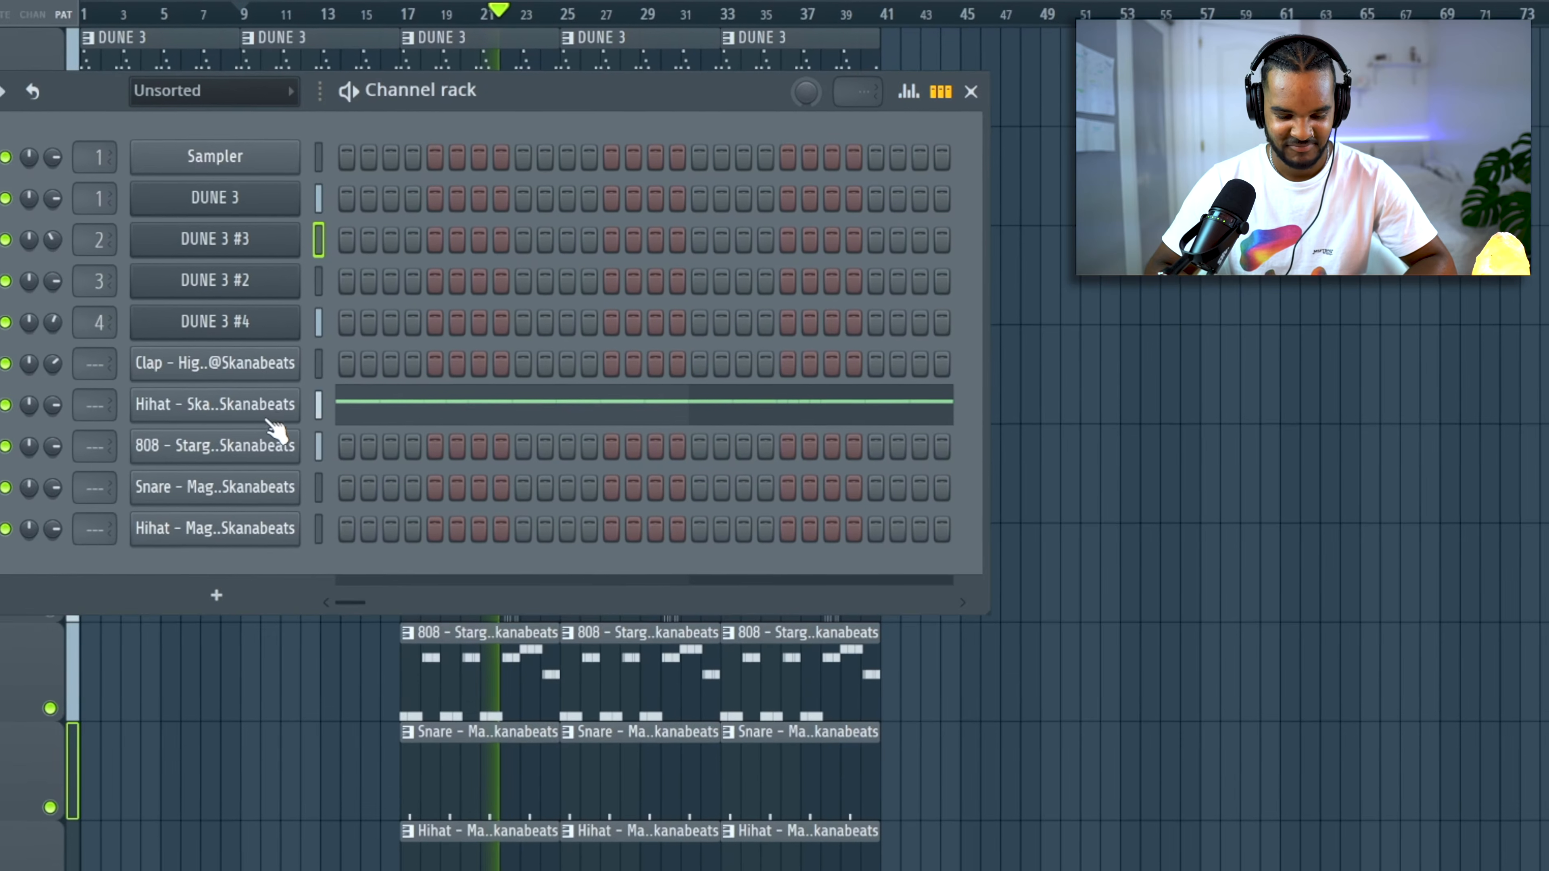
click(210, 437)
drag(307, 484, 251, 811)
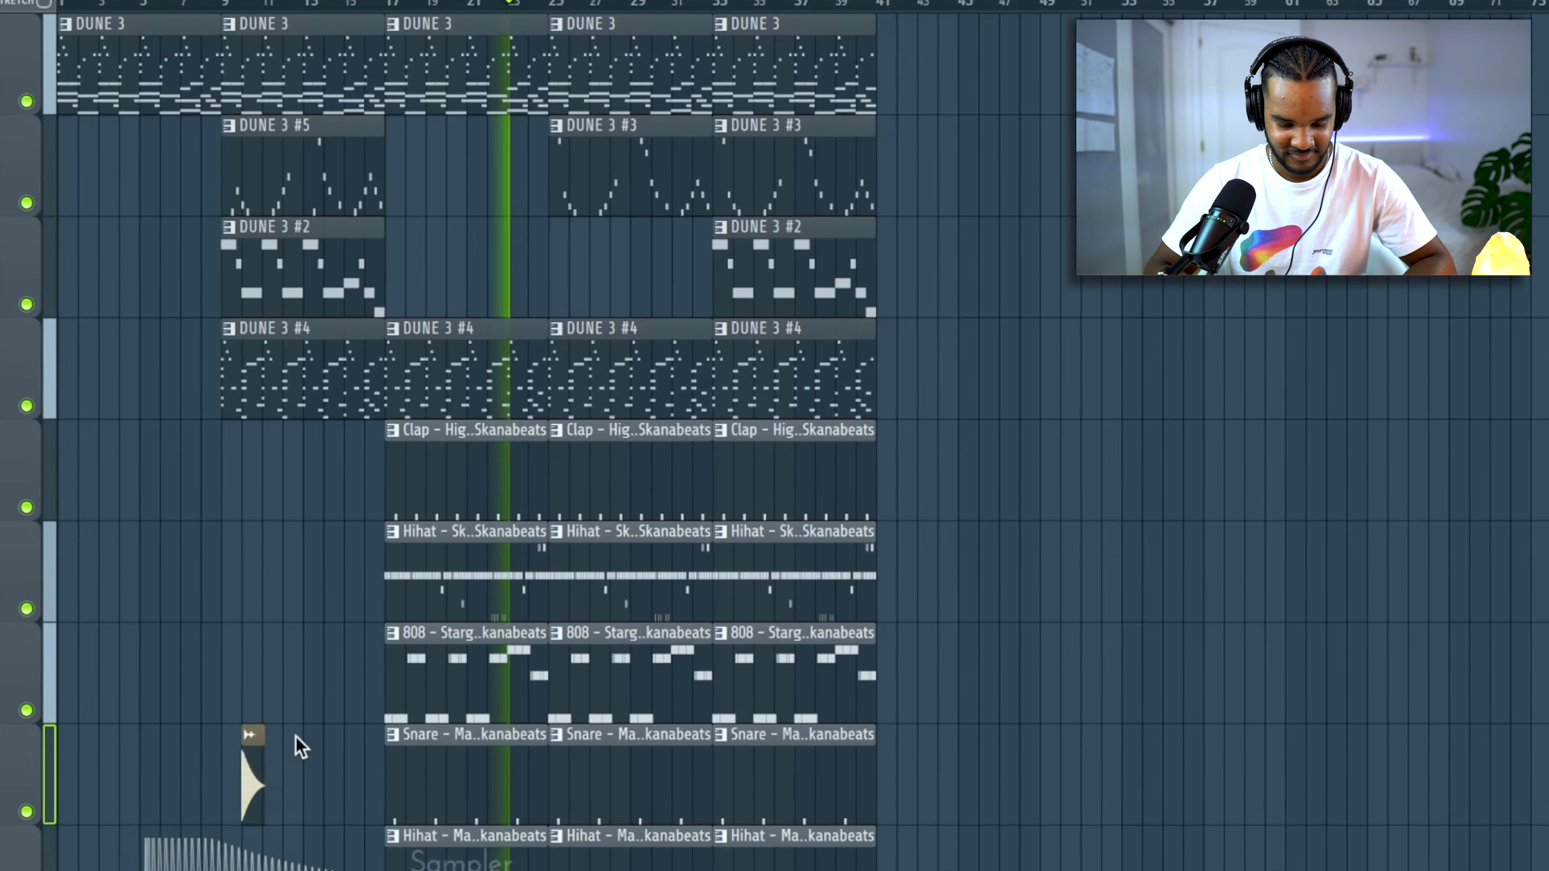
Trim the clap and both hi-hat clips before bar 25 to leave a one-bar gap in bar 24.
scroll(316, 724, up, 3)
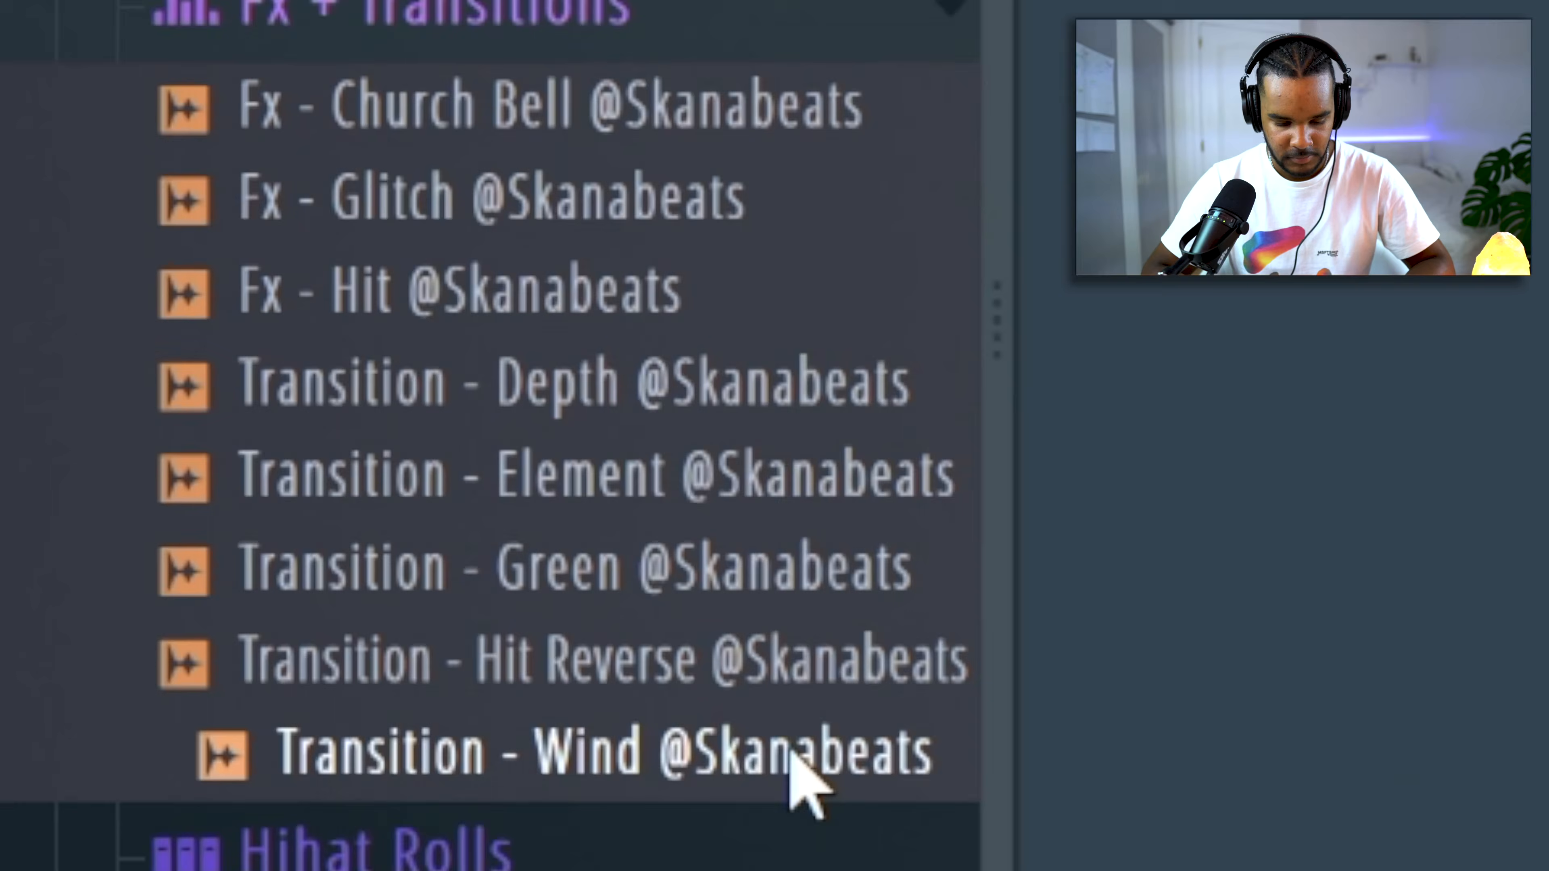
drag(792, 737, 733, 641)
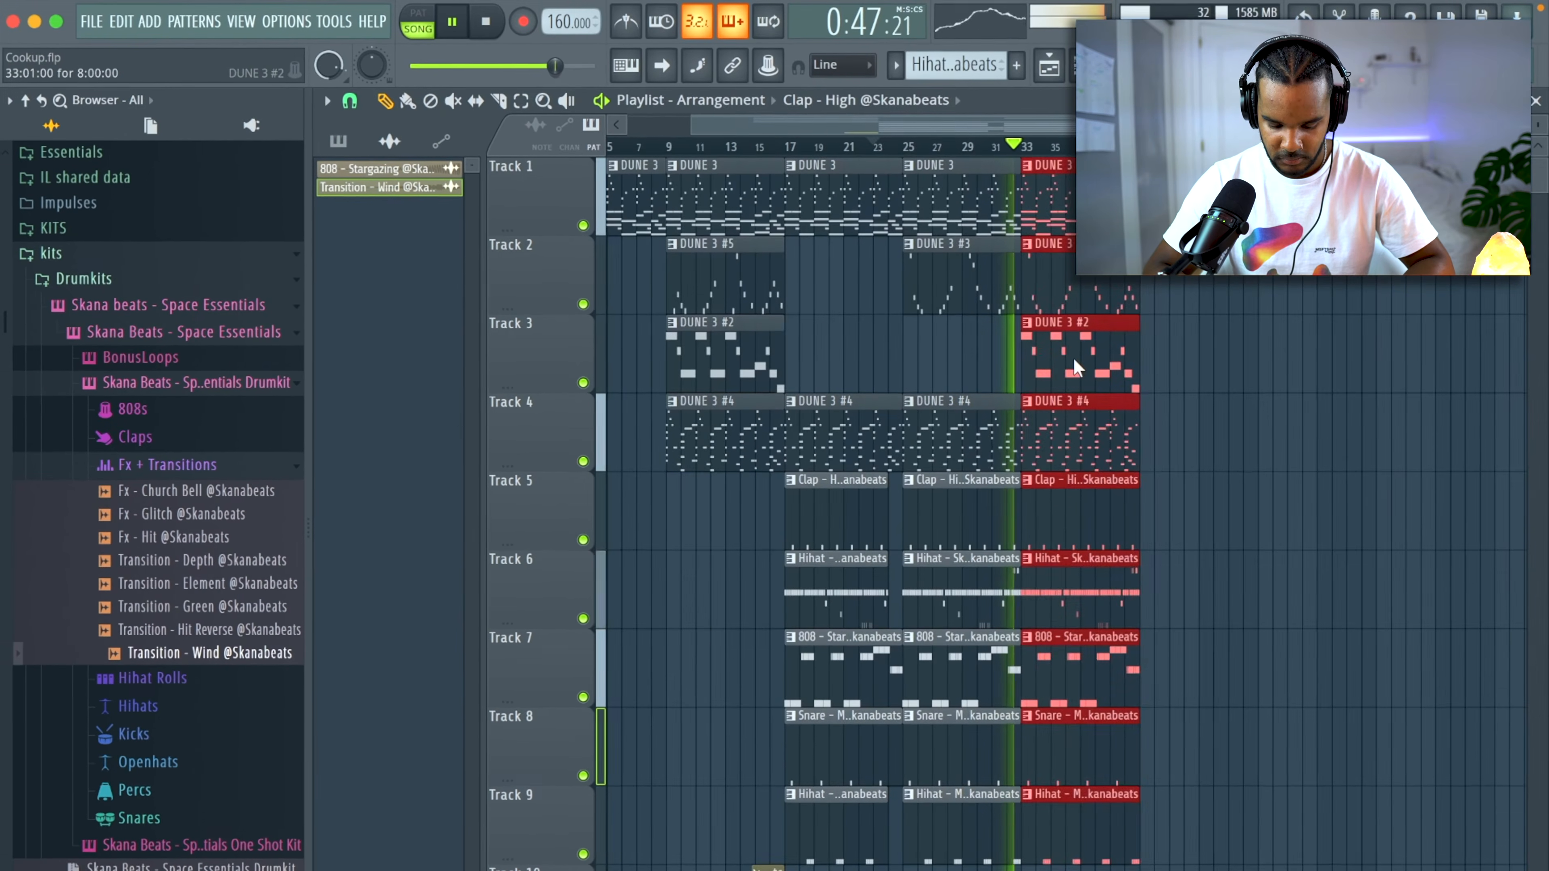
Duplicate the bar 33 section twice to extend the arrangement to bar 57.
key(super+b)
key(super+b)
key(super+d)
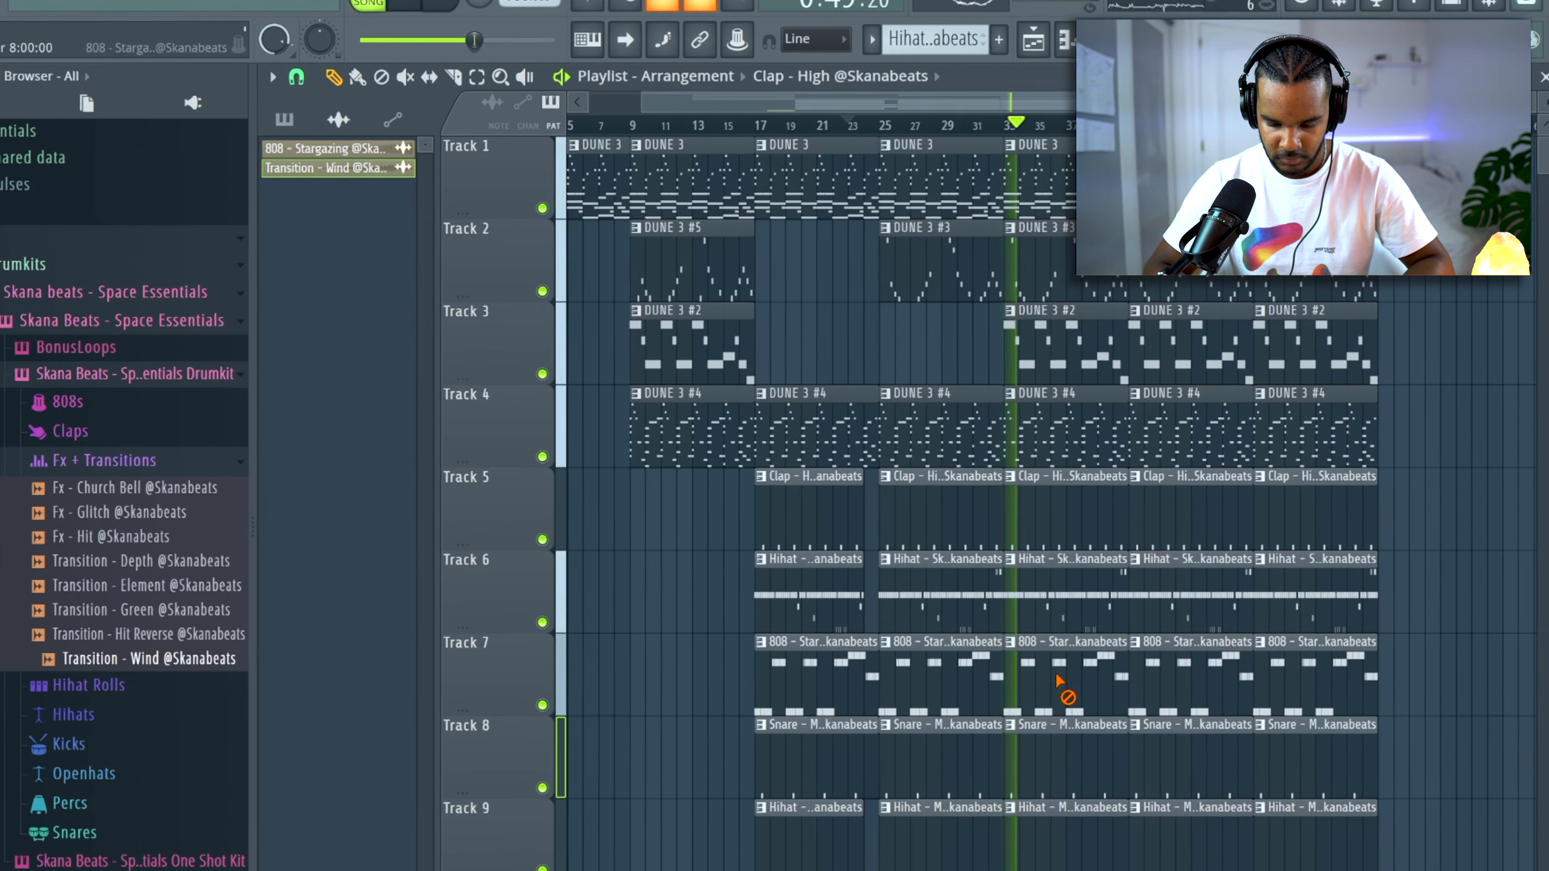
Thin out the section starting at bar 33 by deleting its 808 and DUNE 3 #3 clips.
right_click(1060, 681)
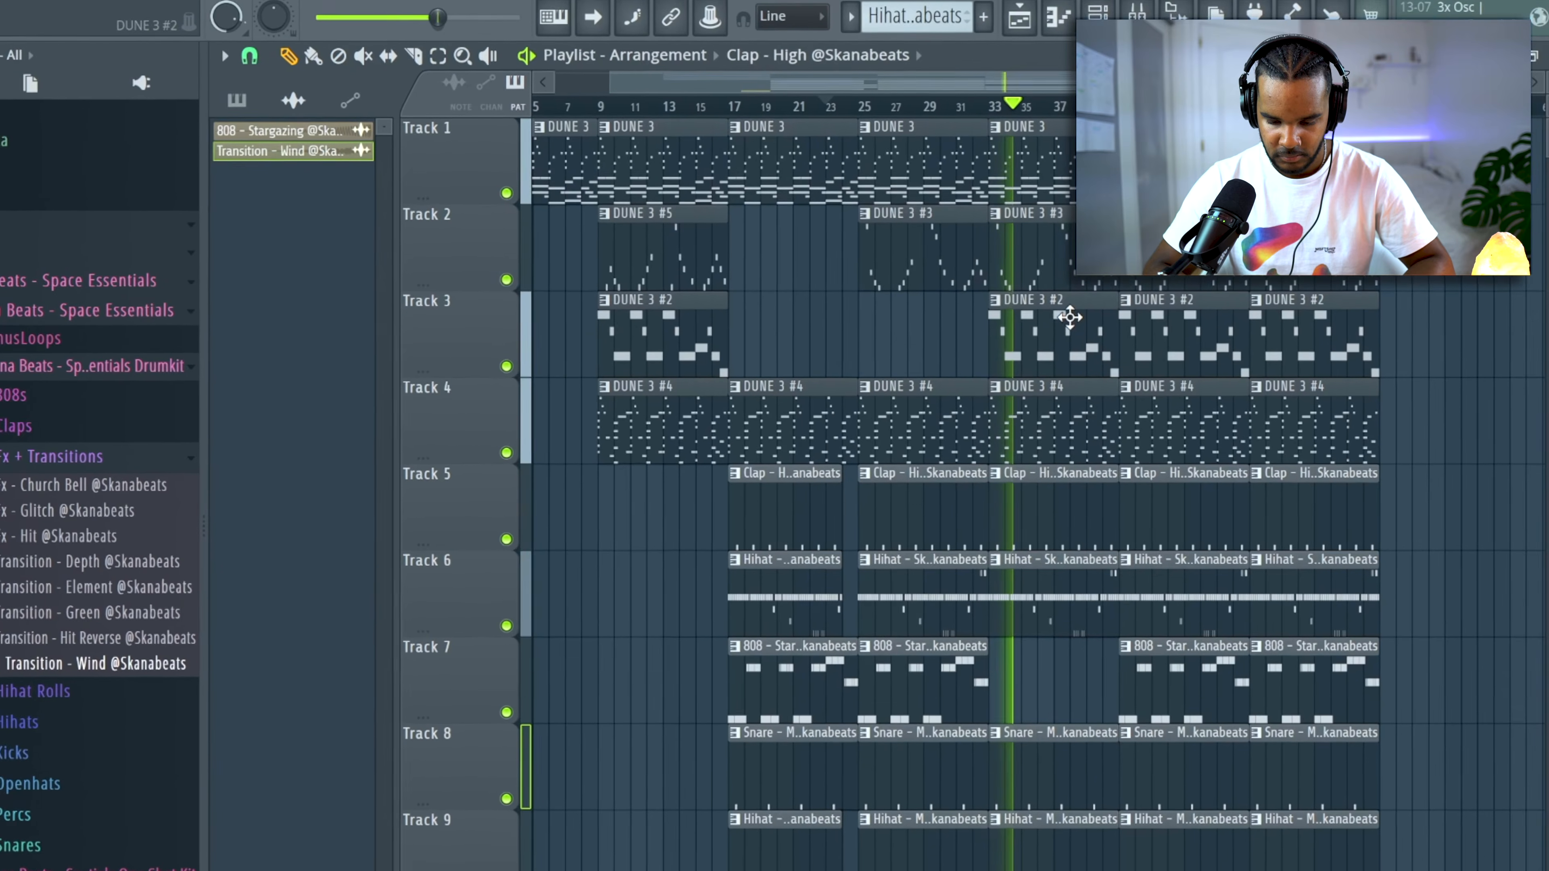
right_click(1024, 234)
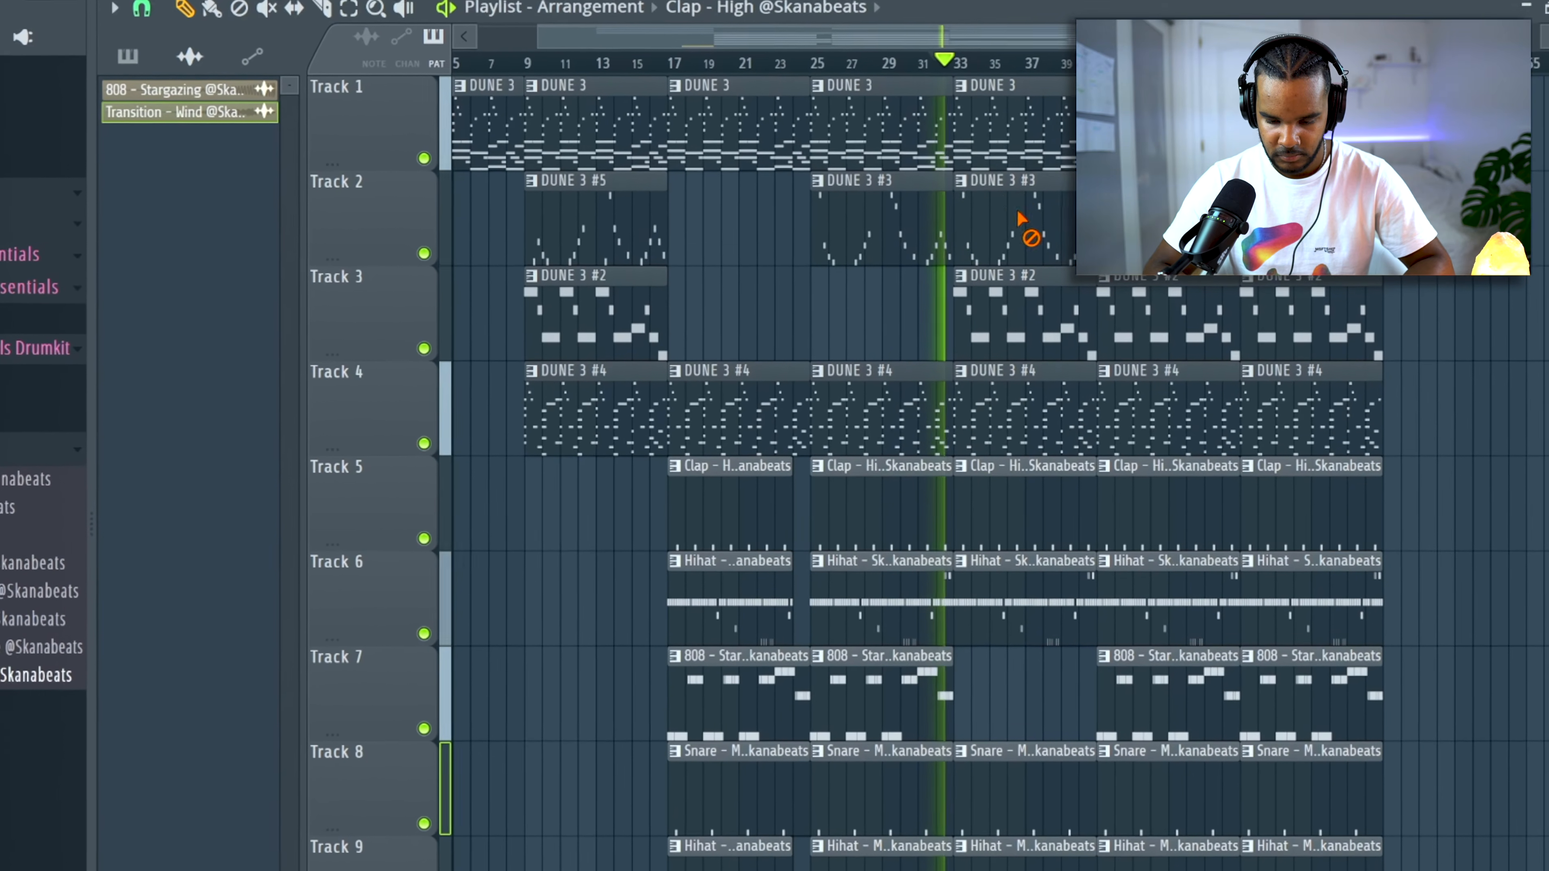
right_click(1009, 140)
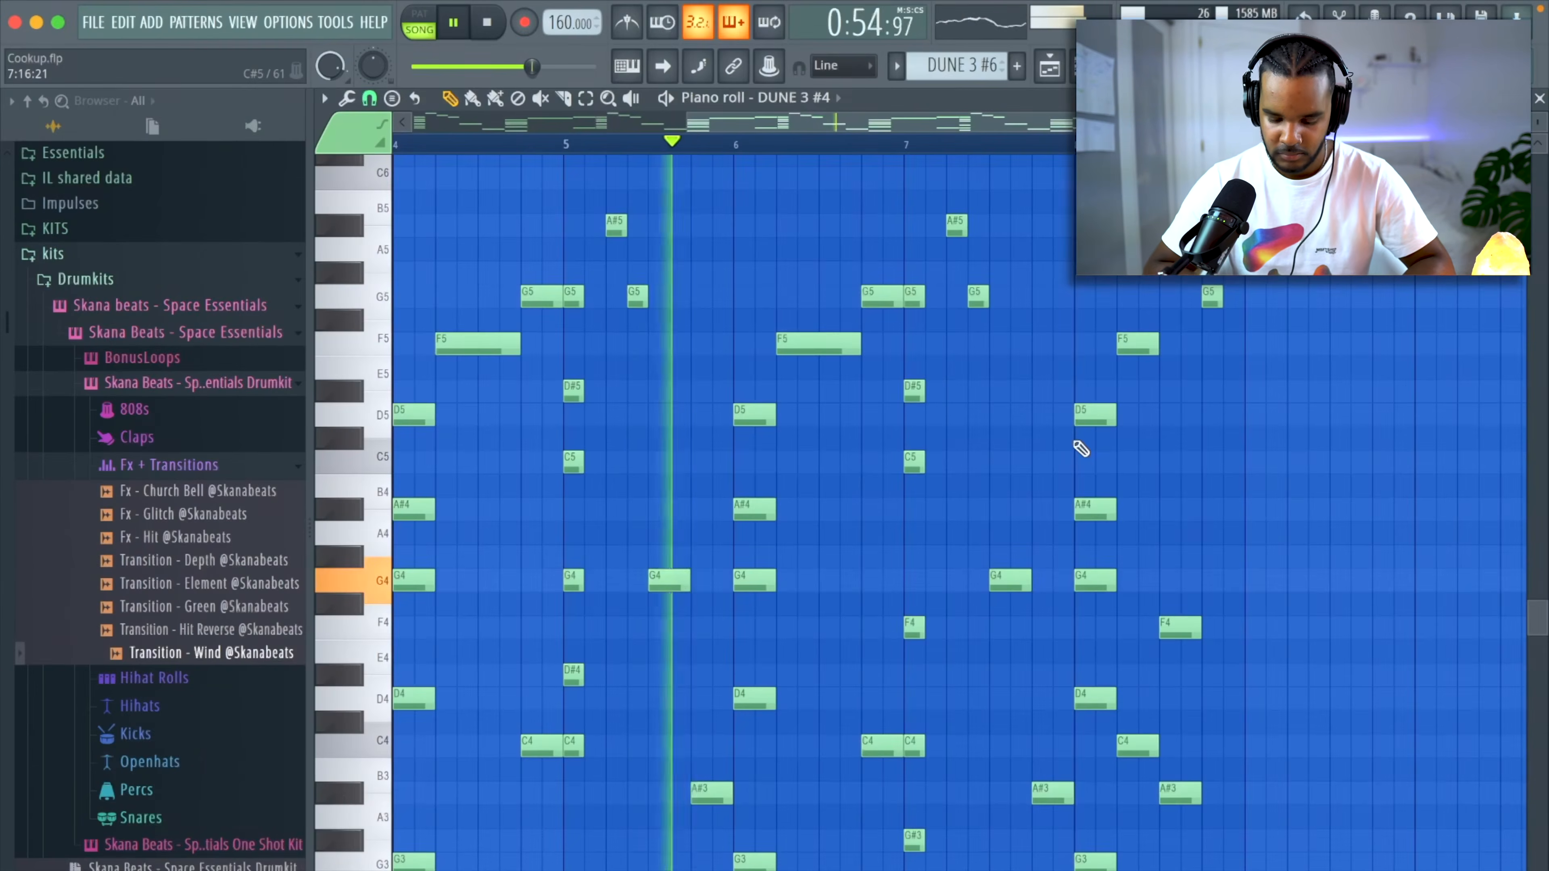
Automate the ShaperBox 2 Mix level on track 11, raising it from bar 33 up to bar 49.
key(F6)
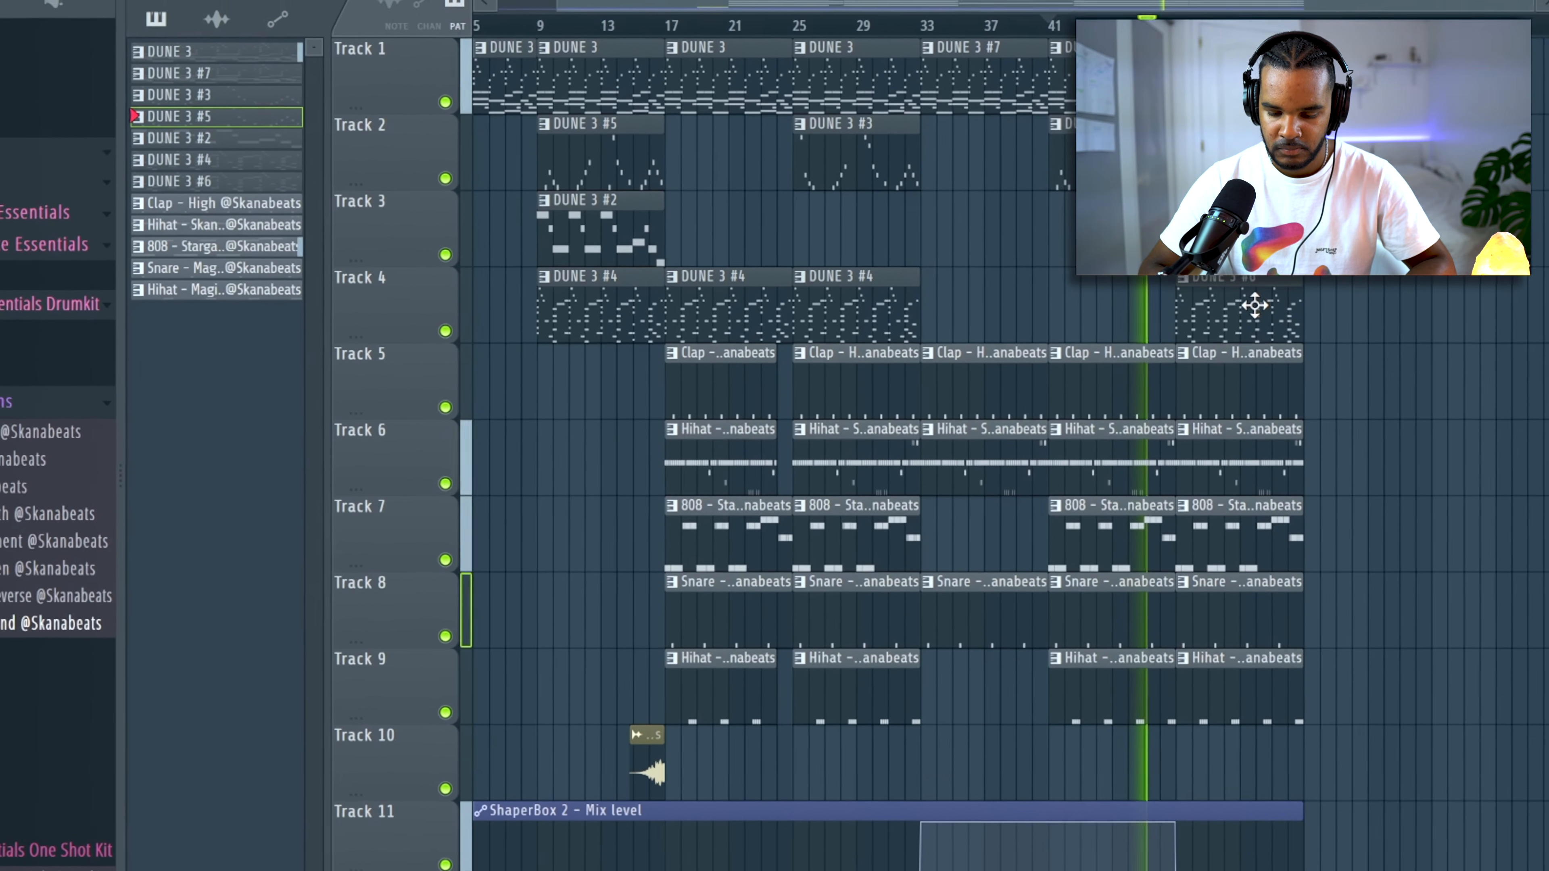
scroll(1489, 337, up, 2)
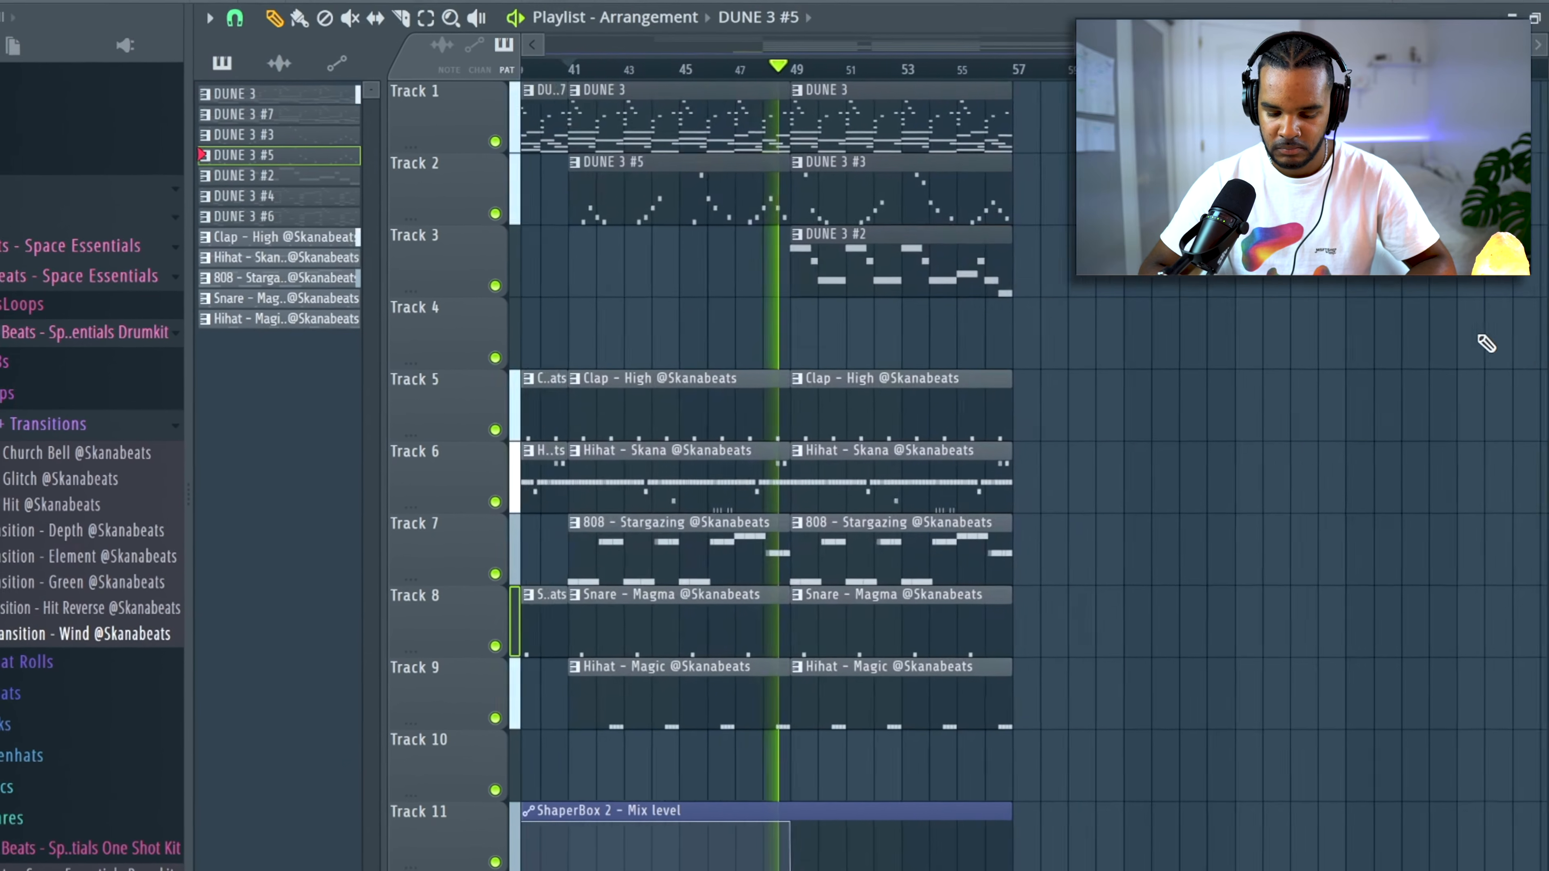
Remove the drum and 808 clips from bar 49 onward and duplicate the whole arrangement from bar 57.
drag(879, 708, 889, 430)
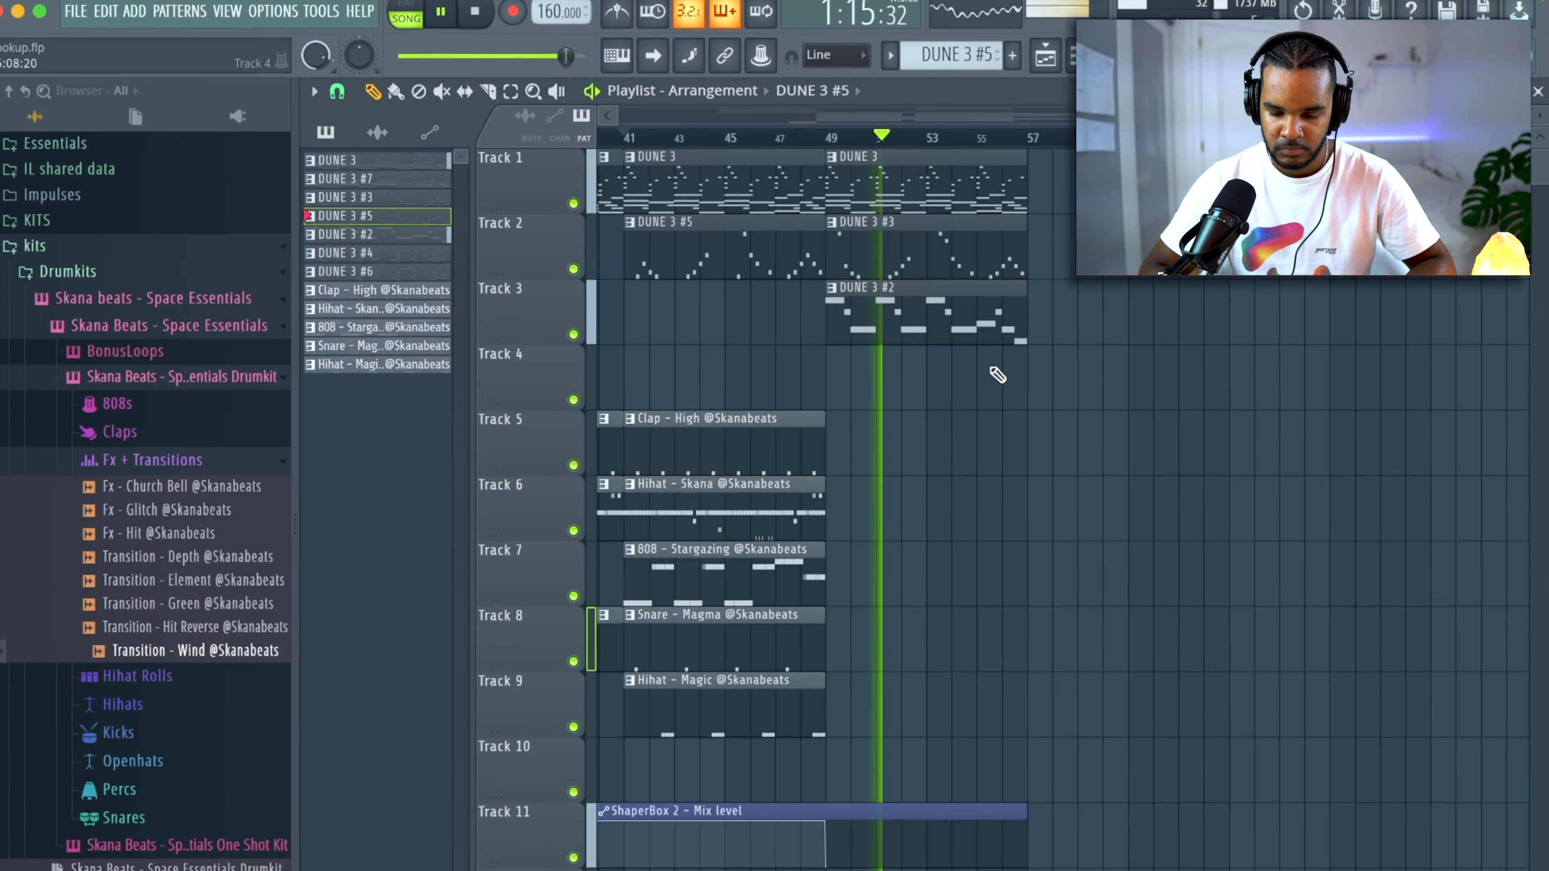
scroll(997, 375, down, 3)
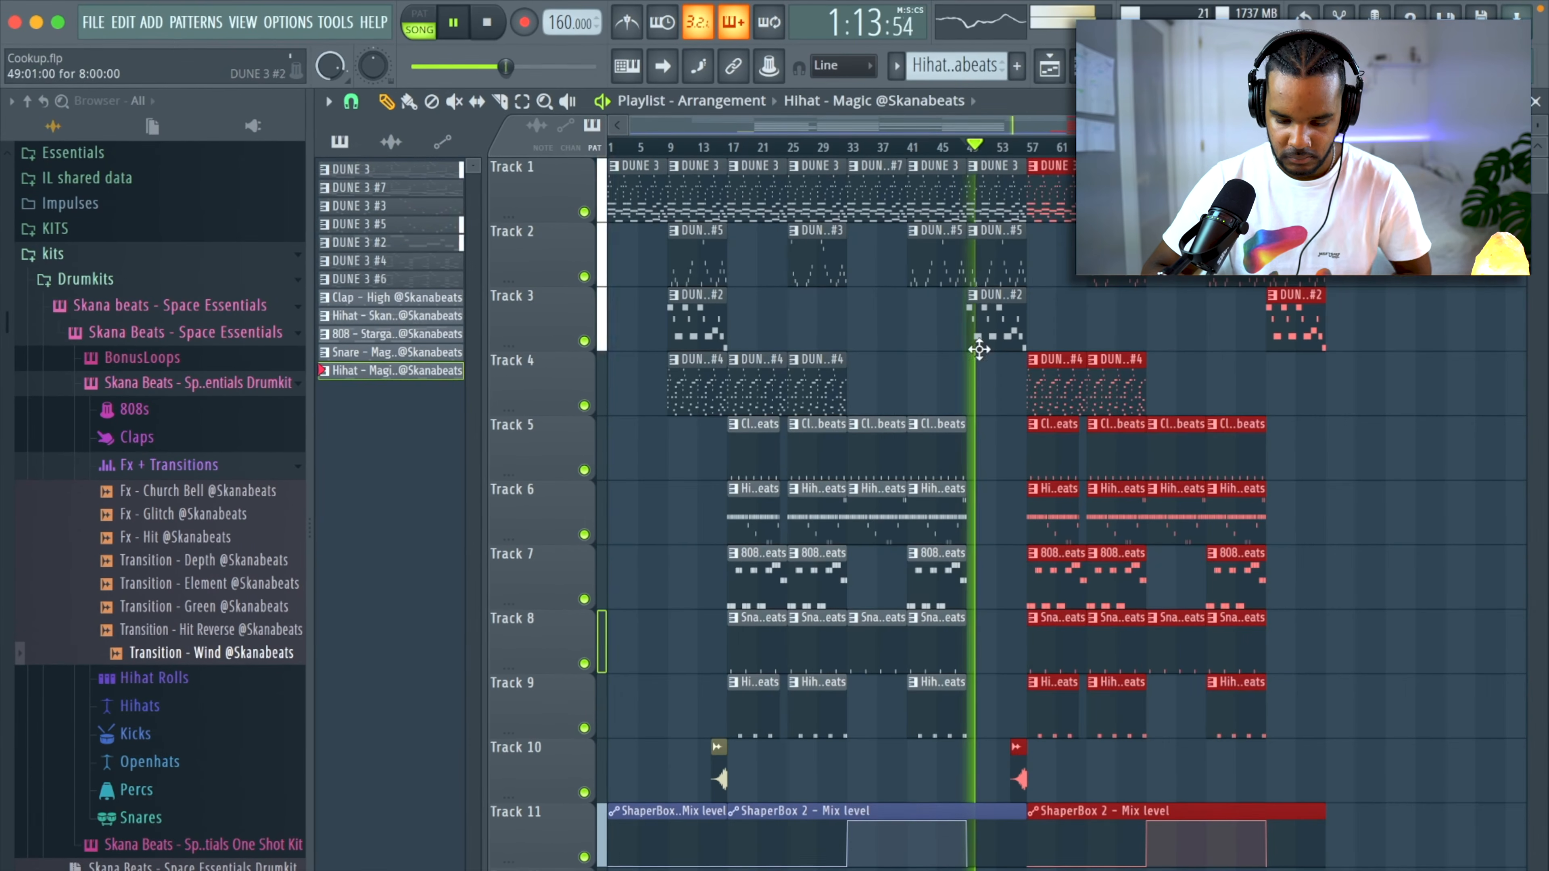